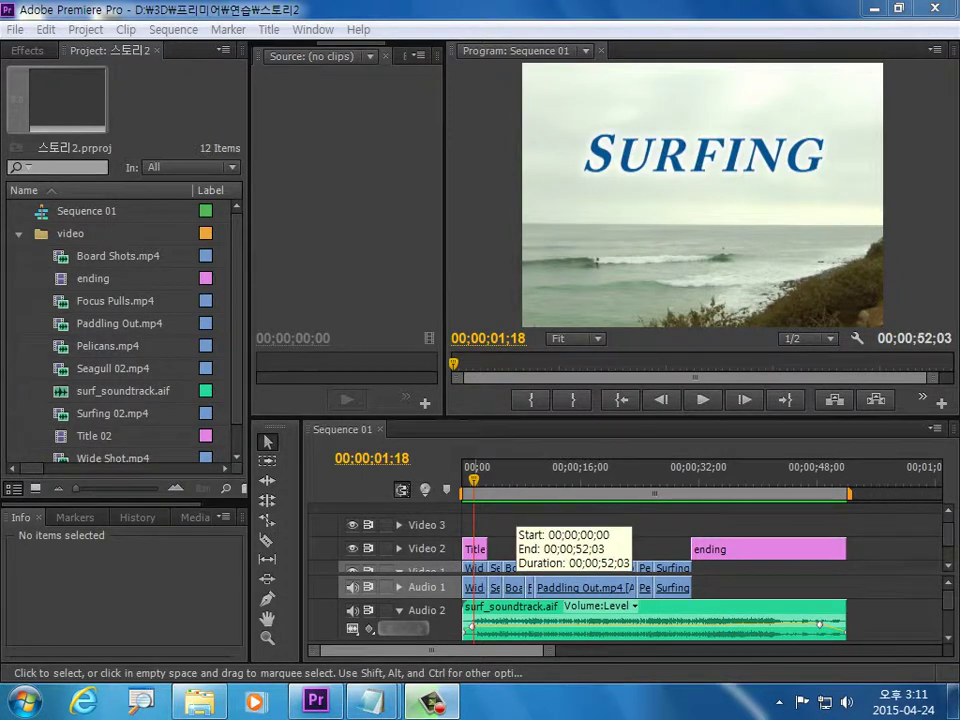
# Step: Scrub Sequence 01 through the rolling ending credits, then switch to the 연습 folder window
pyautogui.click(602, 467)
pyautogui.click(726, 467)
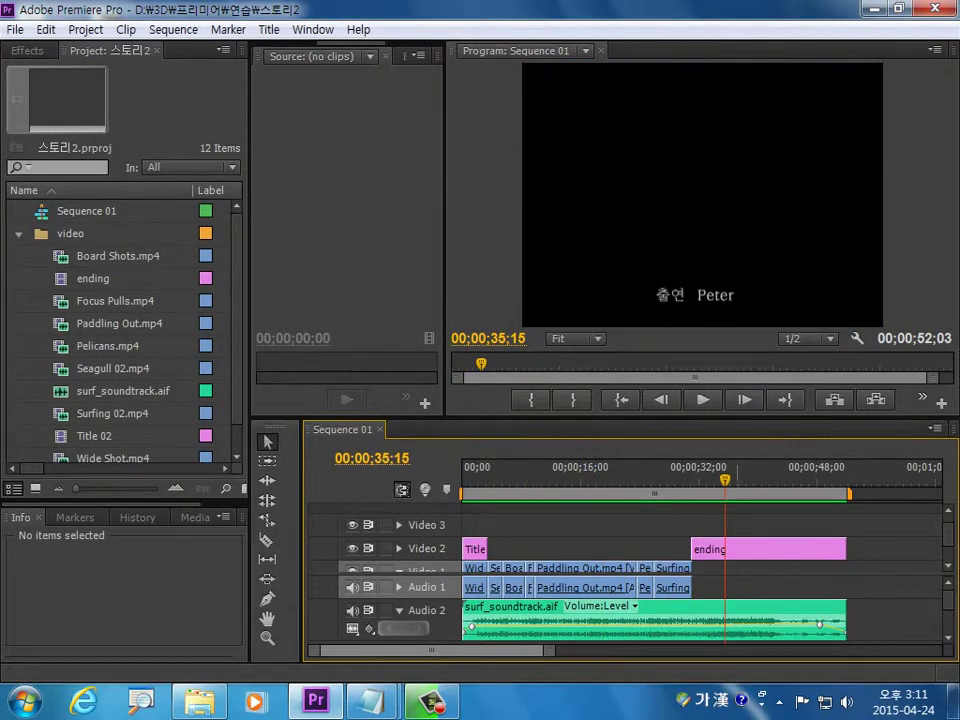
pyautogui.moveTo(726, 467)
pyautogui.mouseDown()
pyautogui.moveTo(797, 467)
pyautogui.moveTo(463, 467)
pyautogui.mouseUp()
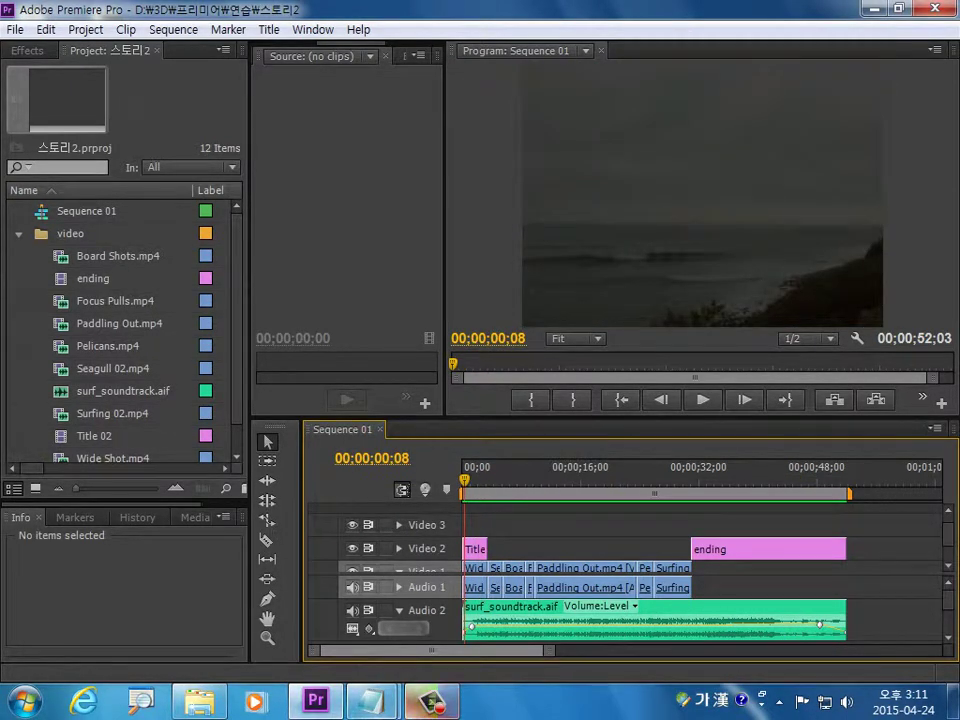
pyautogui.hotkey('alt', 'Tab')
pyautogui.click(807, 205)
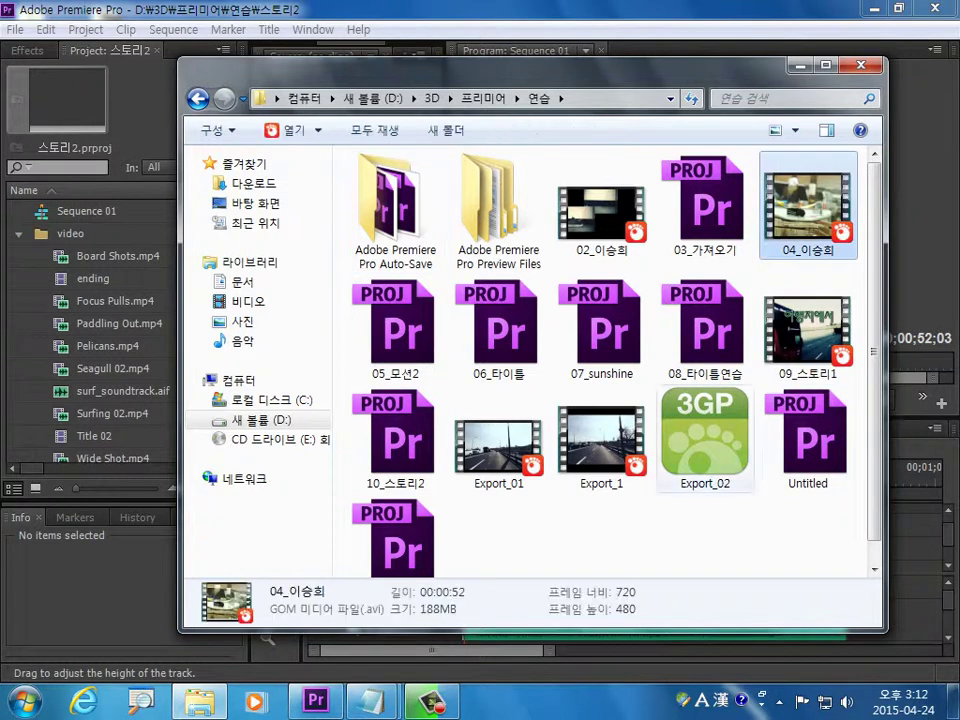
pyautogui.press('Return')
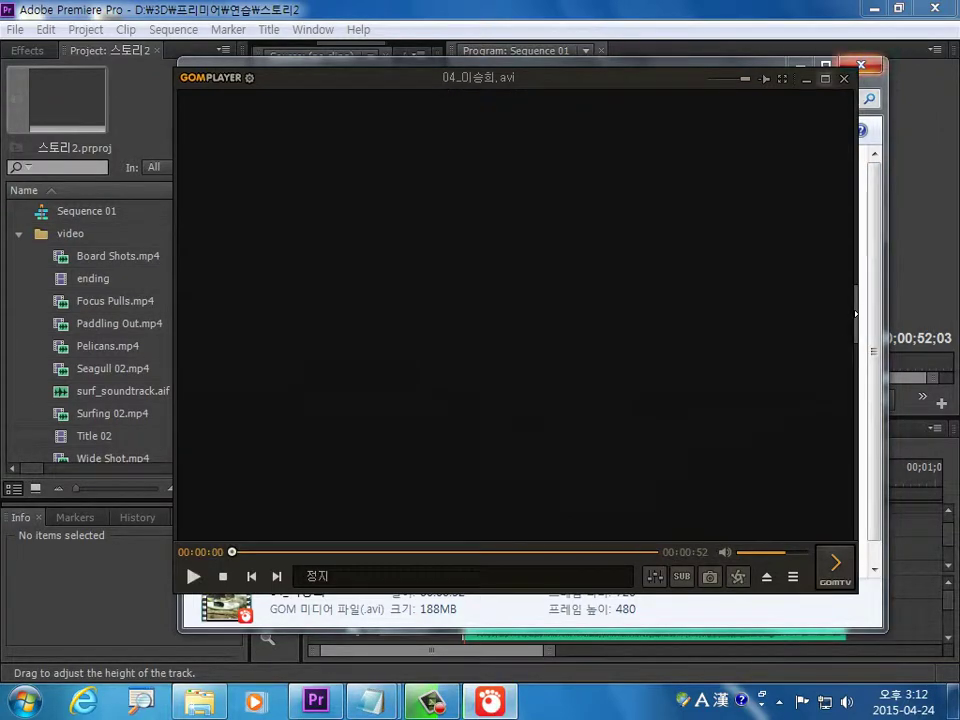
pyautogui.hotkey('alt', 'F4')
pyautogui.hotkey('alt', 'F4')
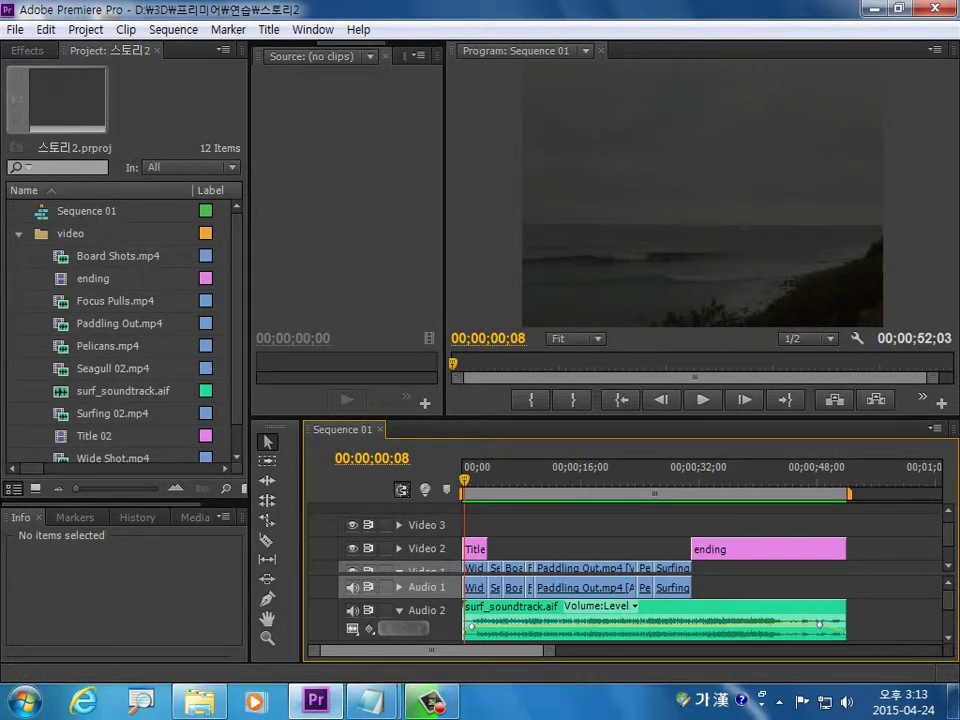
# Step: Delete the video bin and its clips, also removing them from Sequence 01
pyautogui.click(70, 233)
pyautogui.press('Delete')
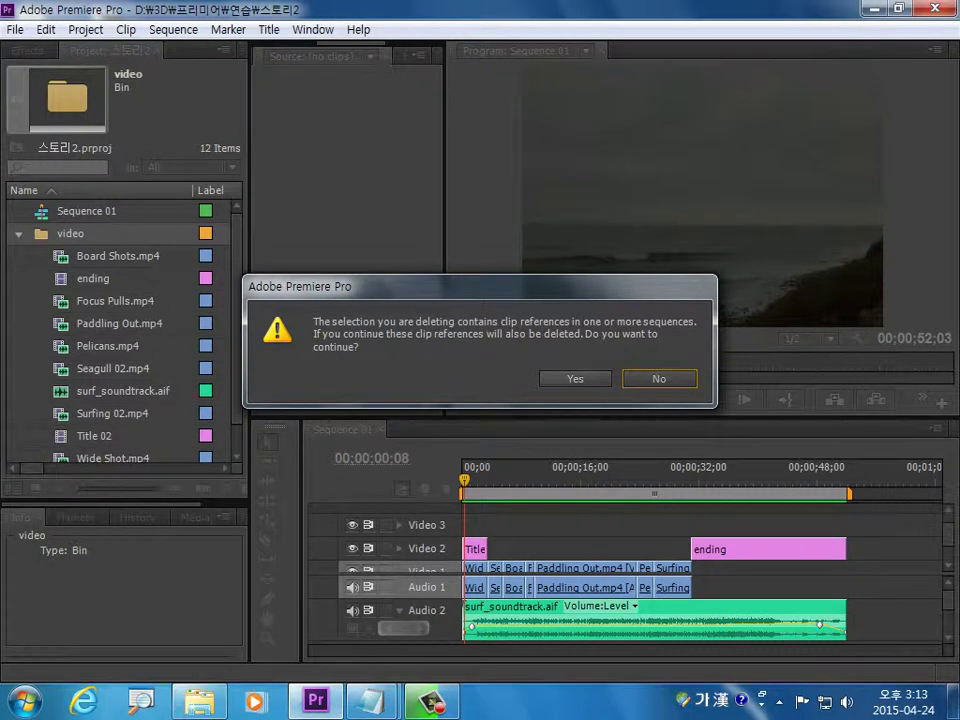
pyautogui.press('Left')
pyautogui.press('Return')
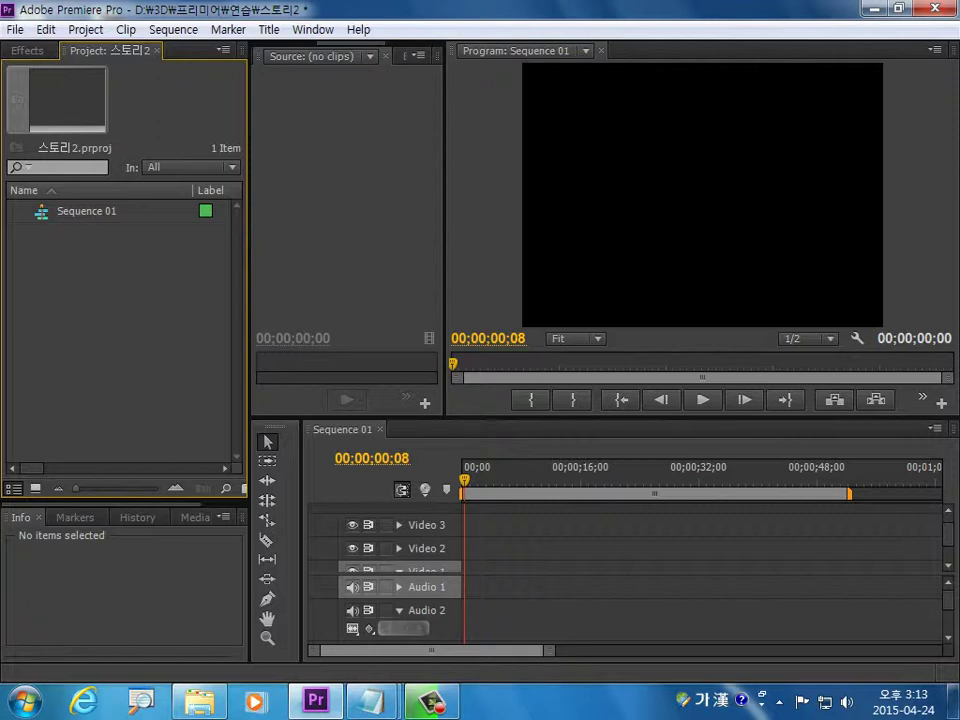
pyautogui.click(15, 29)
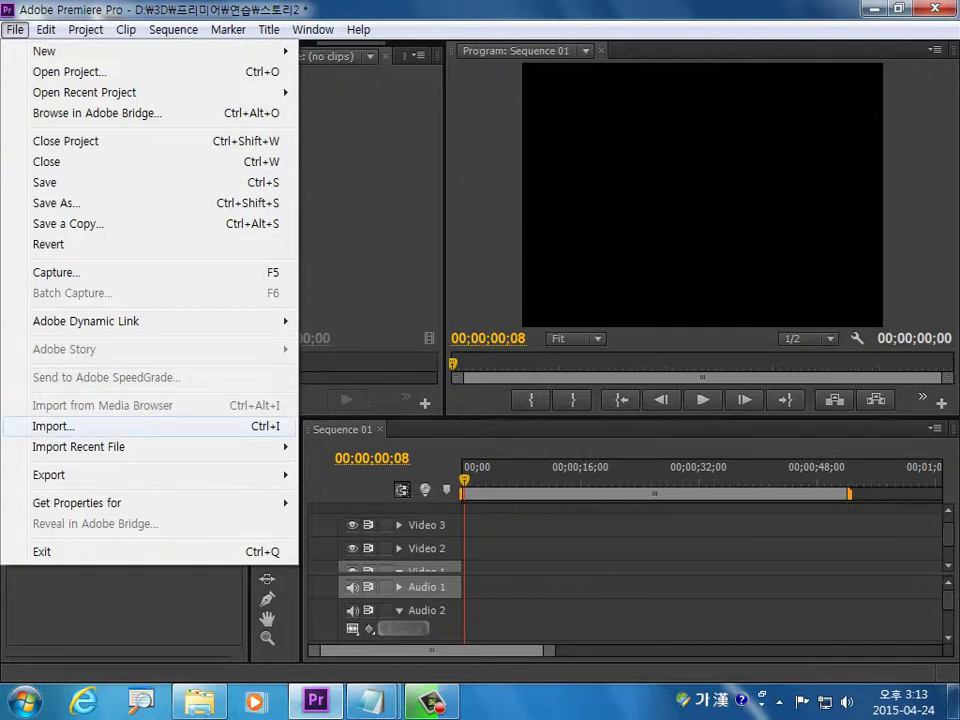
# Step: In the Import dialog, select Wide Shot, Seagull 02, Board Shots and Focus Pulls
pyautogui.click(60, 426)
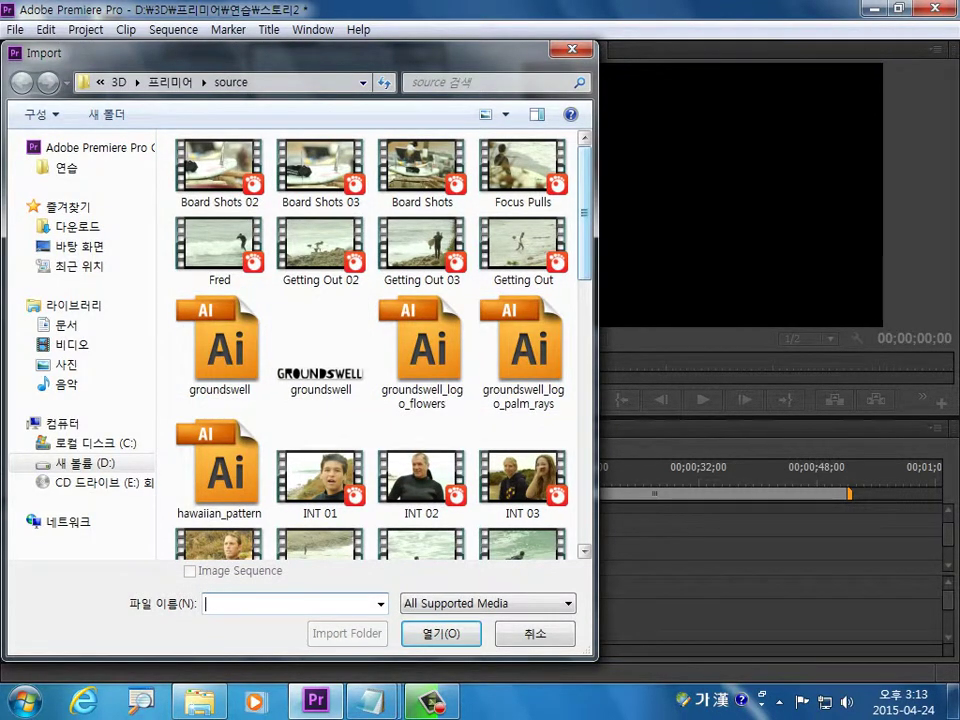
pyautogui.scroll(-10, 430, 240)
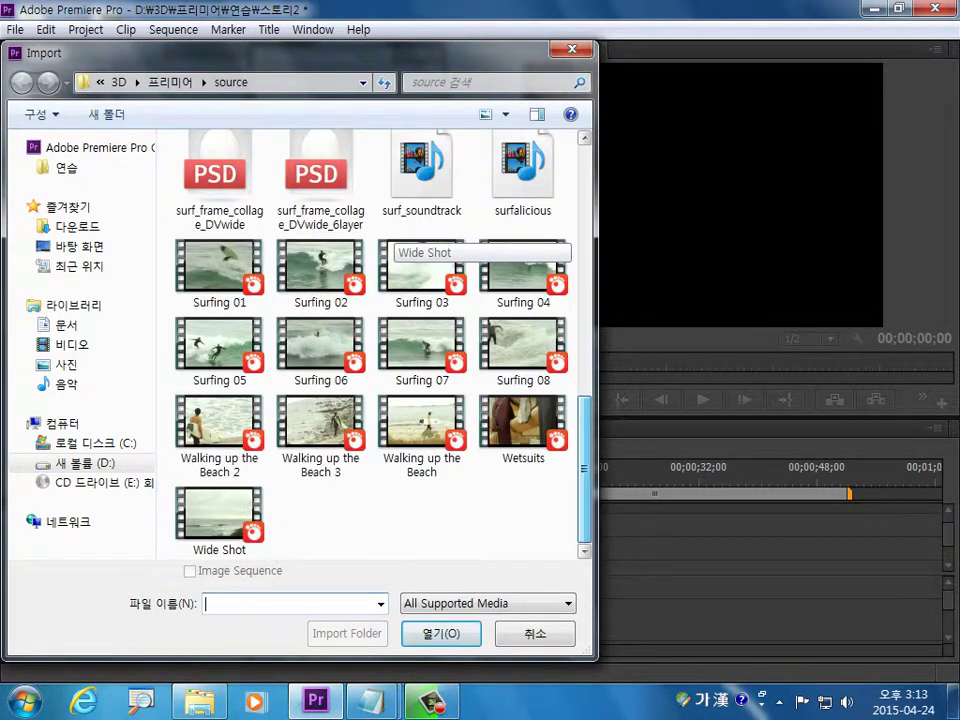
pyautogui.click(219, 515)
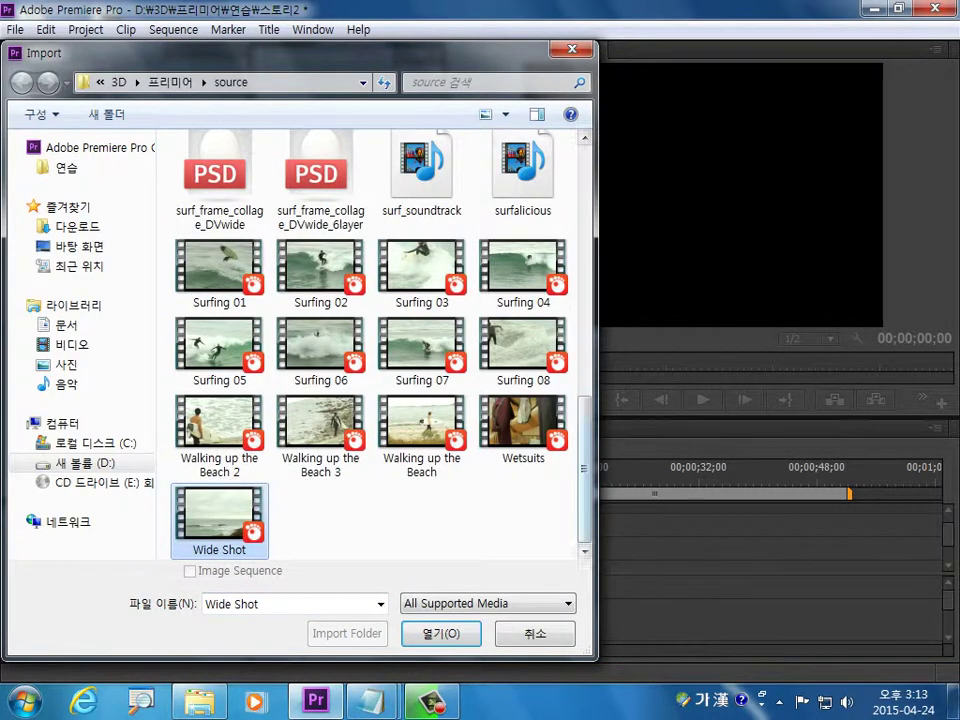
pyautogui.scroll(5, 400, 465)
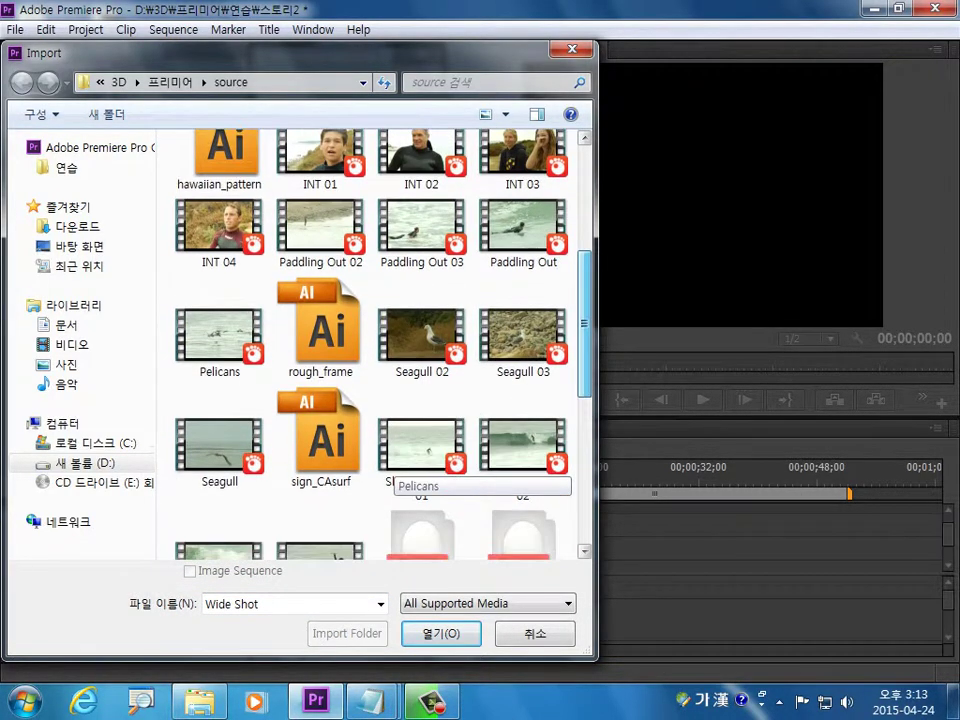
pyautogui.keyDown('ctrl'); pyautogui.click(421, 335); pyautogui.keyUp('ctrl')
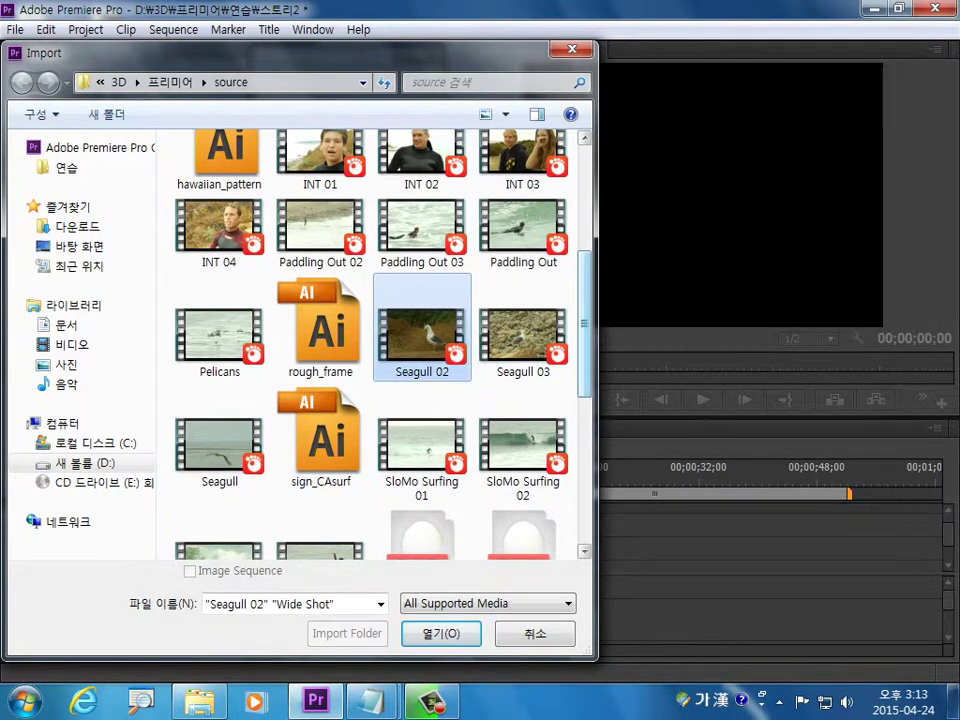
pyautogui.scroll(3, 400, 338)
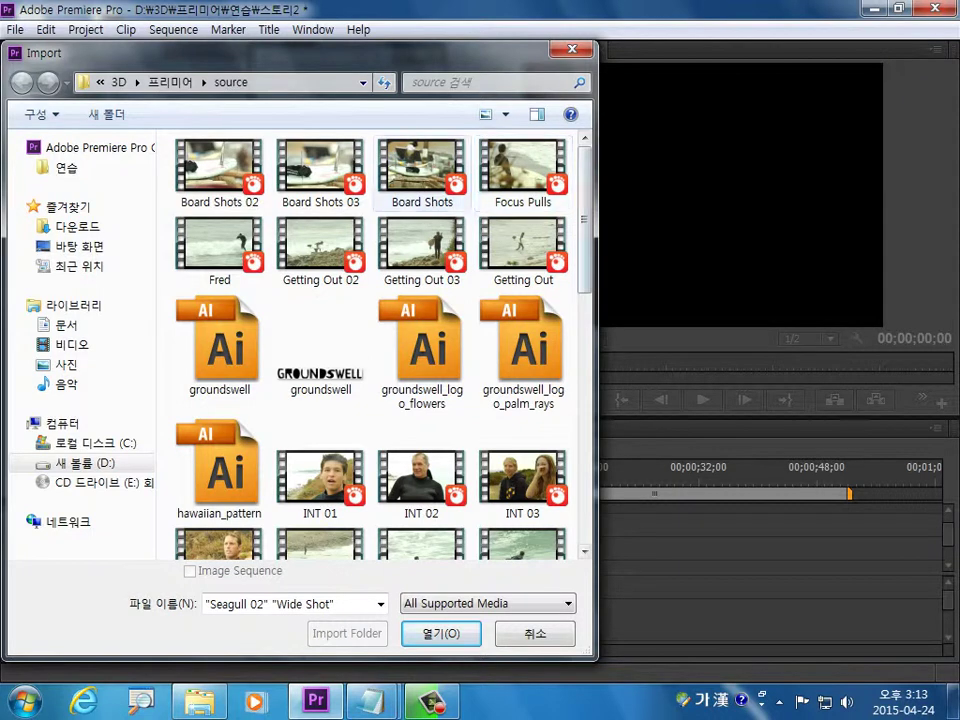
pyautogui.keyDown('ctrl'); pyautogui.click(421, 168); pyautogui.keyUp('ctrl')
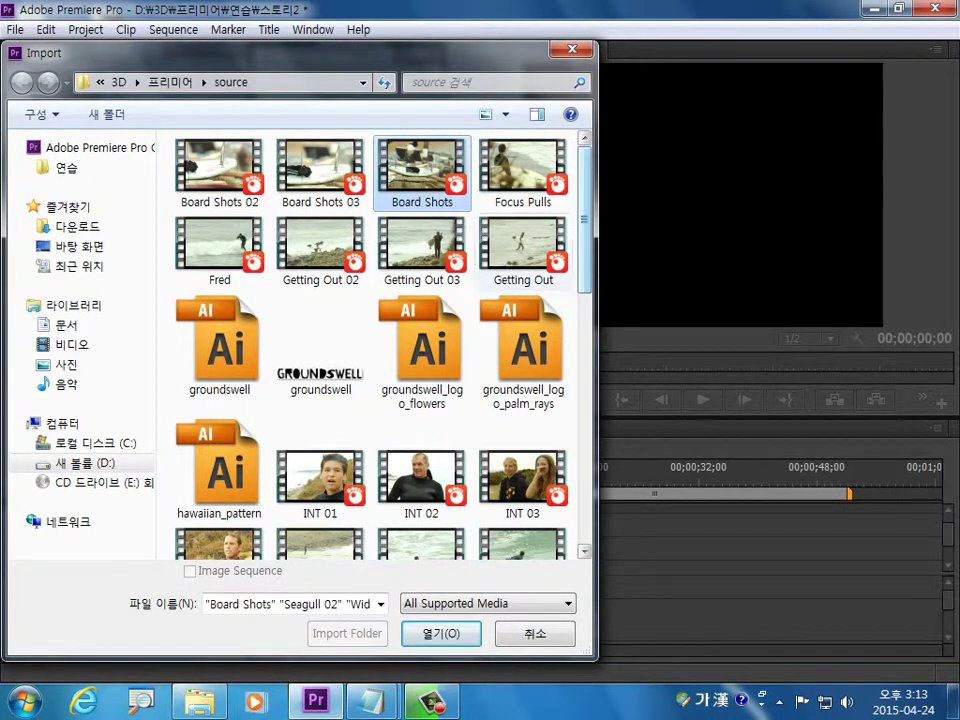
pyautogui.keyDown('ctrl'); pyautogui.click(522, 168); pyautogui.keyUp('ctrl')
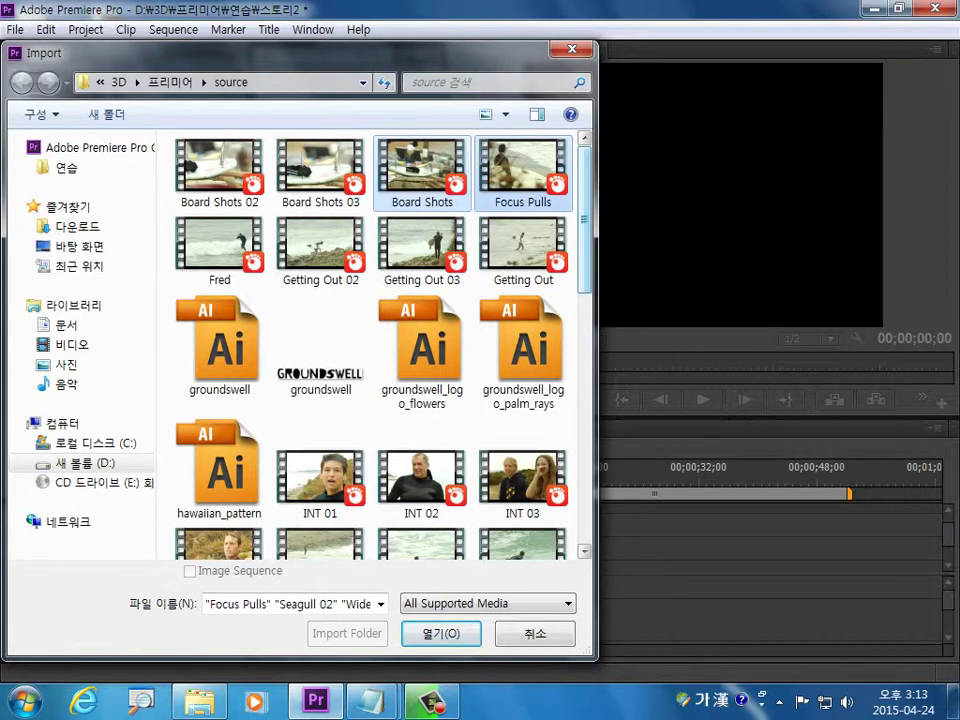
# Step: Add Paddling Out, Pelicans and Surfing 02 to the selection and import all seven clips
pyautogui.scroll(-2, 395, 258)
pyautogui.scroll(-1, 395, 258)
pyautogui.scroll(-2, 395, 258)
pyautogui.scroll(1, 395, 258)
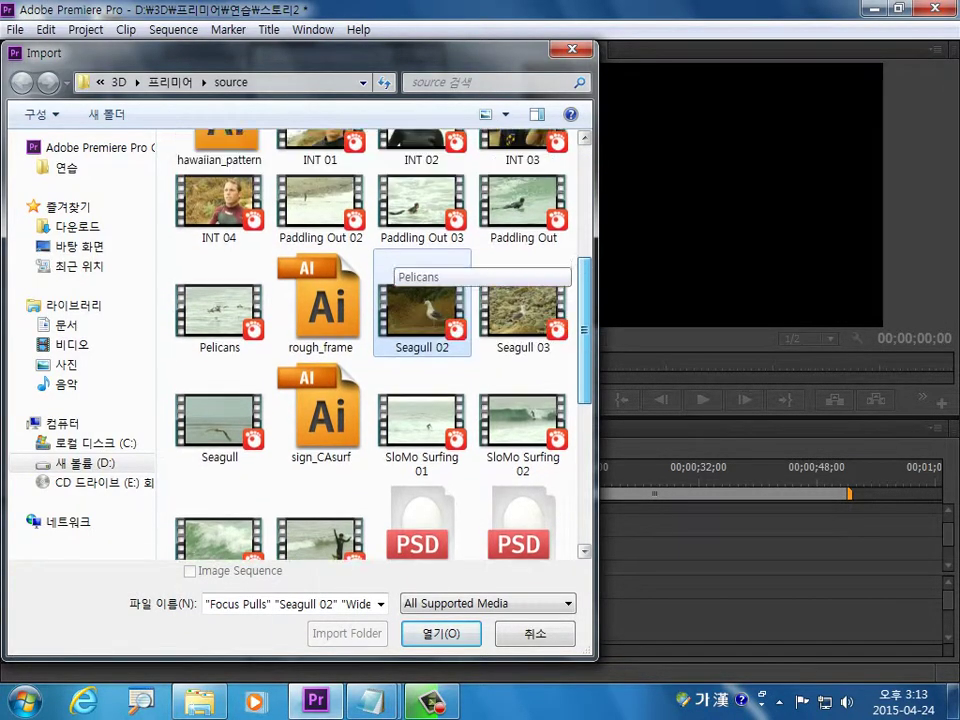
pyautogui.scroll(1, 395, 258)
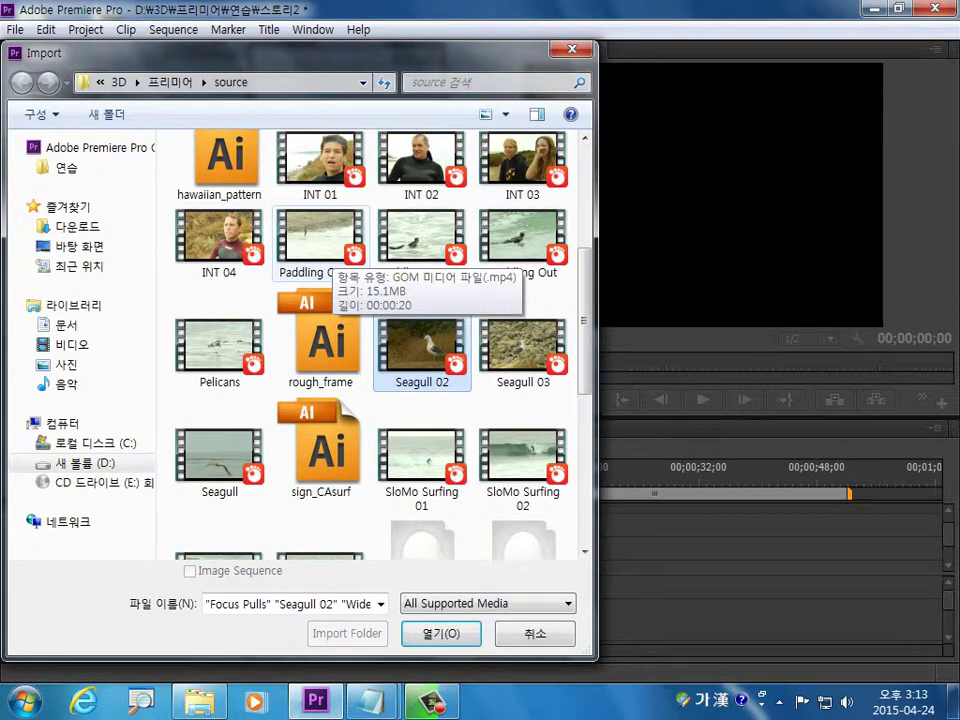
pyautogui.keyDown('ctrl'); pyautogui.click(522, 240); pyautogui.keyUp('ctrl')
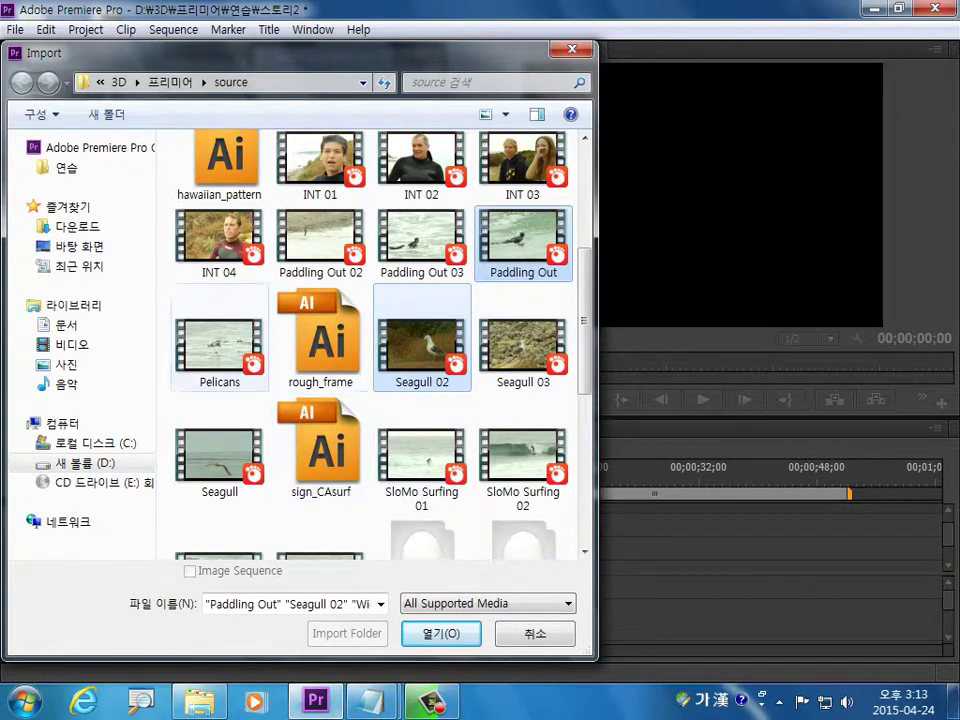
pyautogui.keyDown('ctrl'); pyautogui.click(219, 345); pyautogui.keyUp('ctrl')
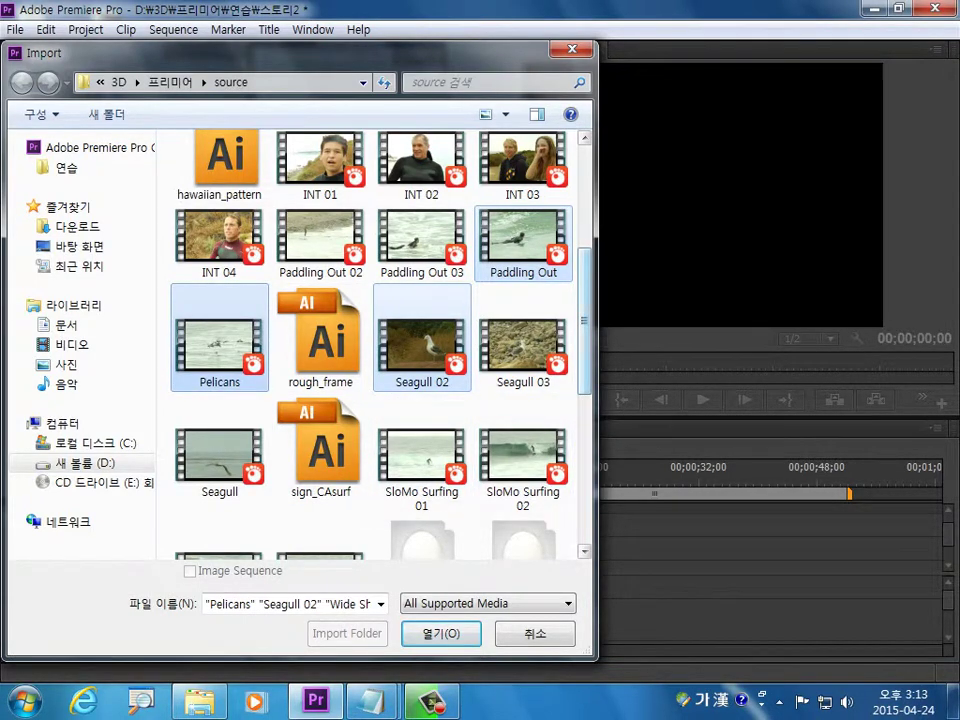
pyautogui.scroll(-3, 438, 412)
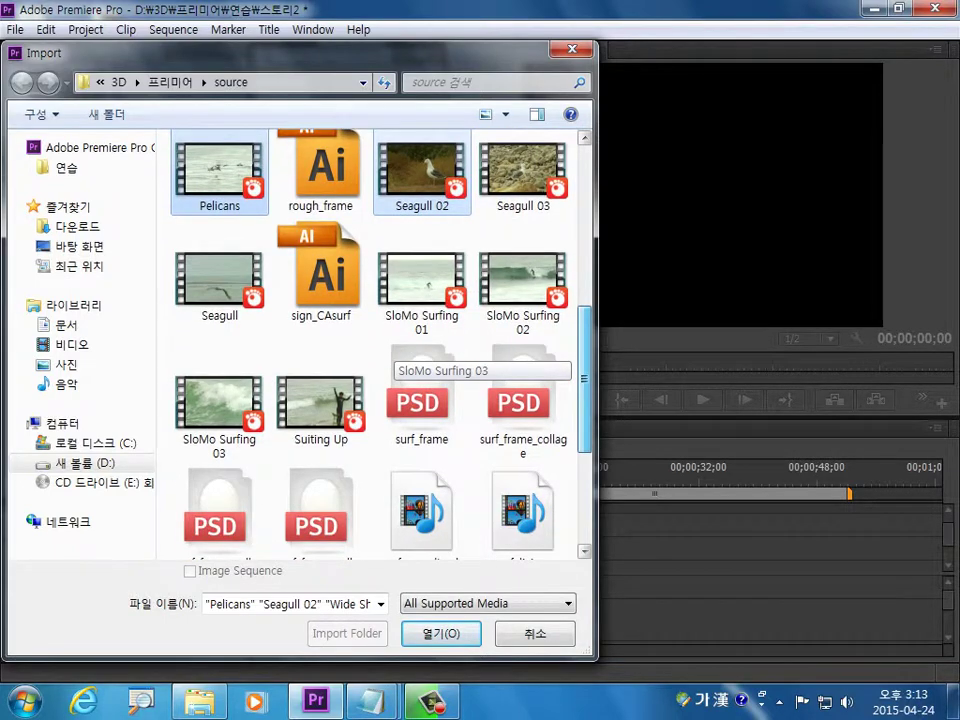
pyautogui.scroll(-2, 430, 350)
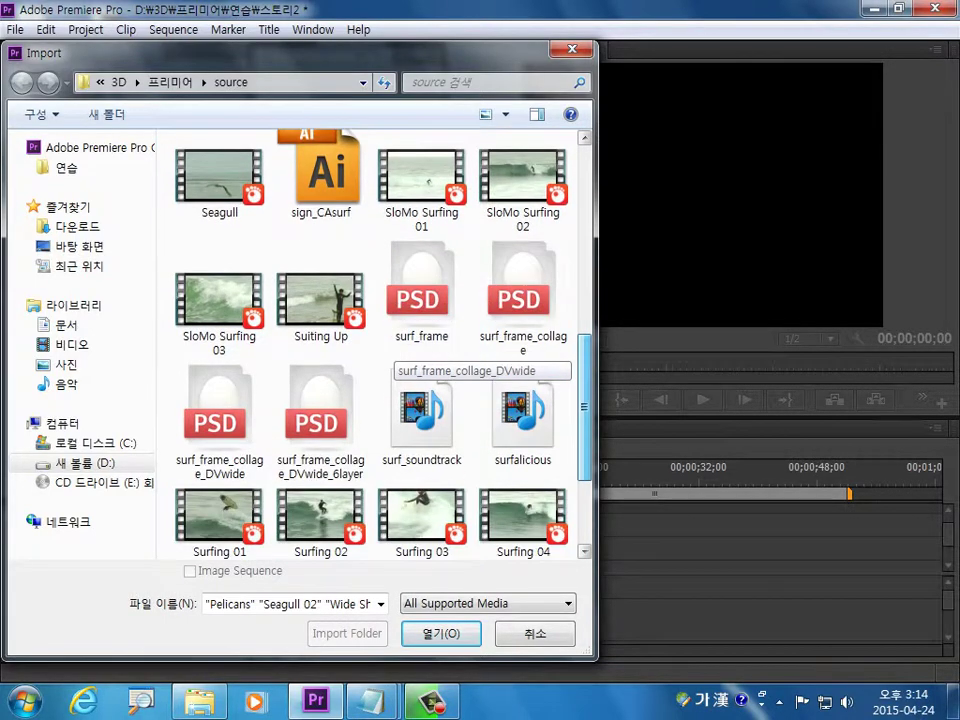
pyautogui.scroll(-2, 400, 350)
pyautogui.keyDown('ctrl'); pyautogui.click(320, 400); pyautogui.keyUp('ctrl')
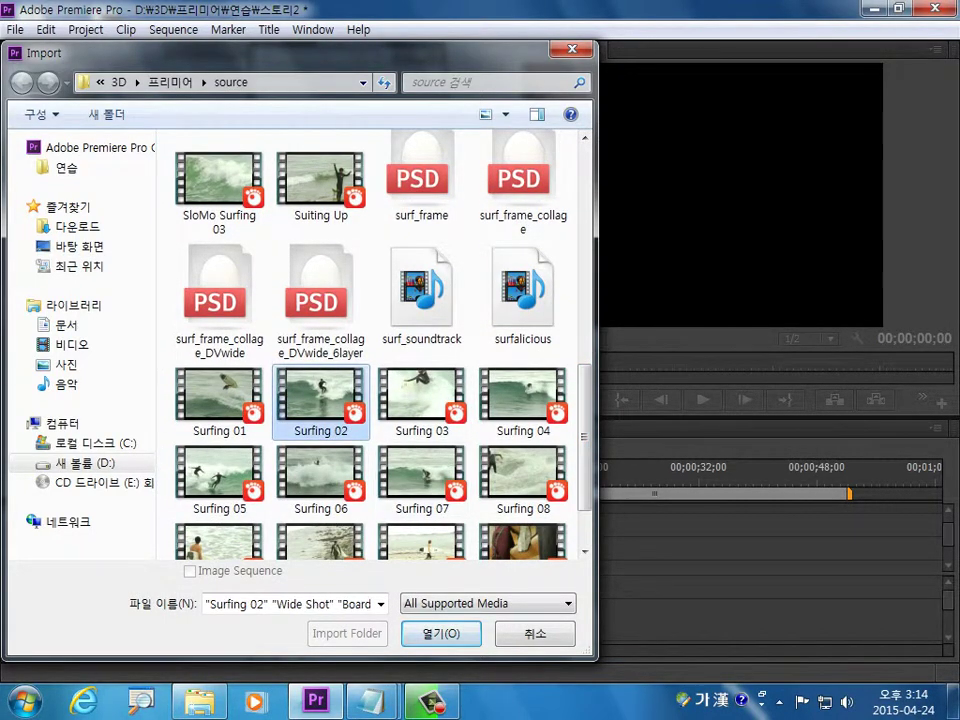
pyautogui.press('Return')
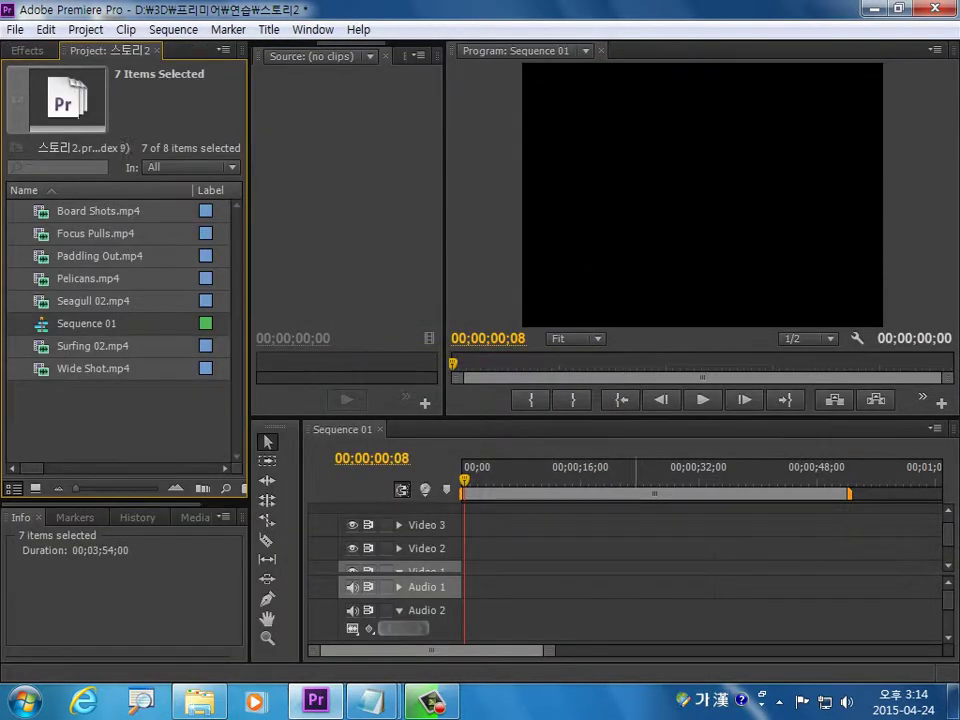
# Step: Select the seven imported clips, excluding Sequence 01, and widen the Project panel
pyautogui.hotkey('ctrl', 'shift', 'a')
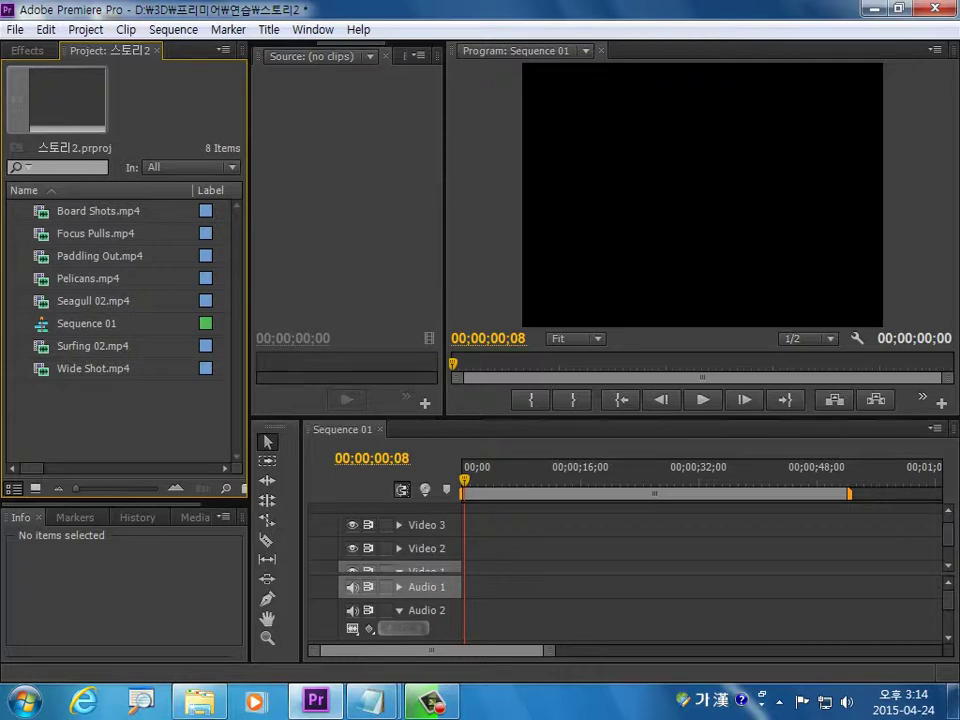
pyautogui.moveTo(155, 392); pyautogui.dragTo(40, 200)
pyautogui.keyDown('ctrl'); pyautogui.click(86, 323); pyautogui.keyUp('ctrl')
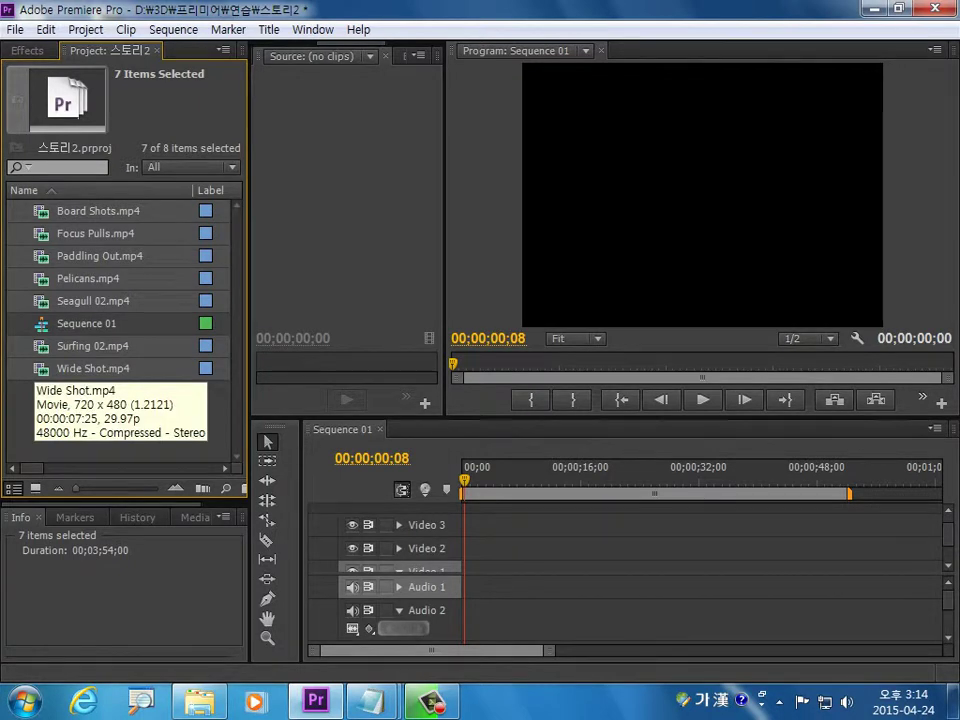
pyautogui.moveTo(249, 300); pyautogui.dragTo(292, 300)
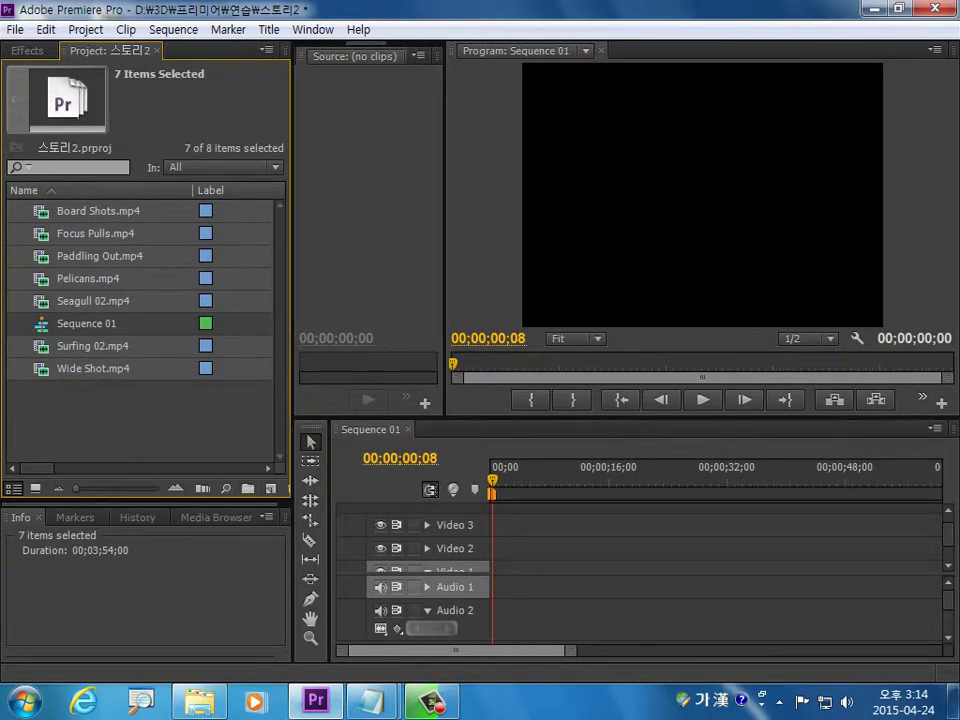
# Step: Put the selected clips into a new bin named 비디오
pyautogui.hotkey('ctrl', 'b')
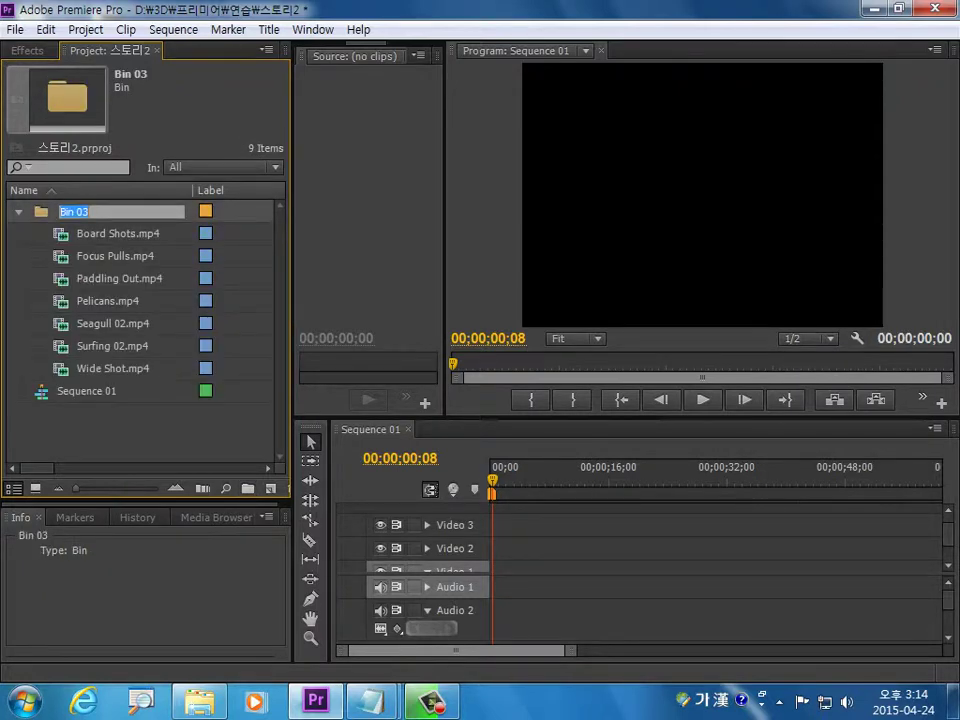
pyautogui.write('ㅂㅗㄹㄷ')
pyautogui.press('BackSpace')
pyautogui.hotkey('ctrl', 'z')
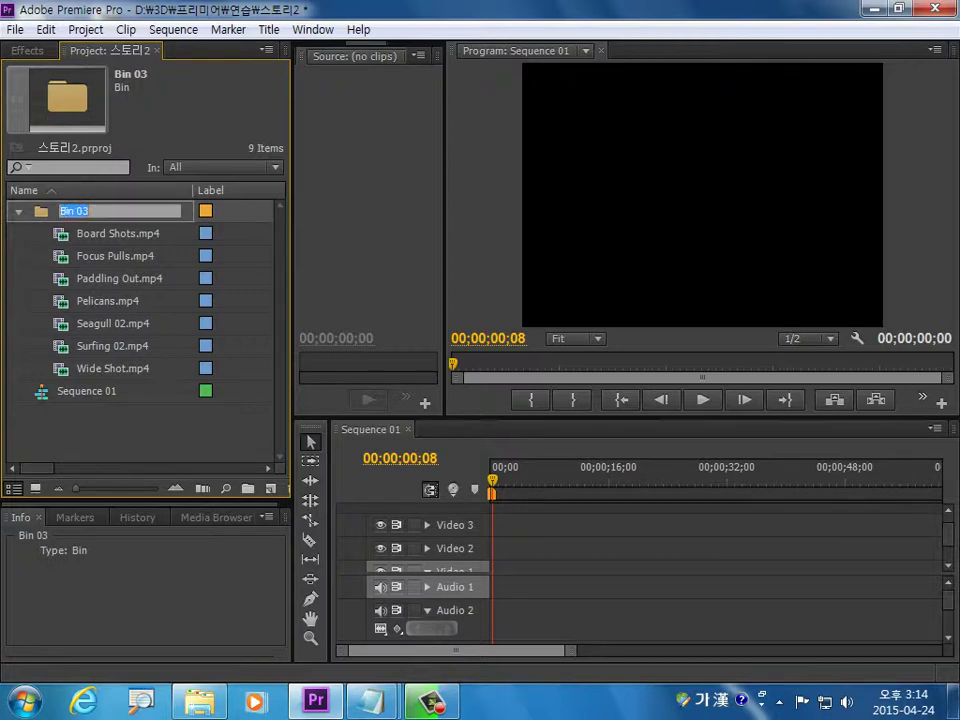
pyautogui.write('디오')
pyautogui.press('Tab')
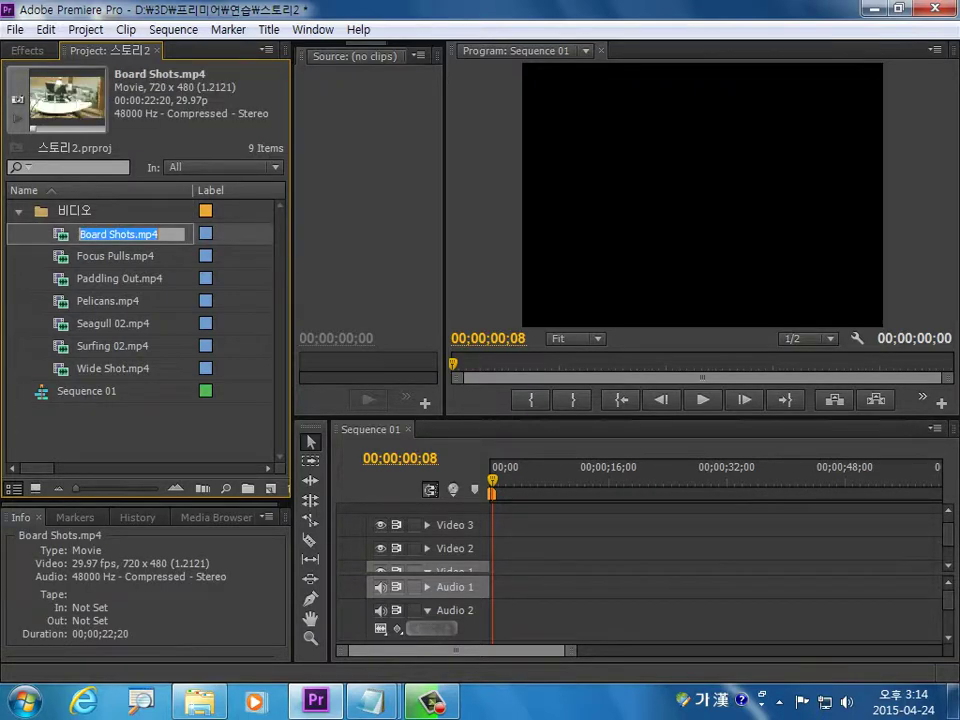
pyautogui.press('Escape')
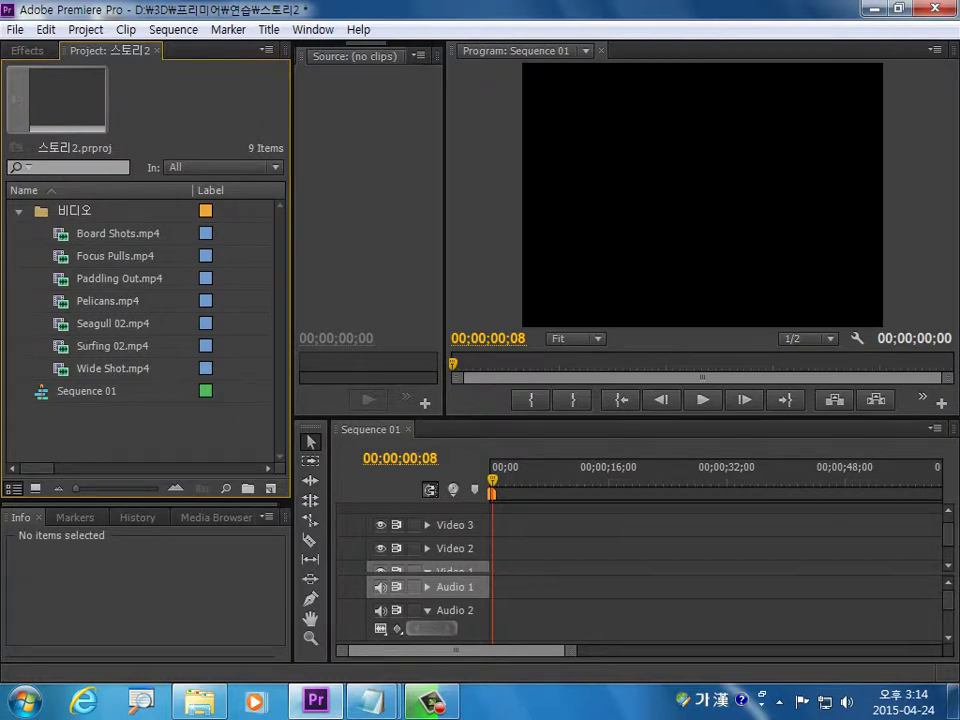
# Step: Open the 비디오 bin in its own window, enlarge it slightly, and switch to Icon View
pyautogui.doubleClick(70, 211)
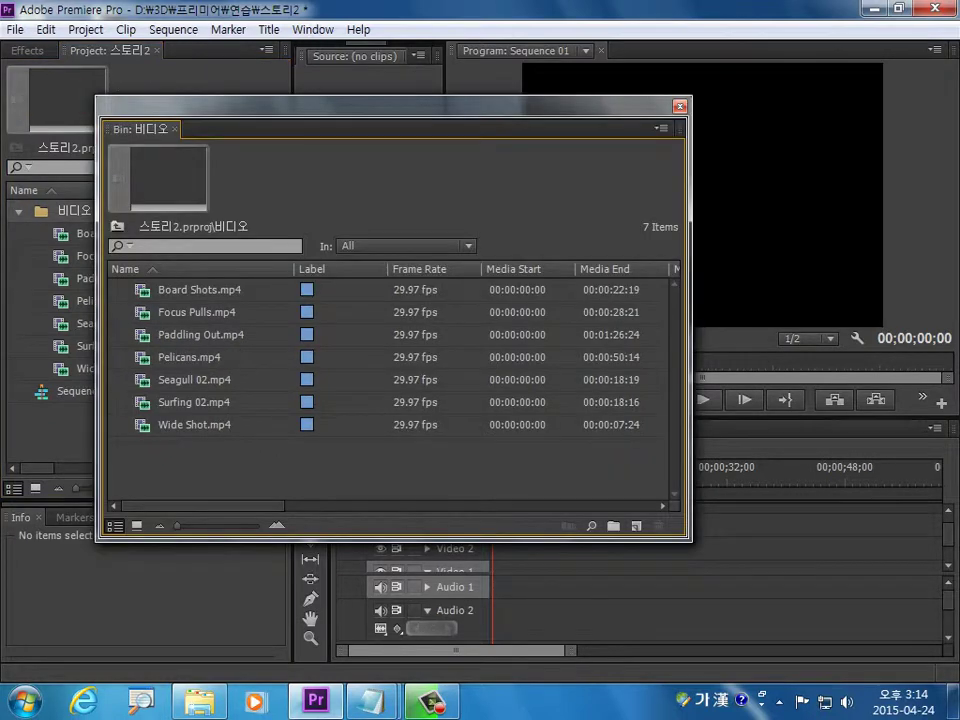
pyautogui.moveTo(400, 105); pyautogui.dragTo(448, 86)
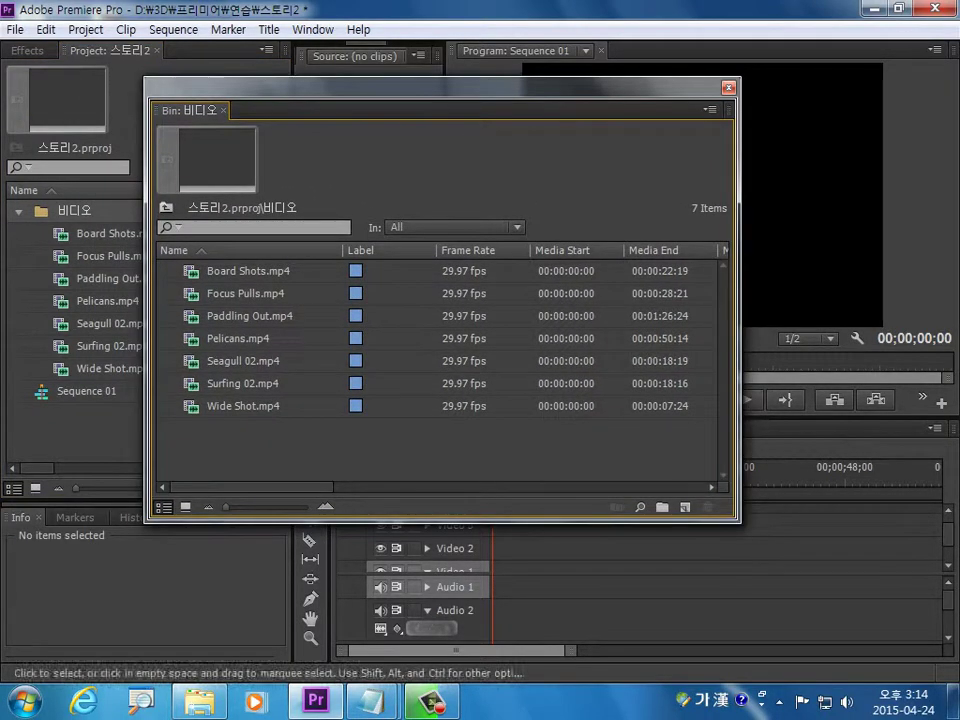
pyautogui.moveTo(739, 521); pyautogui.dragTo(752, 540)
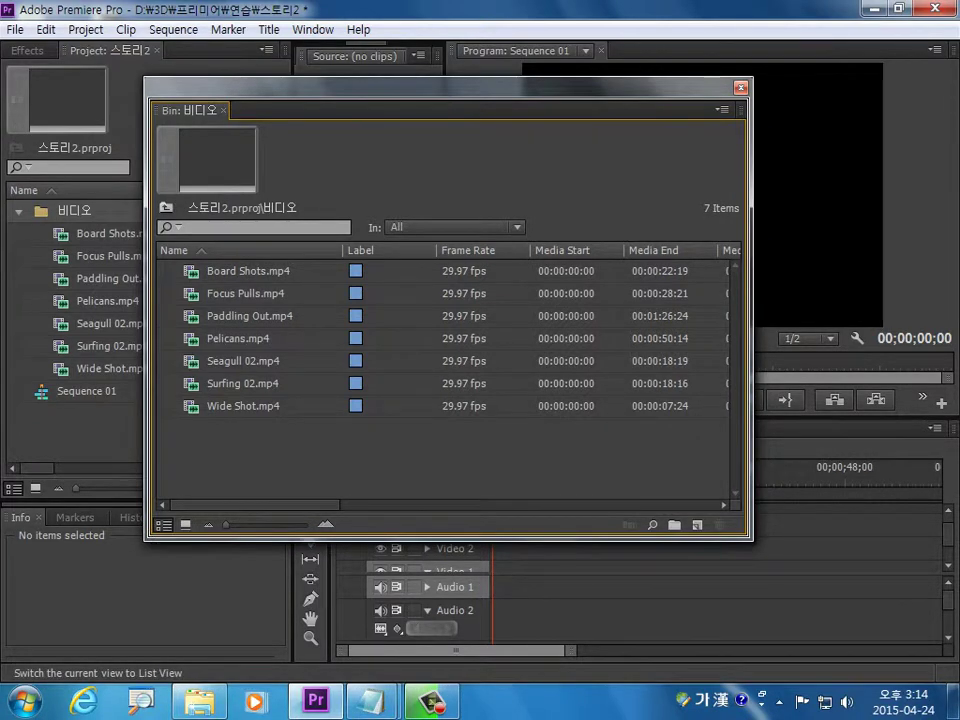
pyautogui.click(186, 524)
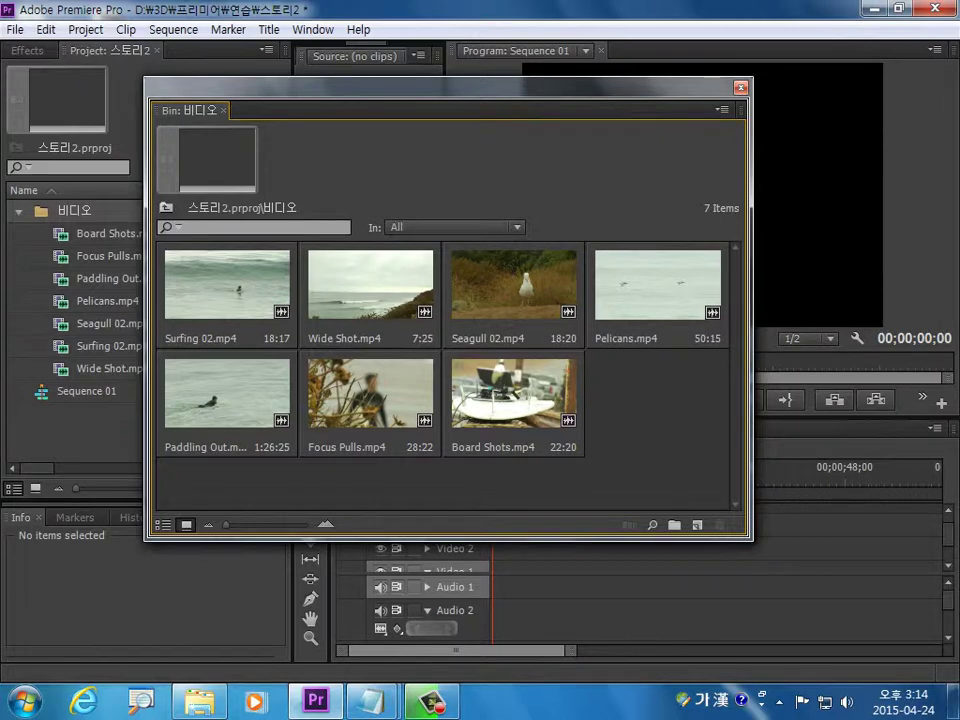
# Step: Reorder thumbnails: Wide Shot, Seagull 02, Board Shots, Focus Pulls, Paddling Out, Pelicans, Surfing 02
pyautogui.moveTo(370, 285); pyautogui.dragTo(165, 290)
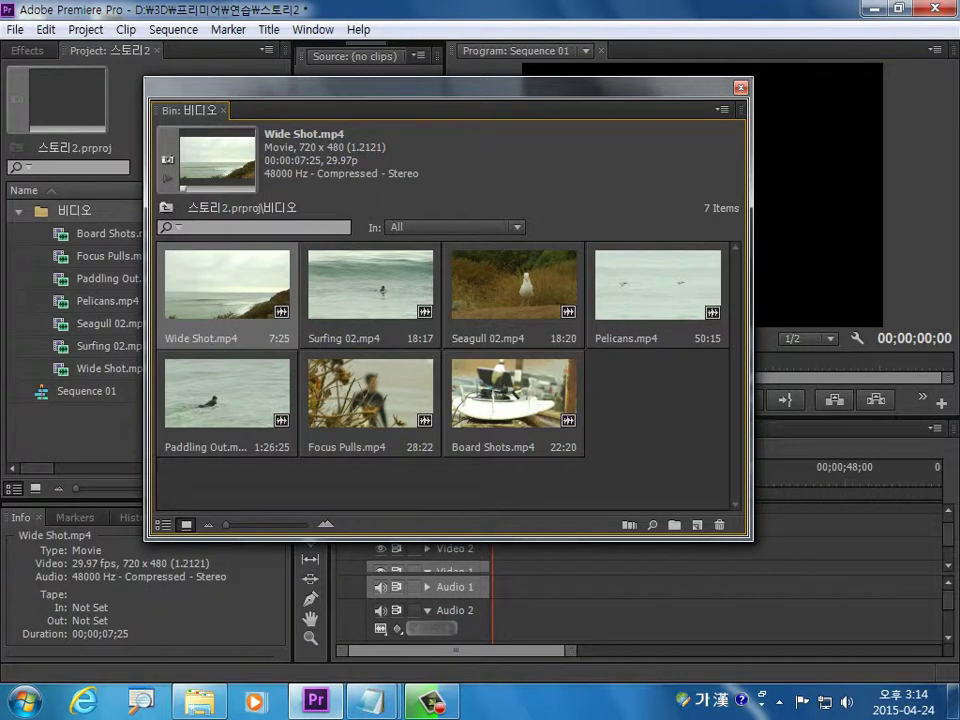
pyautogui.moveTo(514, 285); pyautogui.dragTo(310, 290)
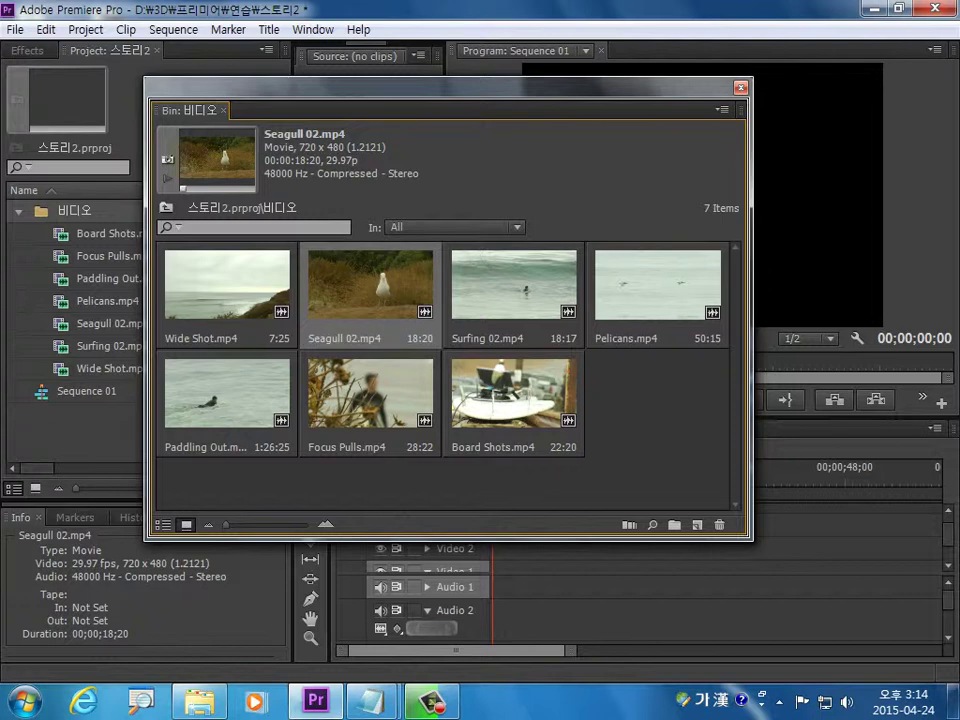
pyautogui.moveTo(510, 385); pyautogui.dragTo(510, 285)
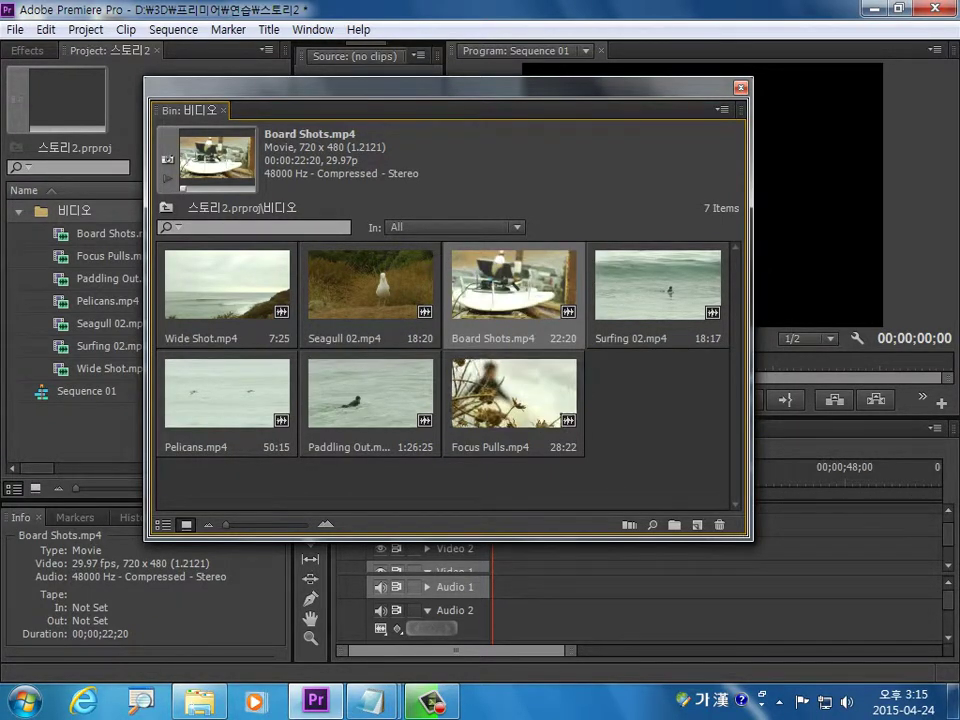
pyautogui.click(510, 395)
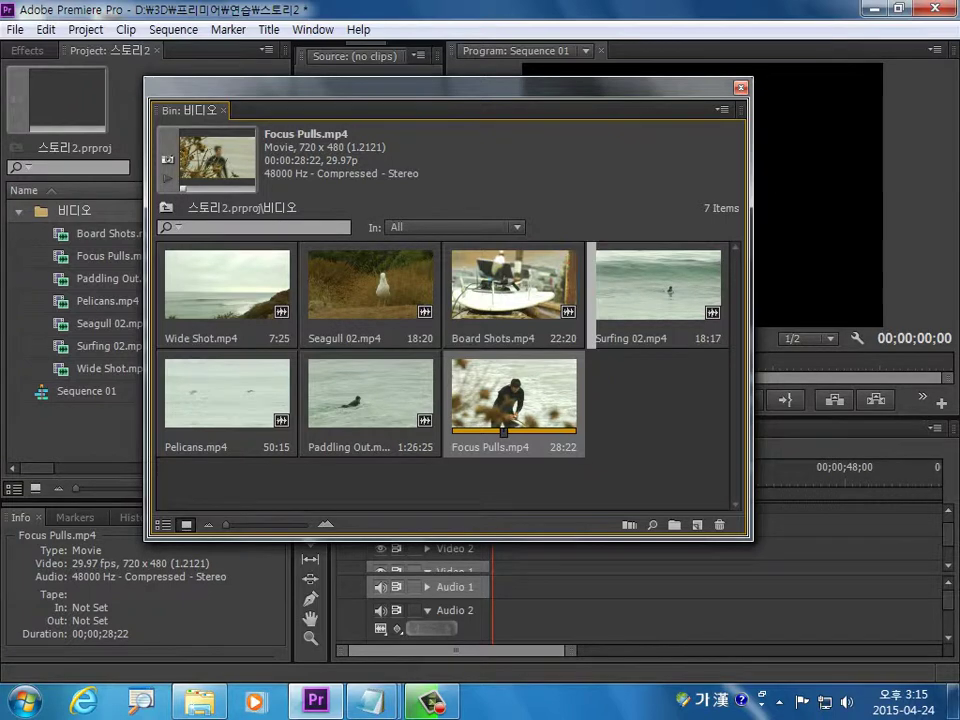
pyautogui.moveTo(510, 395); pyautogui.dragTo(655, 290)
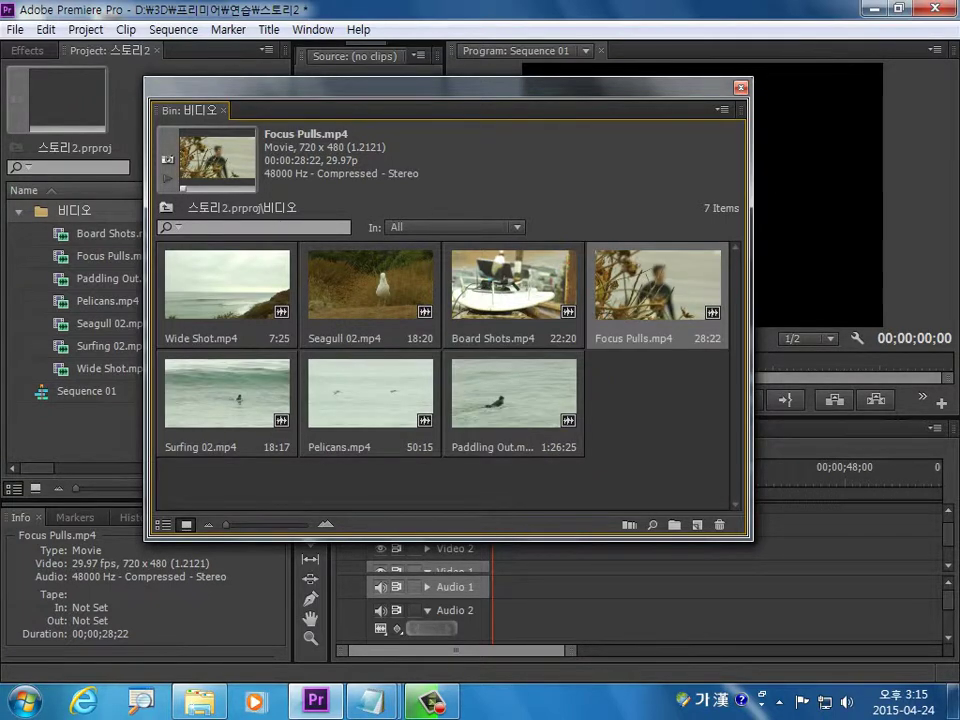
pyautogui.moveTo(513, 390); pyautogui.dragTo(180, 390)
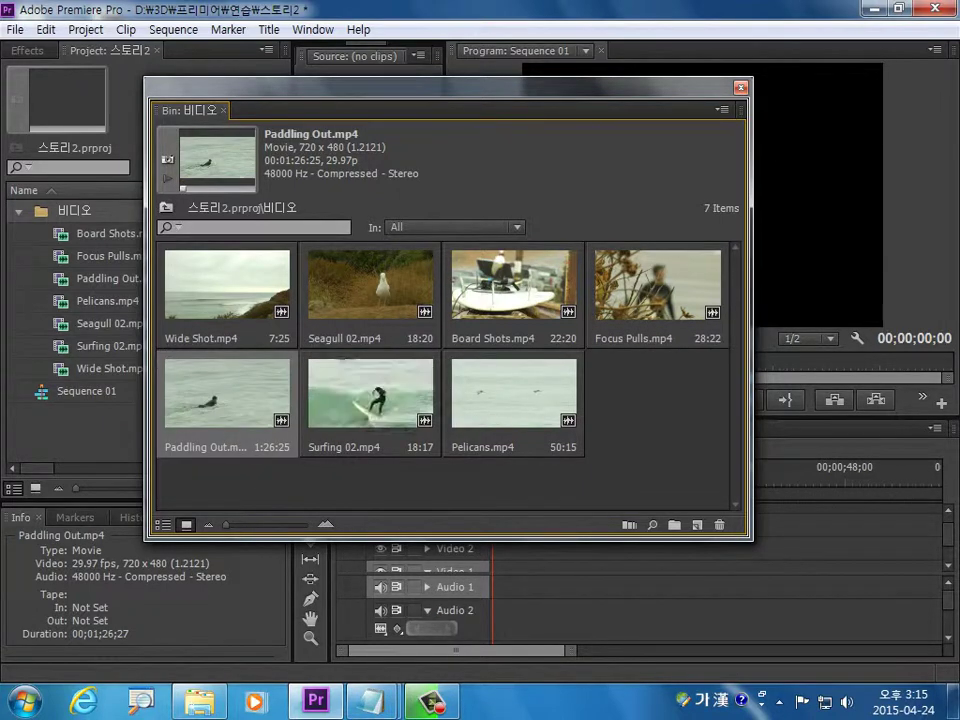
pyautogui.moveTo(513, 390); pyautogui.dragTo(300, 390)
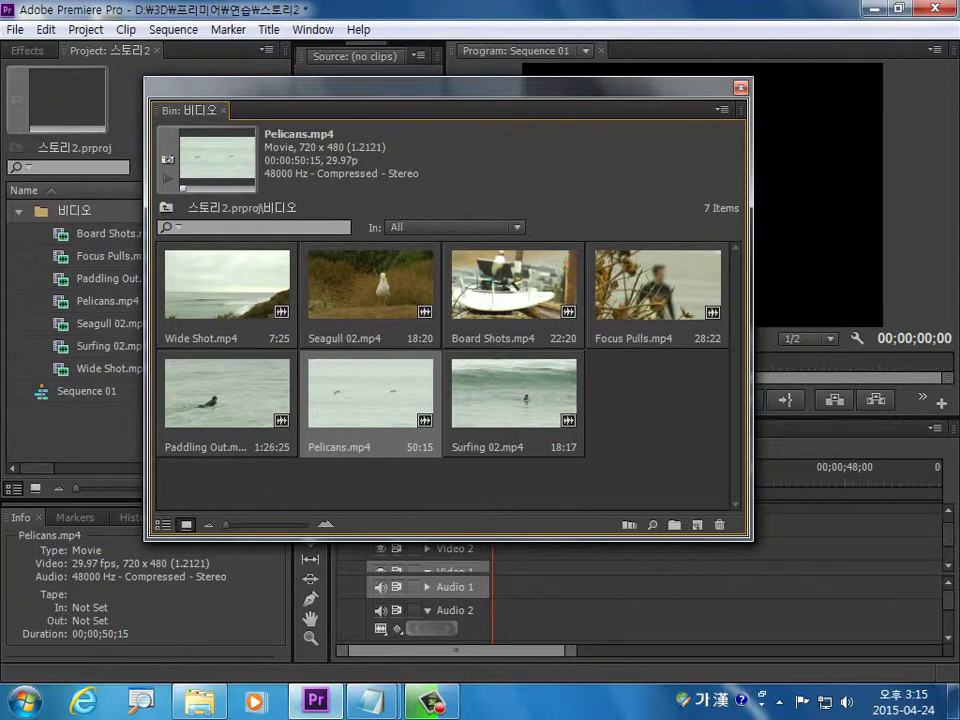
pyautogui.click(505, 390)
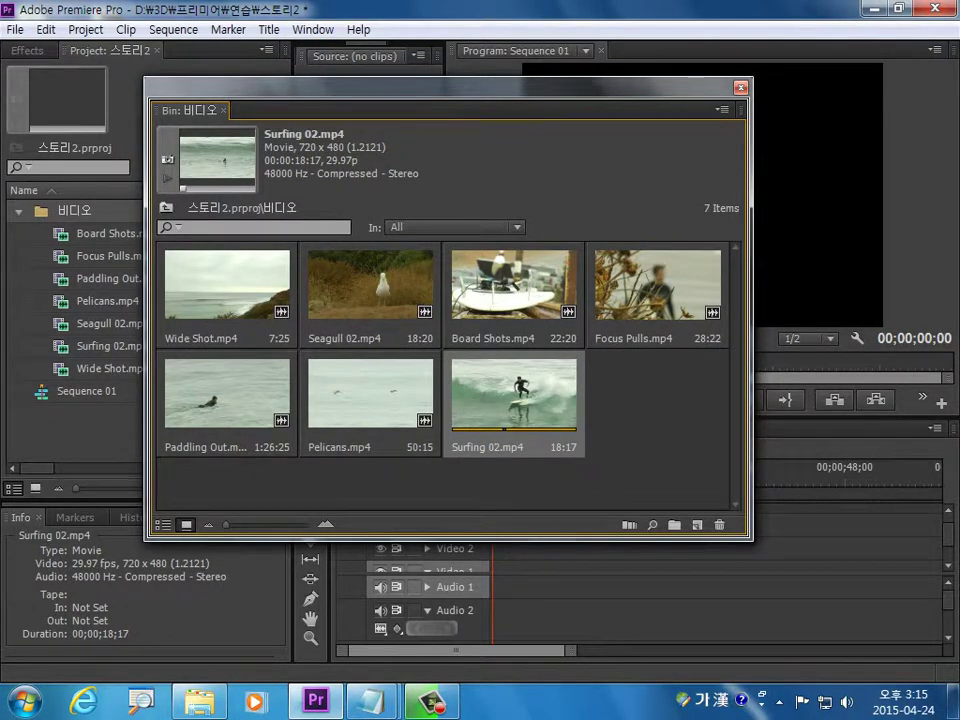
# Step: Shrink the 비디오 bin to one column over the Project list and widen the Source monitor and Timeline
pyautogui.hotkey('ctrl', 'shift', 'a')
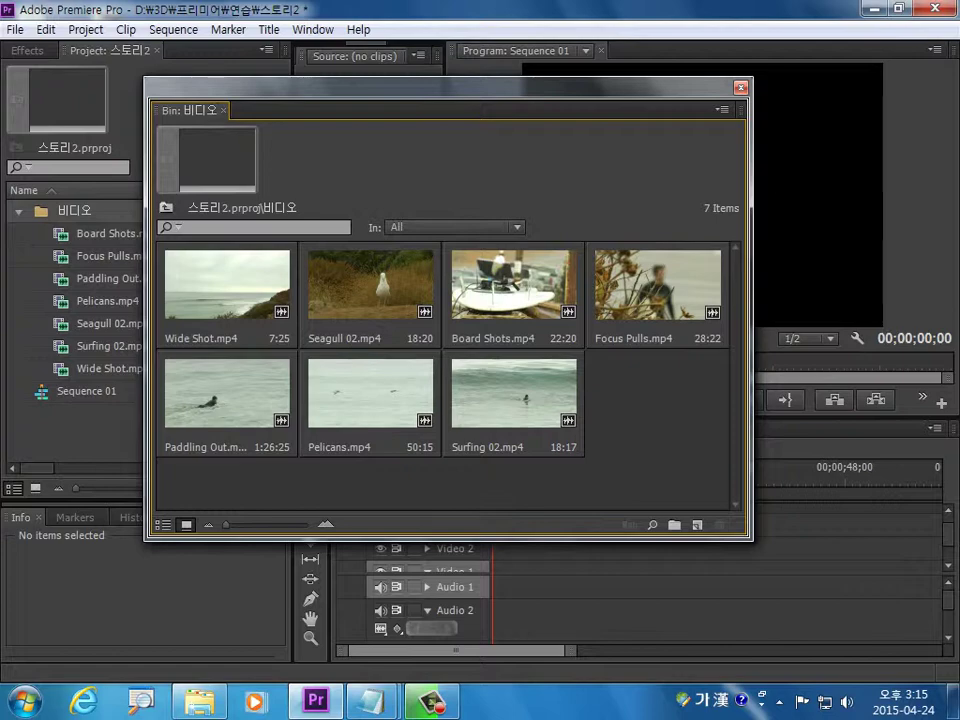
pyautogui.moveTo(752, 300); pyautogui.dragTo(263, 300)
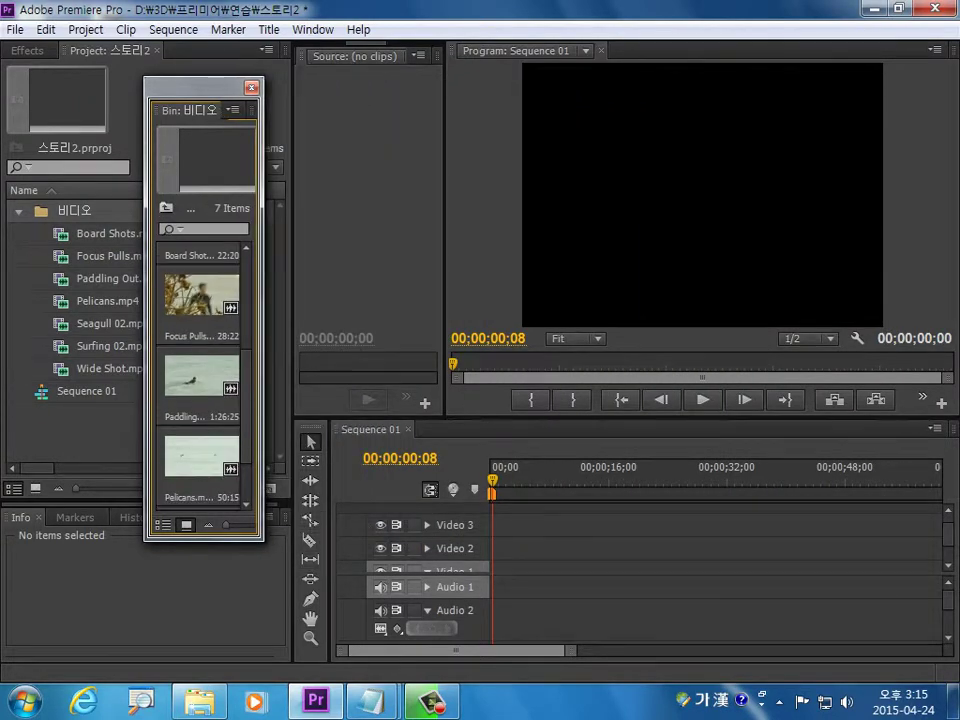
pyautogui.moveTo(200, 87); pyautogui.dragTo(90, 149)
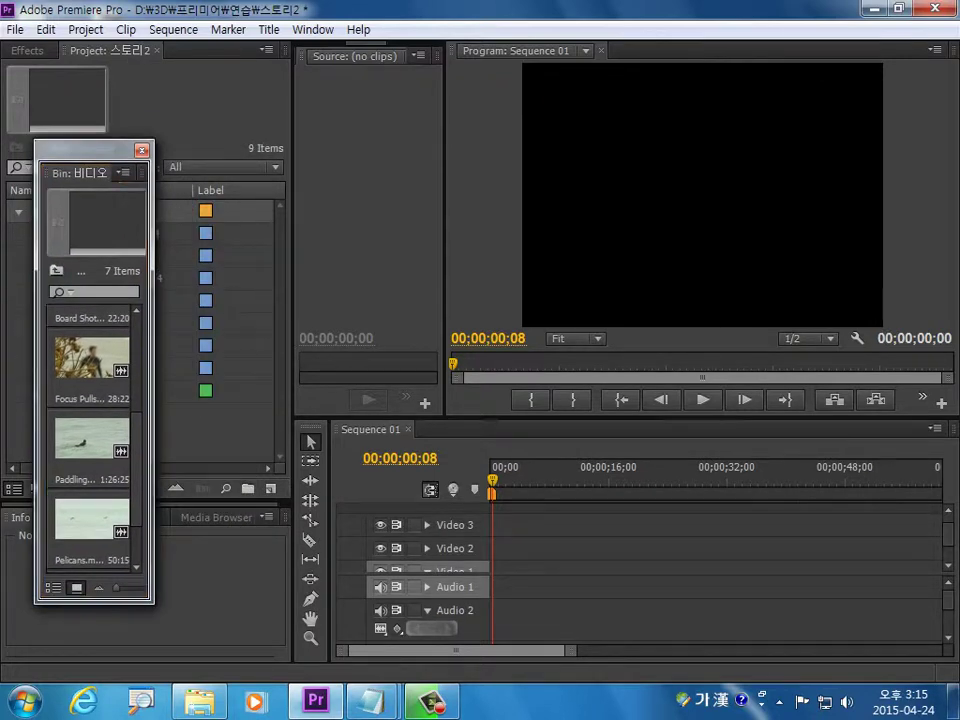
pyautogui.moveTo(444, 250); pyautogui.dragTo(707, 250)
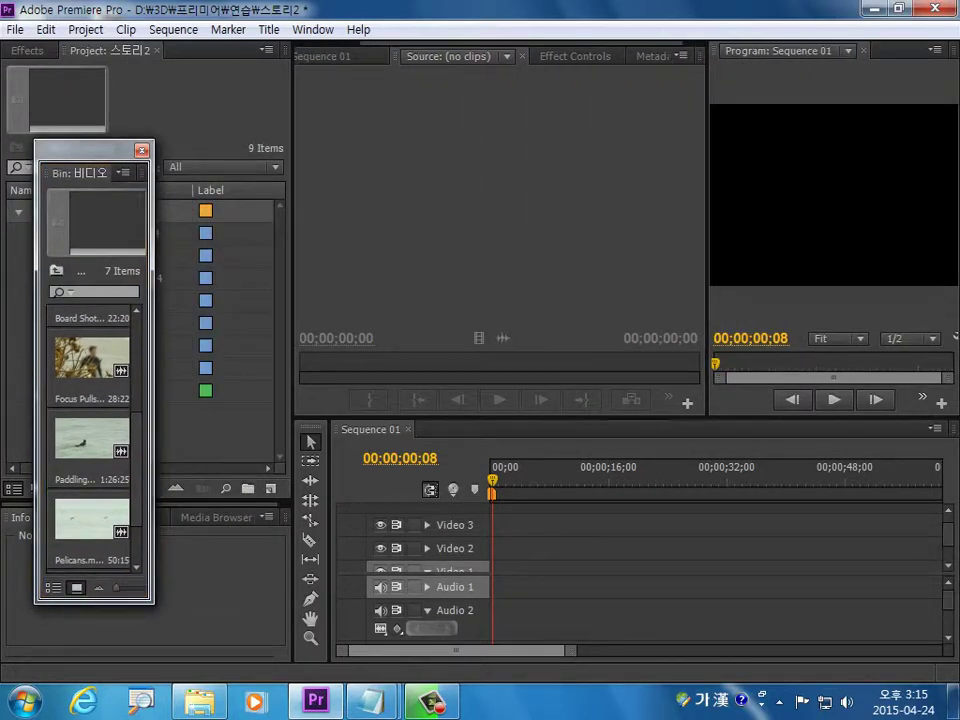
pyautogui.moveTo(293, 250); pyautogui.dragTo(237, 250)
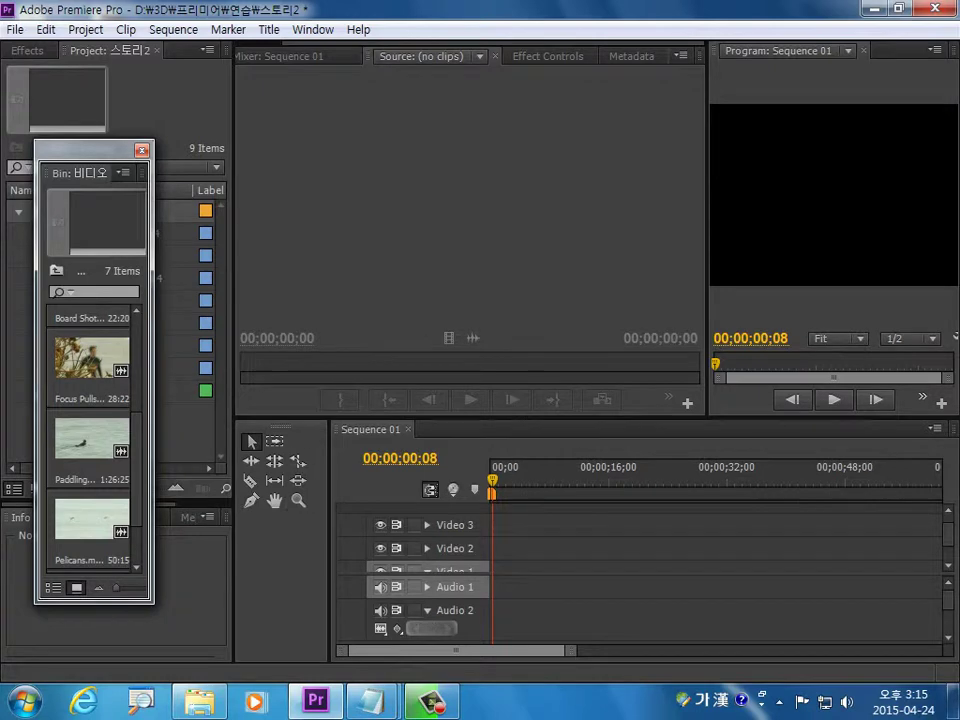
pyautogui.moveTo(333, 540); pyautogui.dragTo(283, 540)
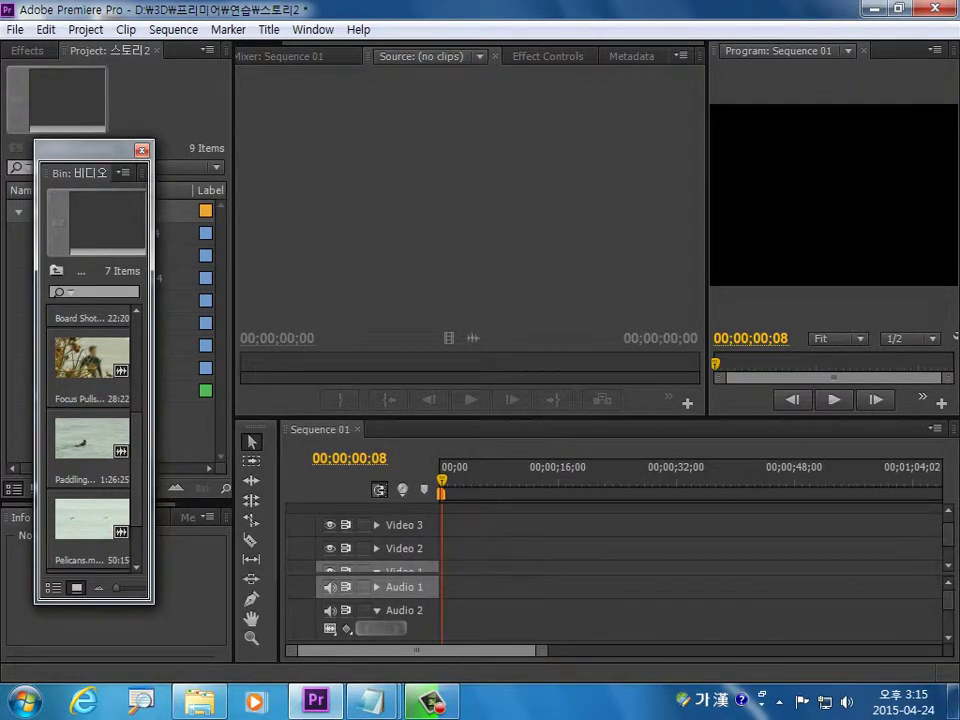
pyautogui.scroll(3, 92, 440)
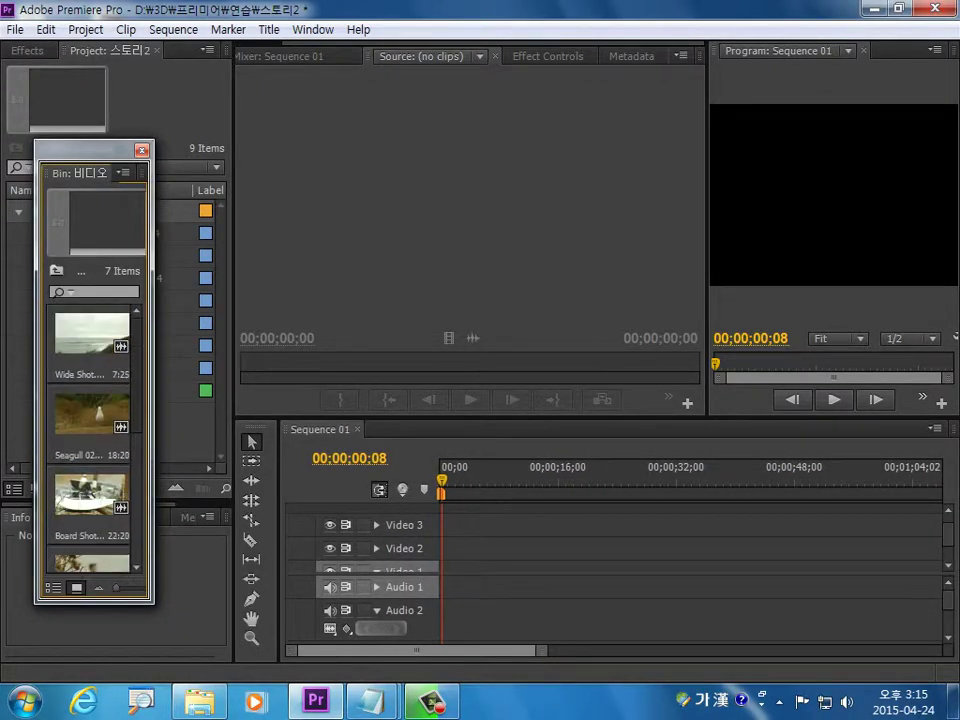
# Step: Load Wide Shot into the Source monitor and mark In at 00:00:02:01, Out at 00:00:06:00
pyautogui.moveTo(84, 335); pyautogui.dragTo(470, 200)
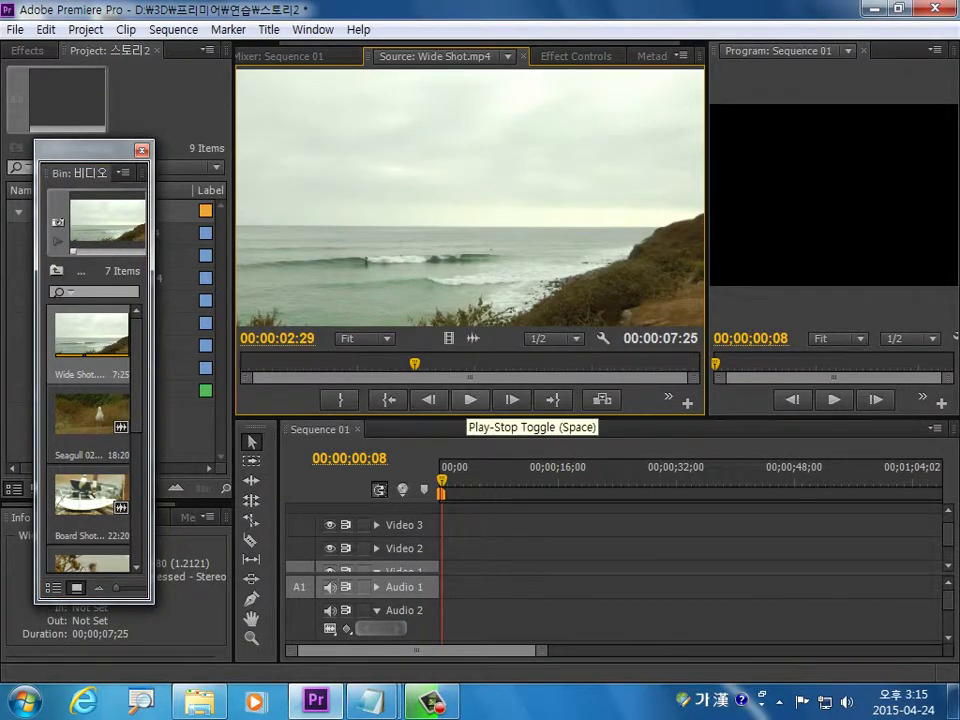
pyautogui.moveTo(415, 364)
pyautogui.mouseDown()
pyautogui.moveTo(255, 364)
pyautogui.moveTo(359, 364)
pyautogui.mouseUp()
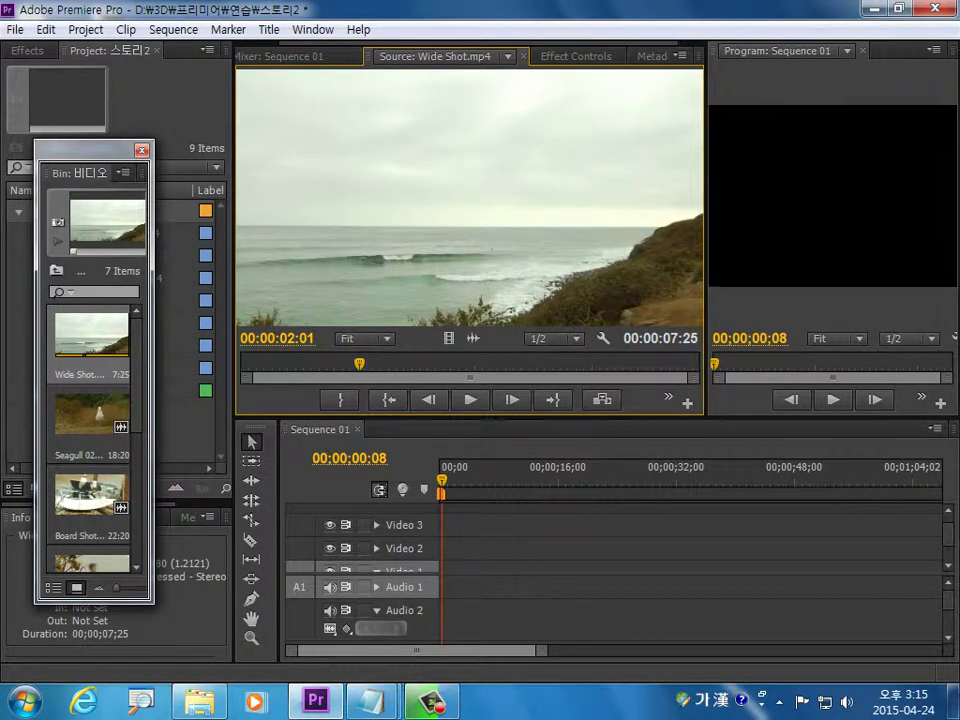
pyautogui.moveTo(707, 230); pyautogui.dragTo(748, 230)
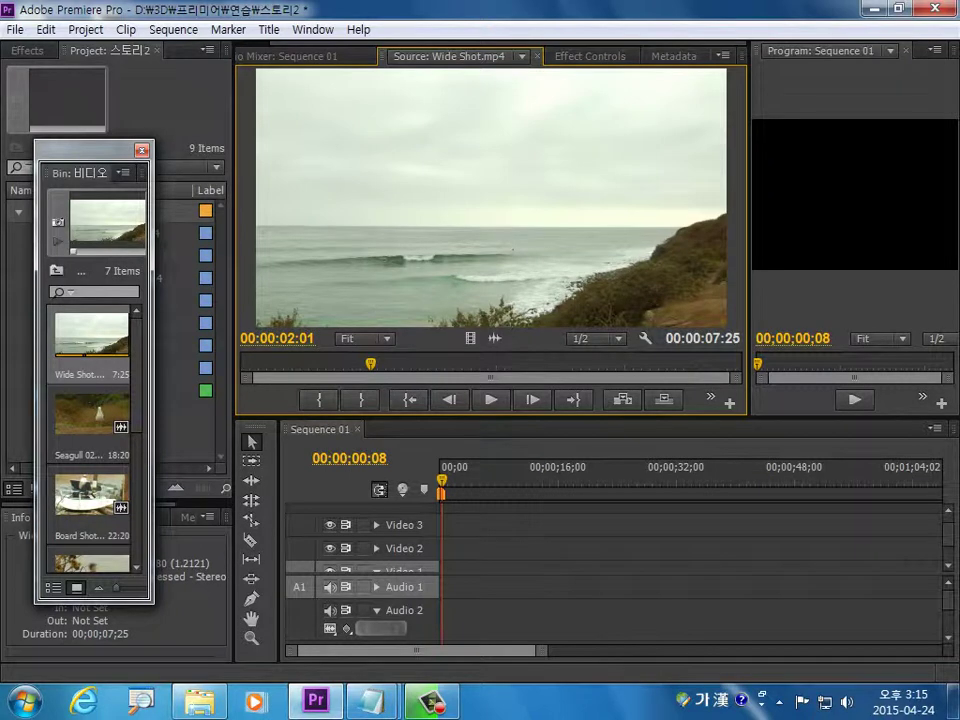
pyautogui.click(320, 399)
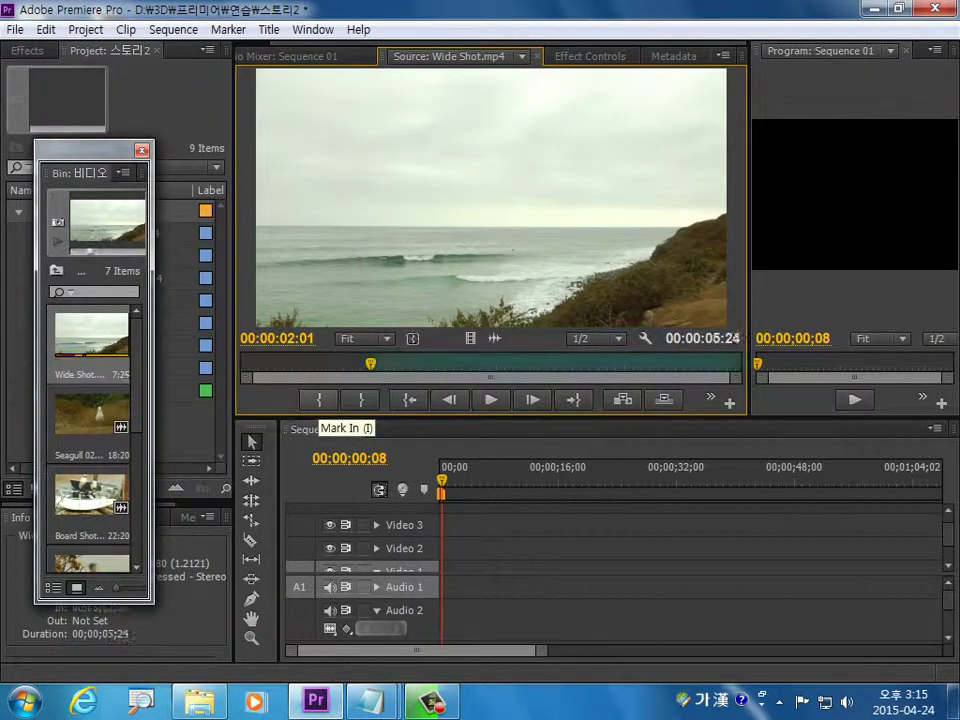
pyautogui.press('space')
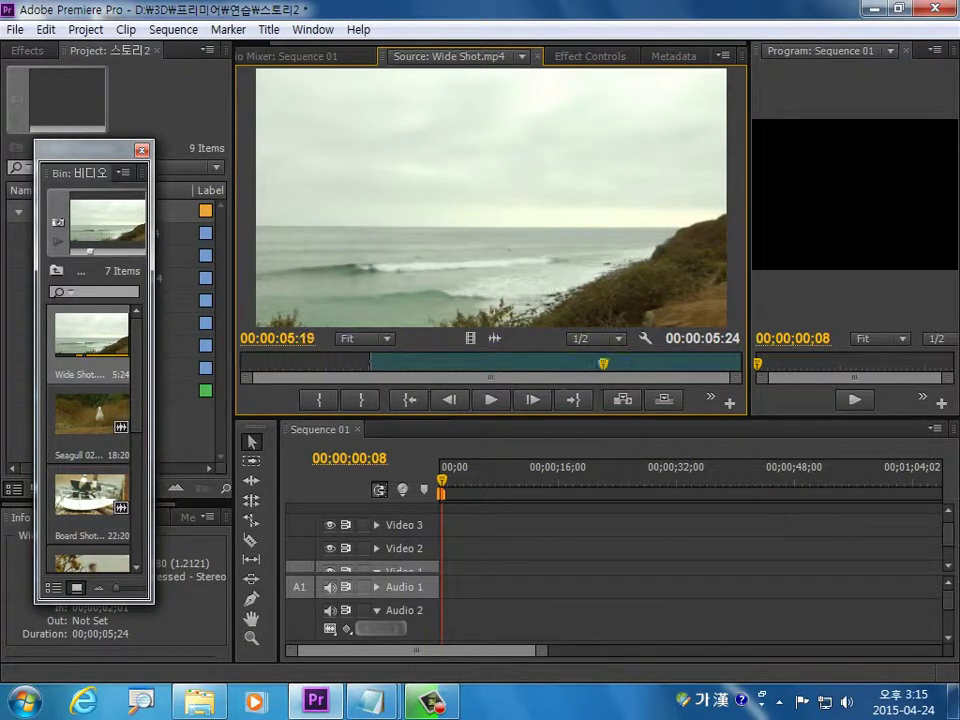
pyautogui.press('Left')
pyautogui.press('Left')
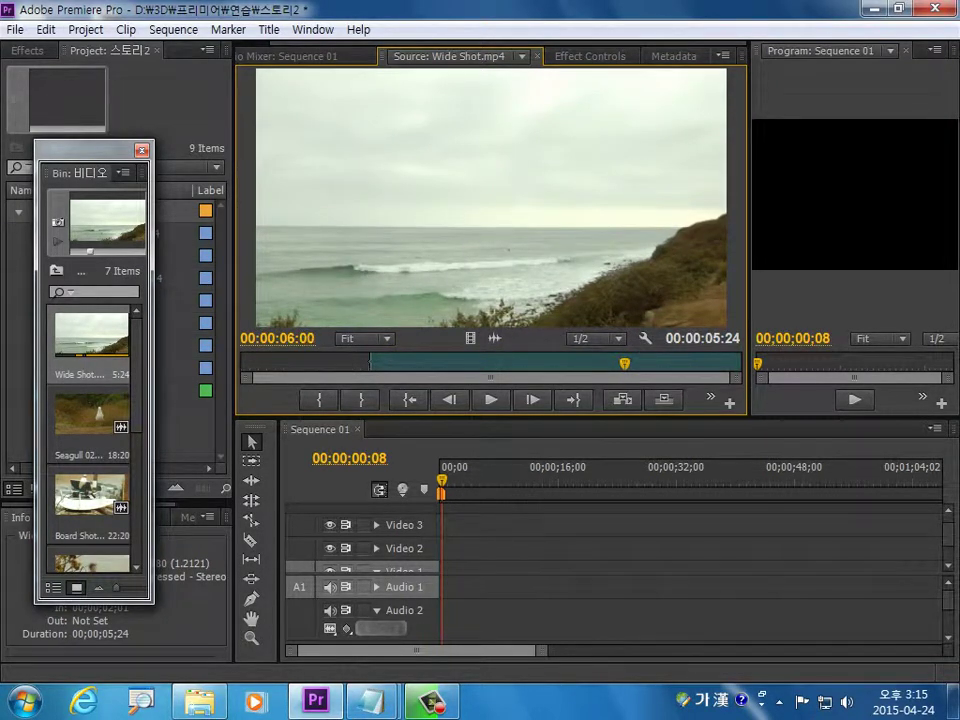
pyautogui.press('o')
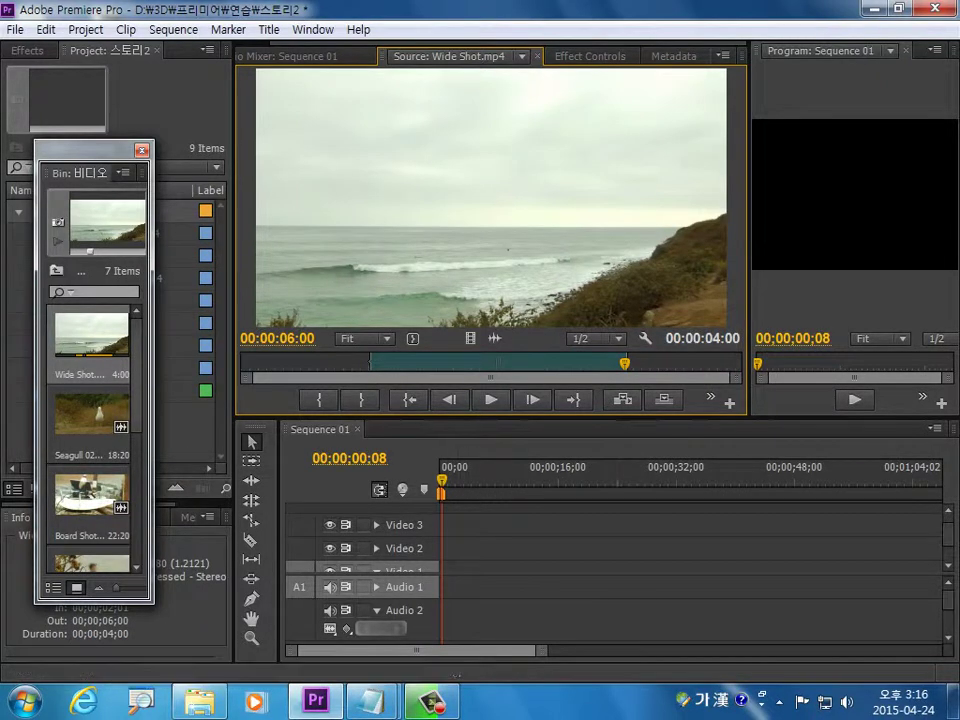
# Step: Load Seagull 02, mark its In point at 00:00:02:15, and cue the playhead to 00:00:05:15
pyautogui.click(89, 415)
pyautogui.doubleClick(89, 415)
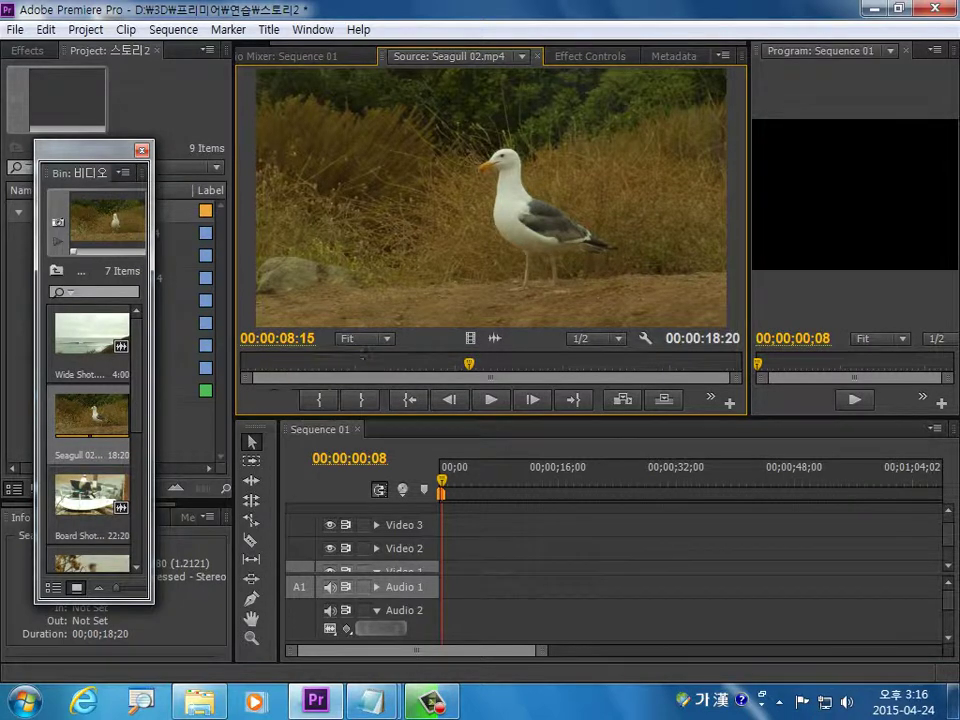
pyautogui.click(278, 339)
pyautogui.write('02')
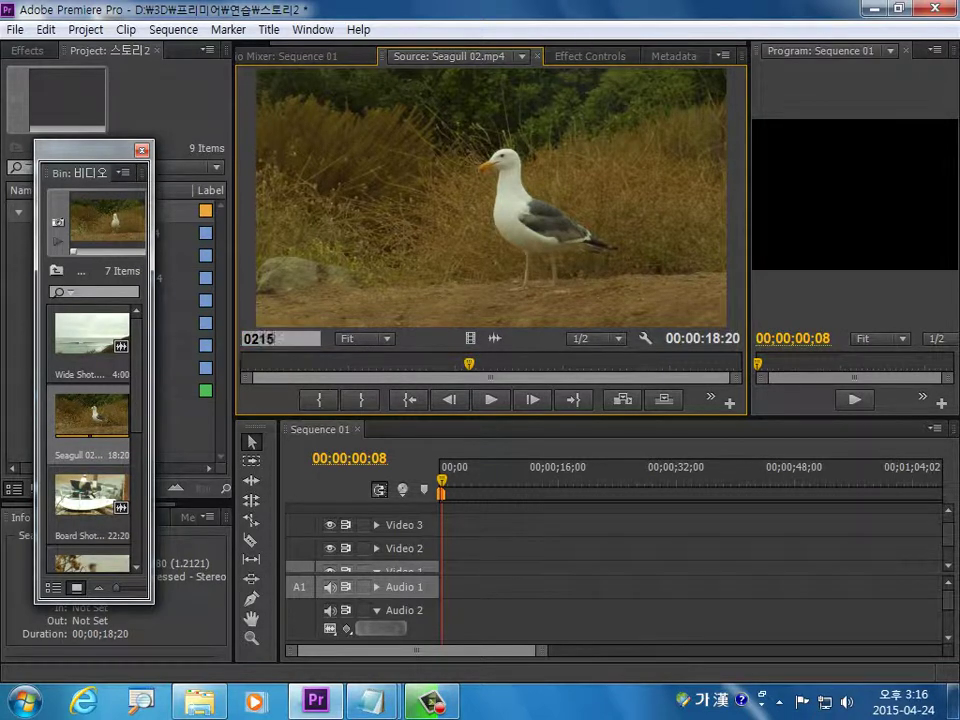
pyautogui.press('Return')
pyautogui.press('i')
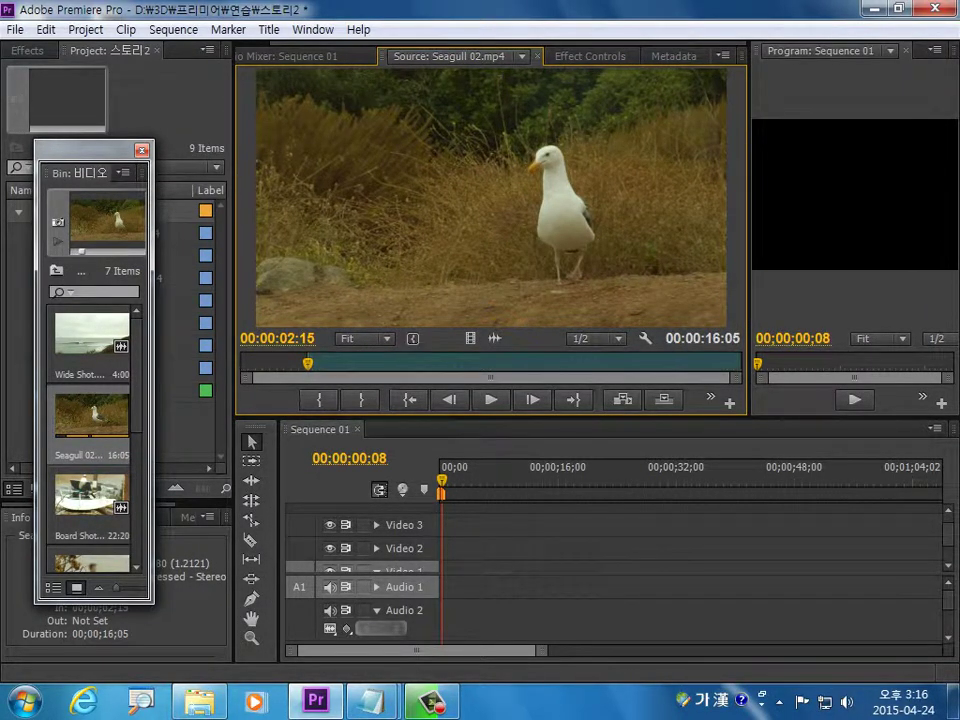
pyautogui.click(276, 339)
pyautogui.write('0515')
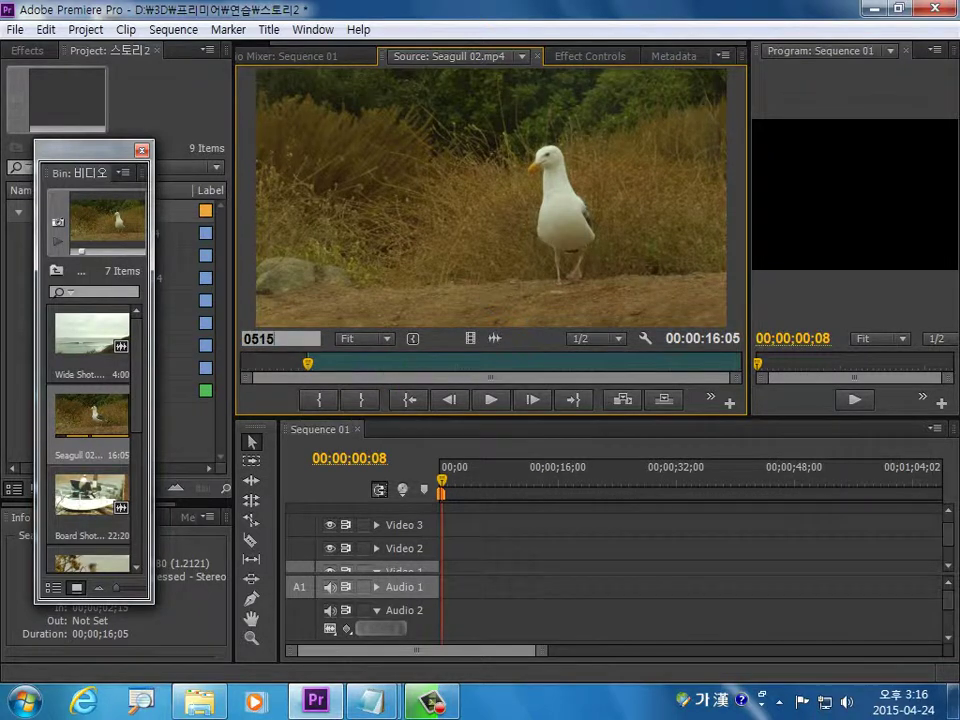
pyautogui.press('Return')
# Step: Mark Seagull 02's Out at 00:00:05:15, then load Board Shots and set its In at 00:00:04:00
pyautogui.press('o')
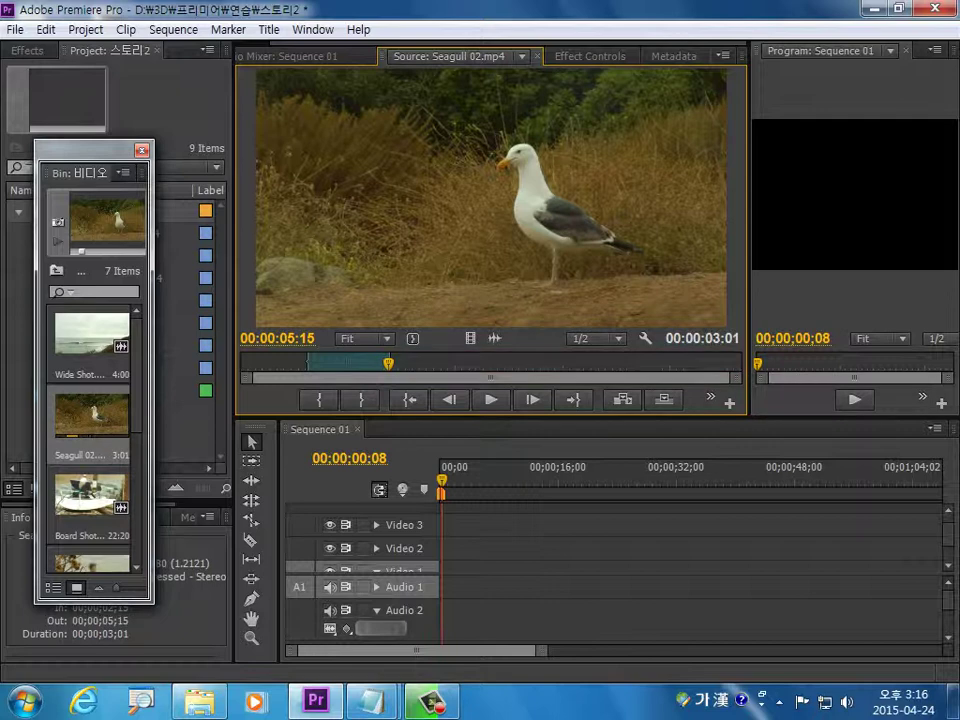
pyautogui.doubleClick(91, 494)
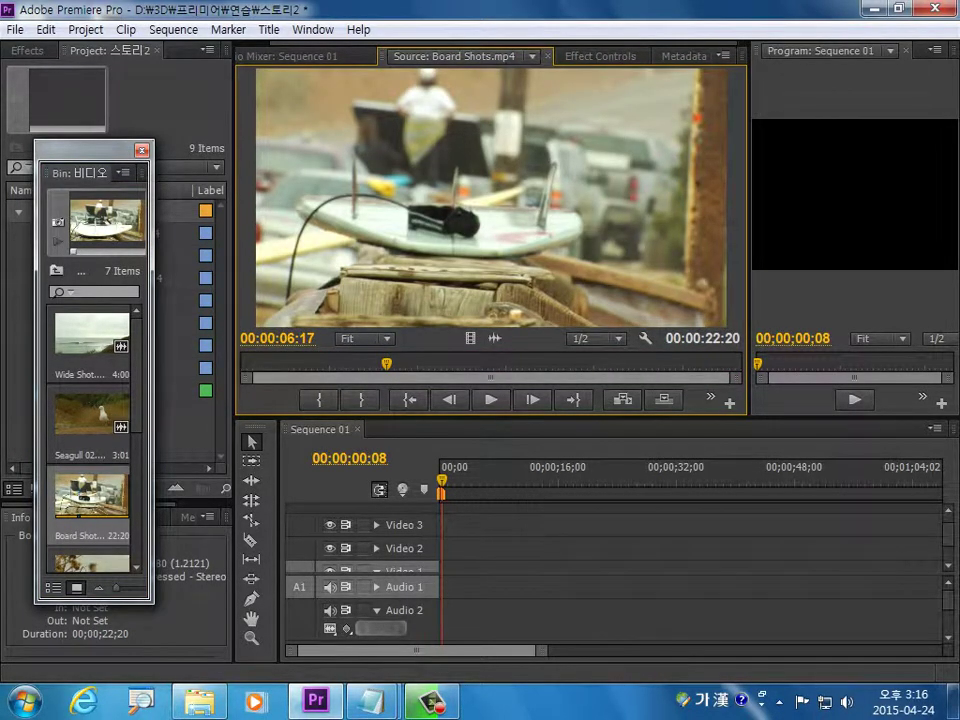
pyautogui.moveTo(275, 338)
pyautogui.mouseDown()
pyautogui.moveTo(360, 338)
pyautogui.moveTo(332, 338)
pyautogui.mouseUp()
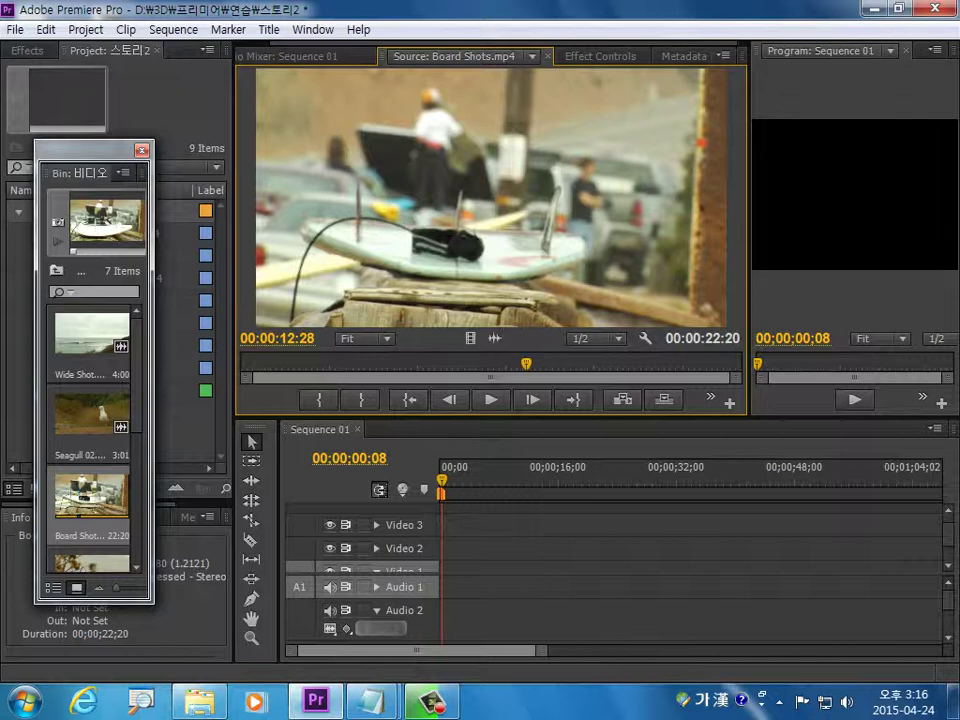
pyautogui.click(278, 338)
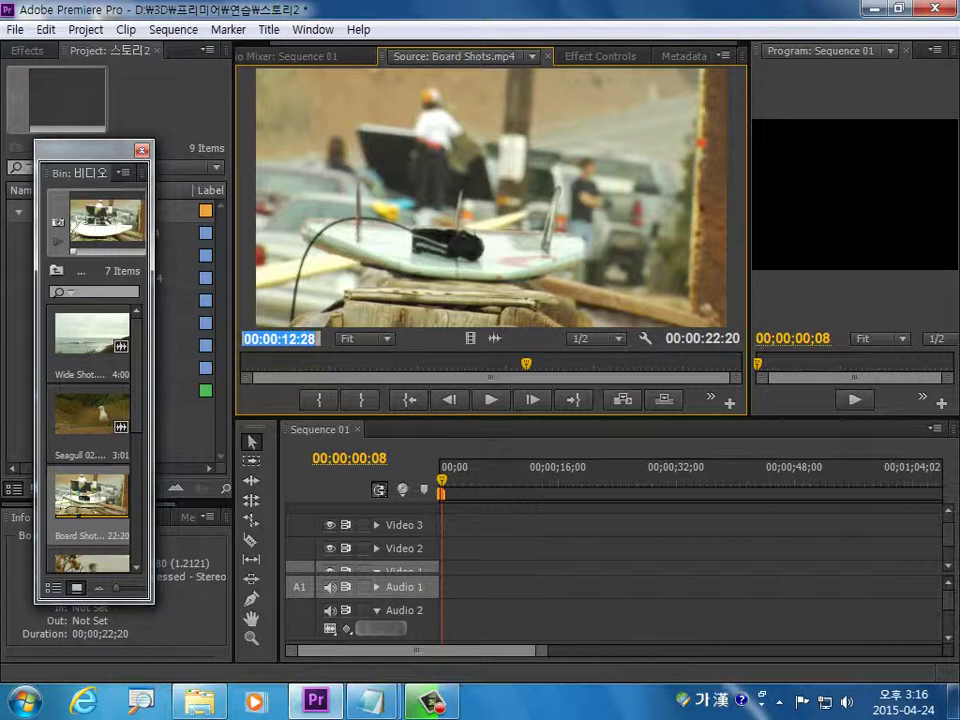
pyautogui.write('04:00')
pyautogui.press('Return')
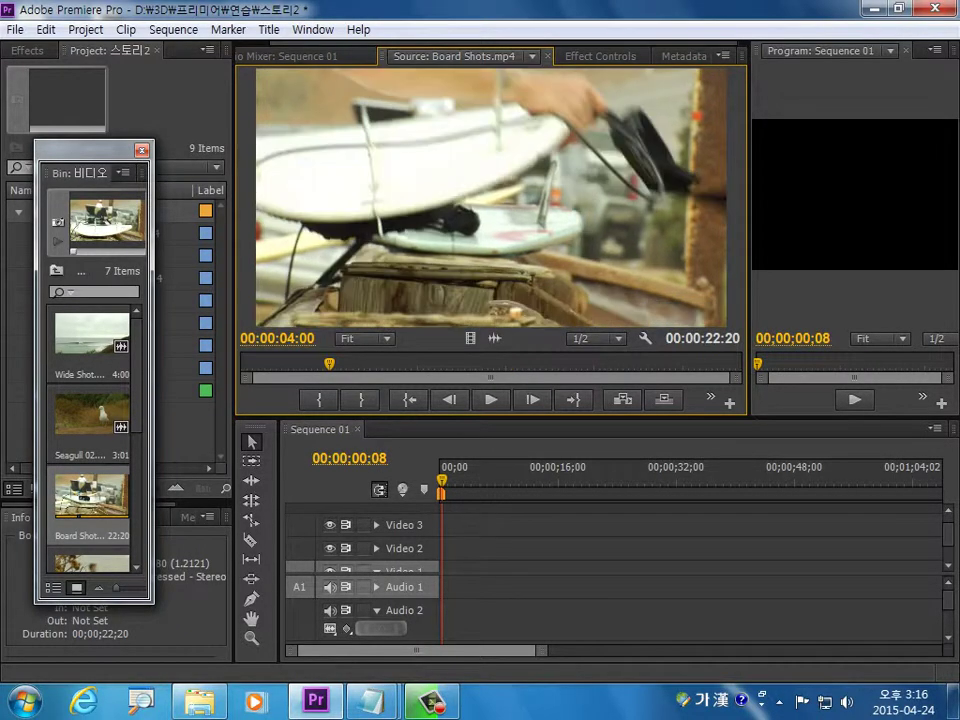
pyautogui.click(319, 399)
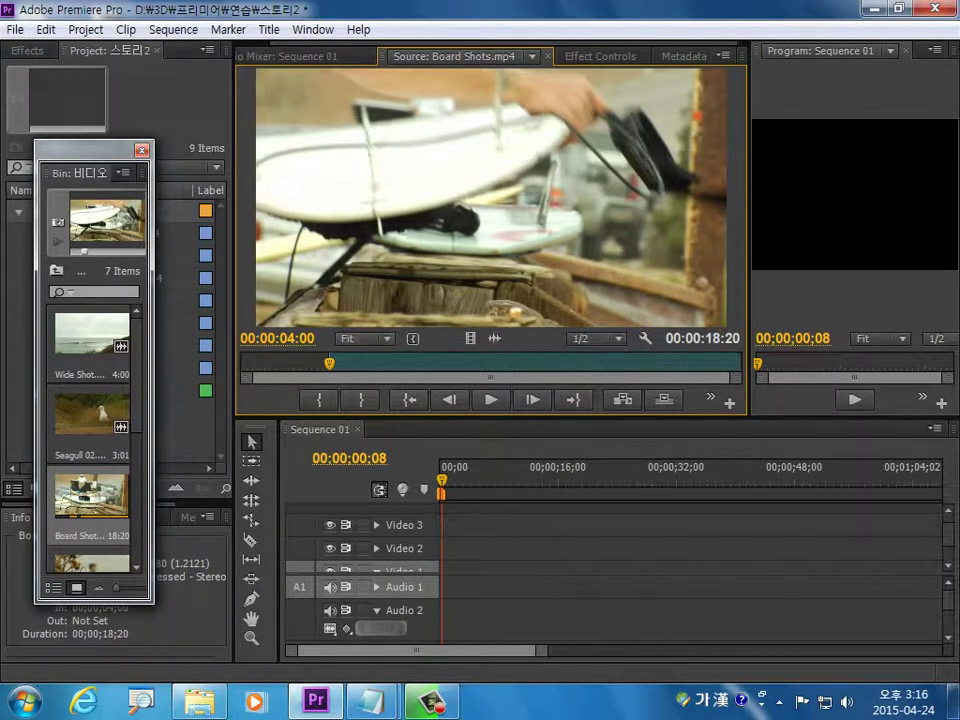
# Step: Set Board Shots' Out point at 00:00:07:28, giving a 3;29 duration
pyautogui.click(278, 338)
pyautogui.write('0')
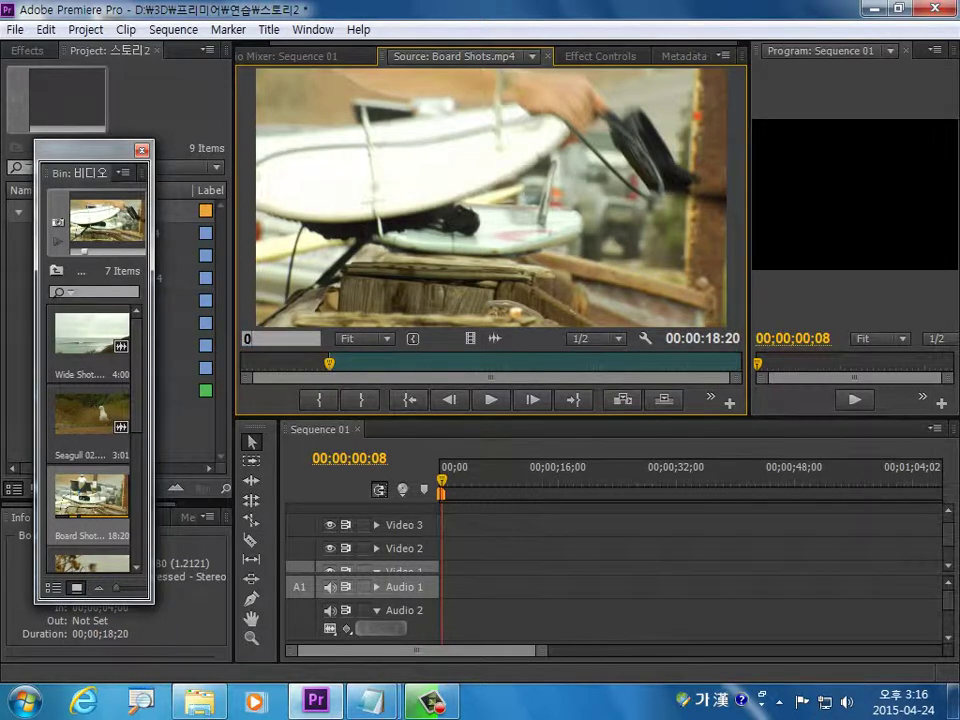
pyautogui.write('8')
pyautogui.press('Return')
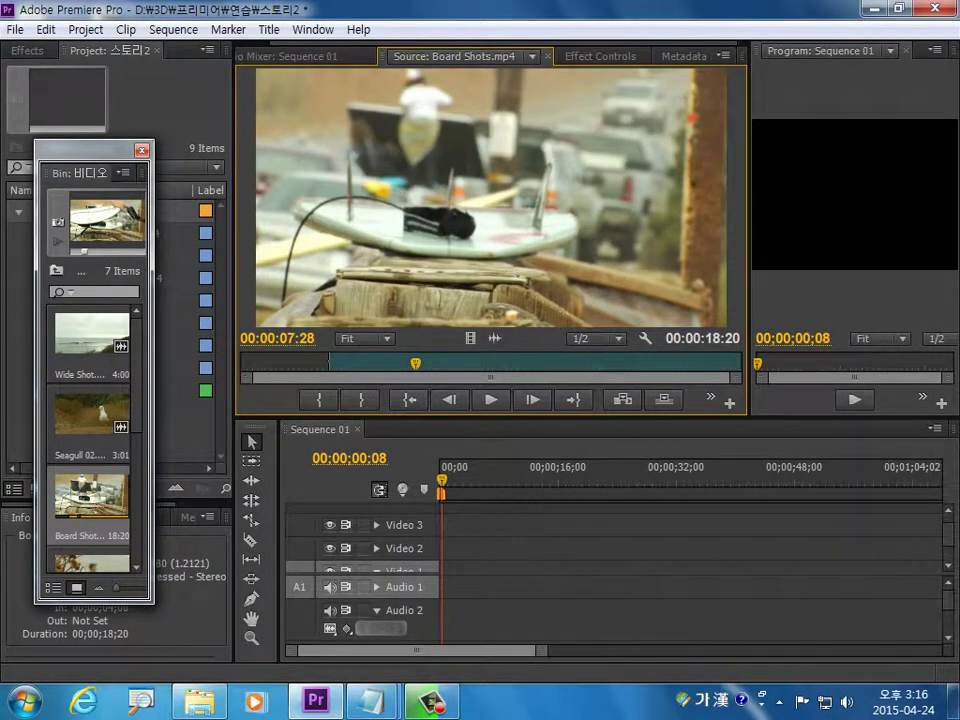
pyautogui.press('o')
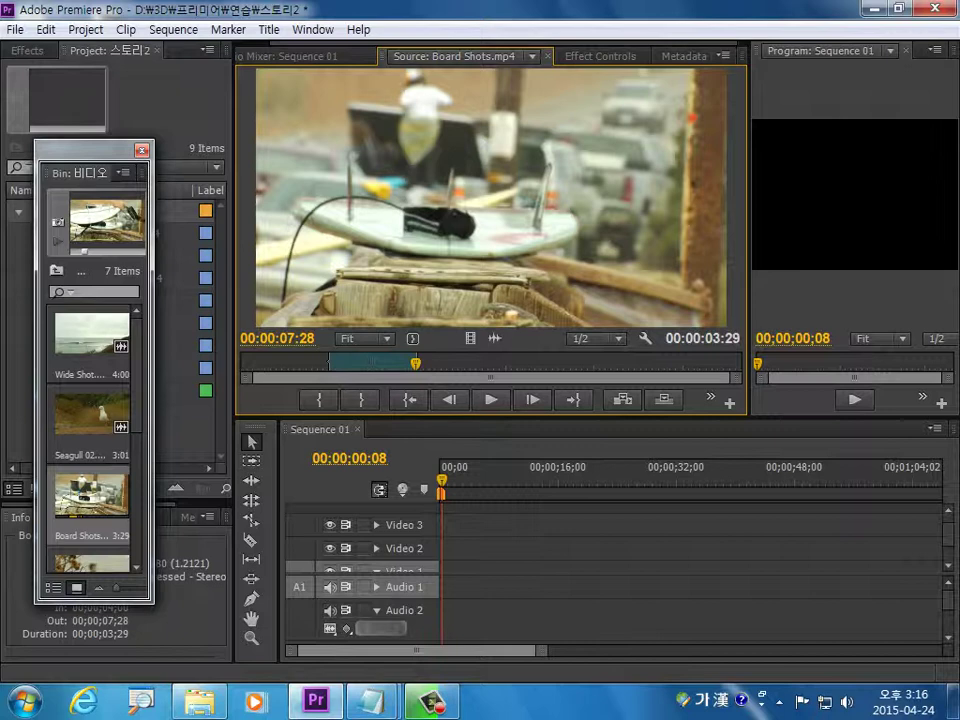
pyautogui.scroll(-2, 92, 430)
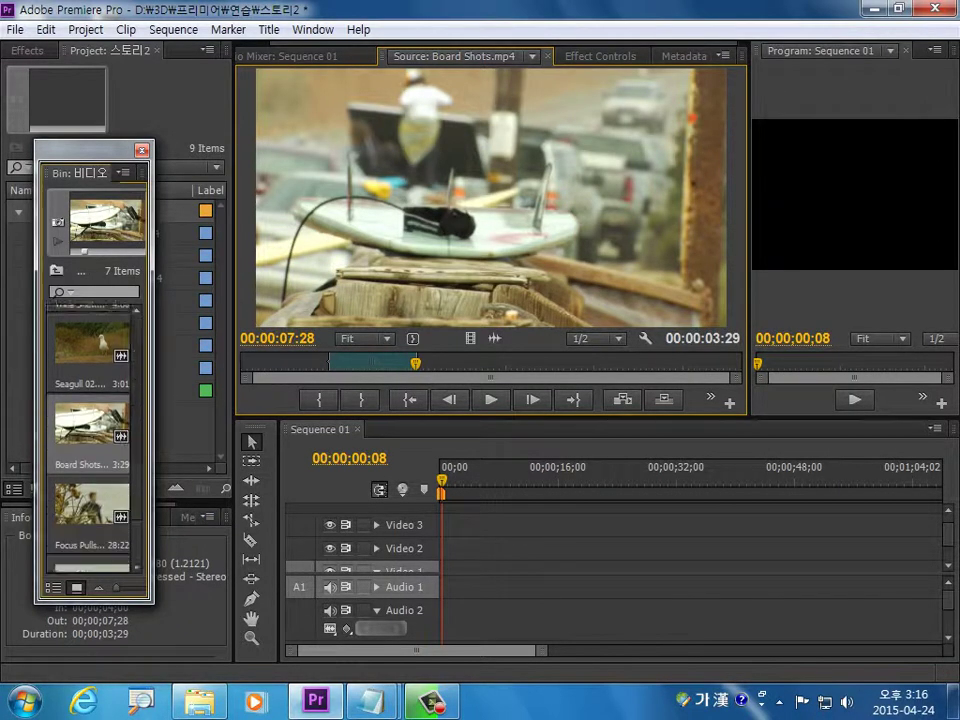
# Step: Load Focus Pulls and mark In at 00:00:02:09 and Out at 00:00:04:19
pyautogui.click(92, 445)
pyautogui.doubleClick(92, 445)
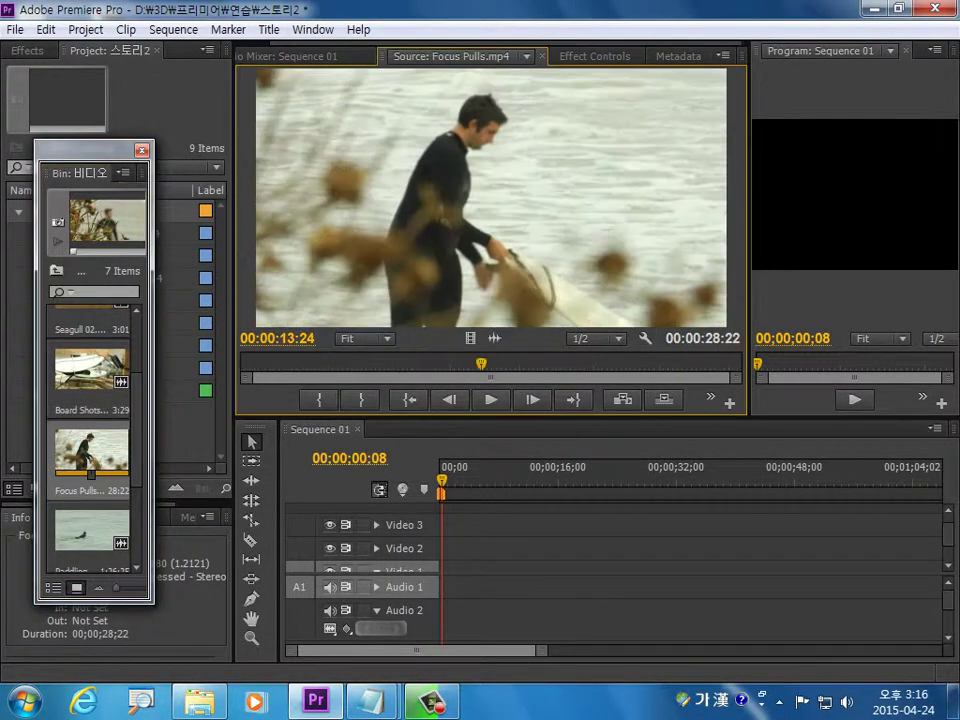
pyautogui.moveTo(481, 363)
pyautogui.mouseDown()
pyautogui.moveTo(310, 363)
pyautogui.moveTo(567, 363)
pyautogui.moveTo(265, 363)
pyautogui.moveTo(285, 363)
pyautogui.mouseUp()
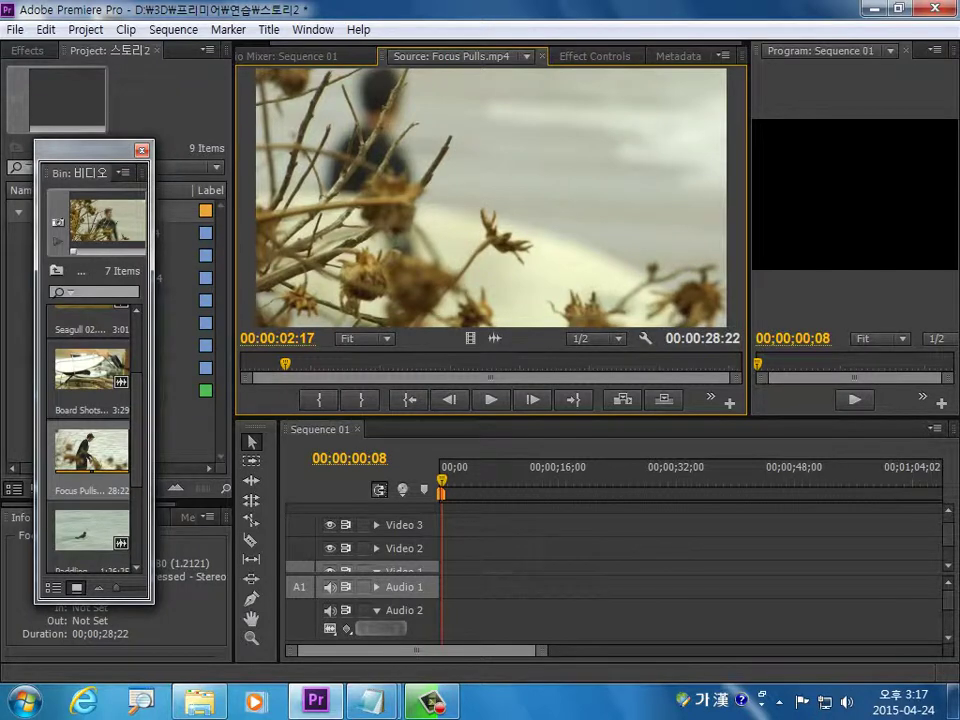
pyautogui.click(275, 338)
pyautogui.write('0')
pyautogui.write('9')
pyautogui.press('Return')
pyautogui.write('i')
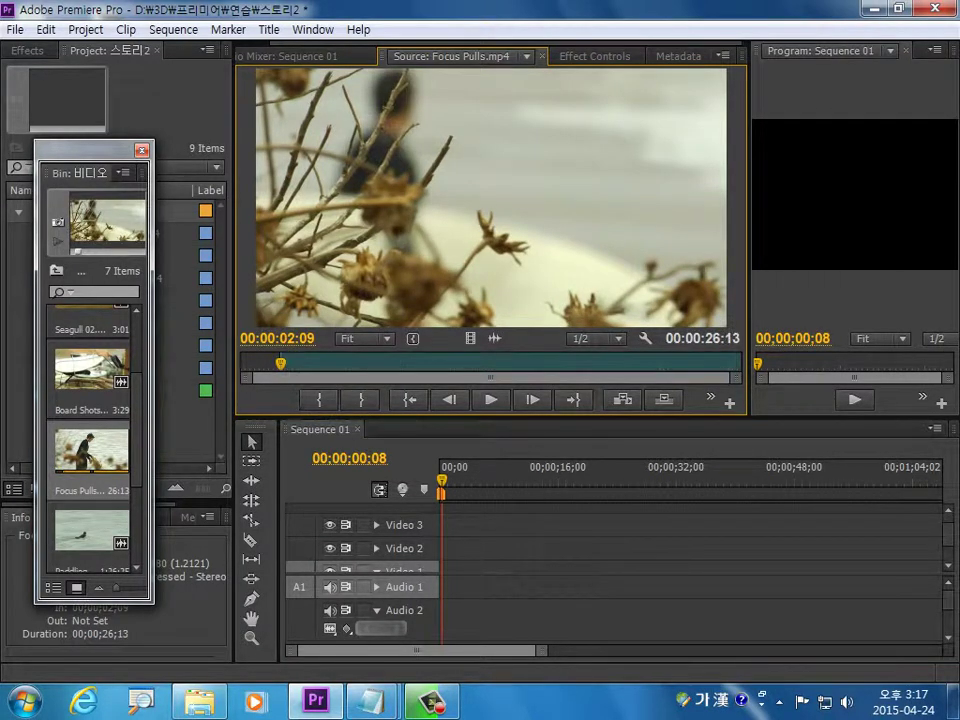
pyautogui.write('041')
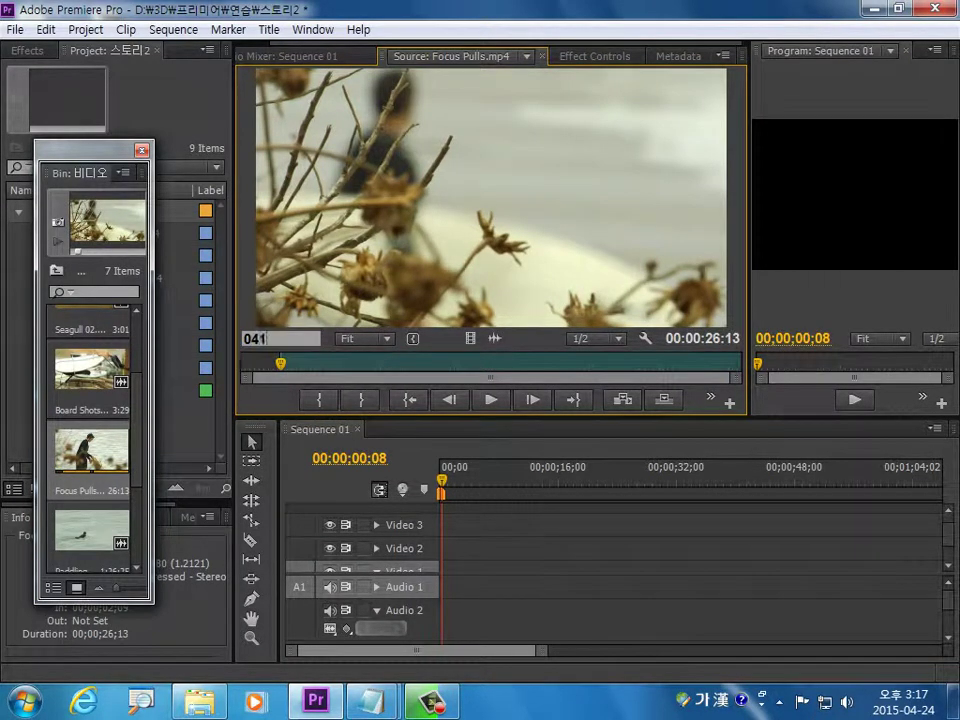
pyautogui.write('9')
pyautogui.press('Return')
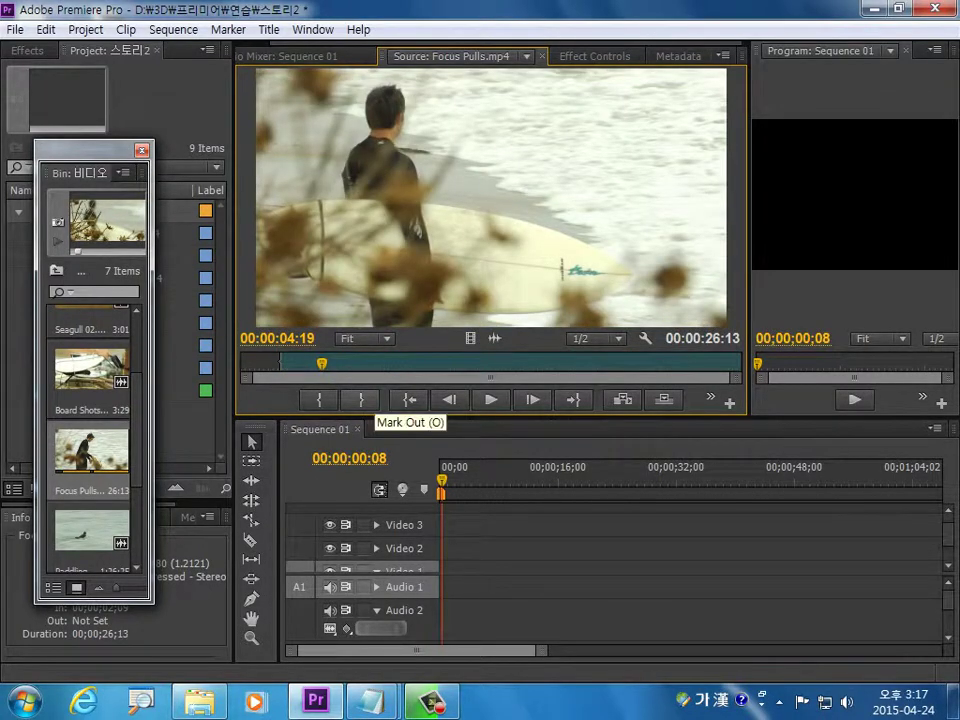
pyautogui.click(362, 400)
pyautogui.scroll(-1, 90, 440)
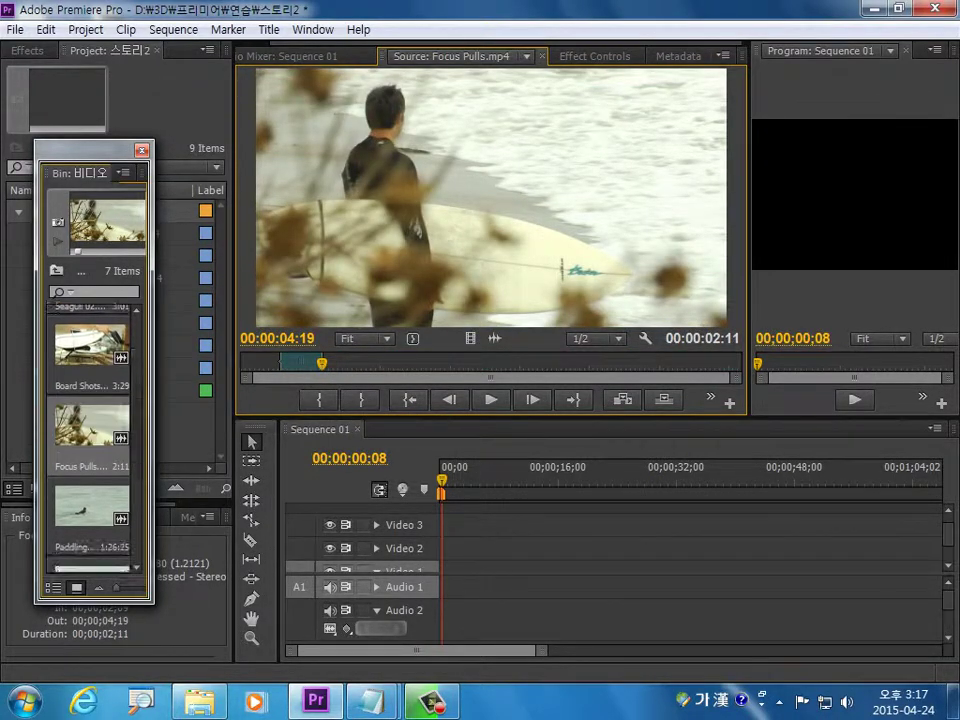
pyautogui.scroll(-1, 90, 440)
# Step: Load Paddling Out and mark its In at 00:00:06:04 and Out at 00:00:20:25
pyautogui.click(76, 450)
pyautogui.doubleClick(76, 450)
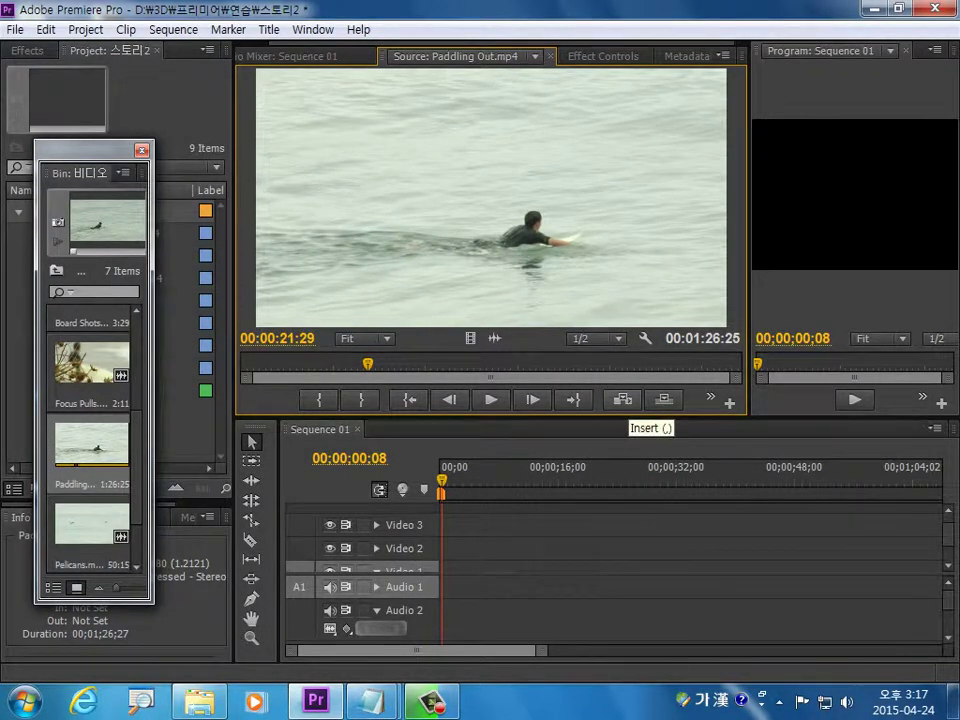
pyautogui.moveTo(368, 364); pyautogui.dragTo(416, 364)
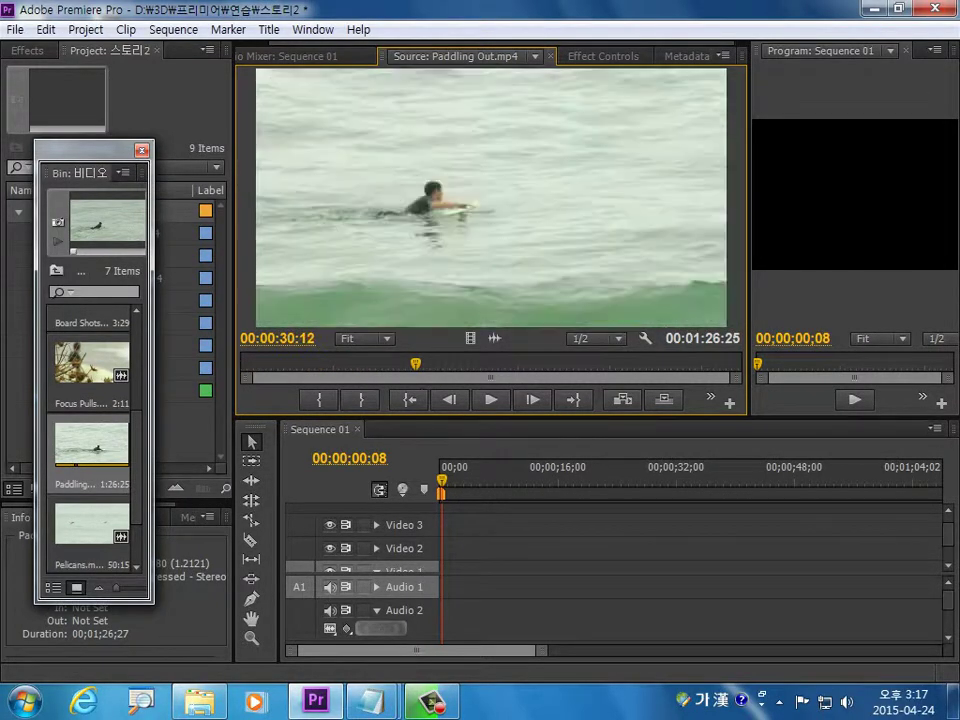
pyautogui.click(279, 338)
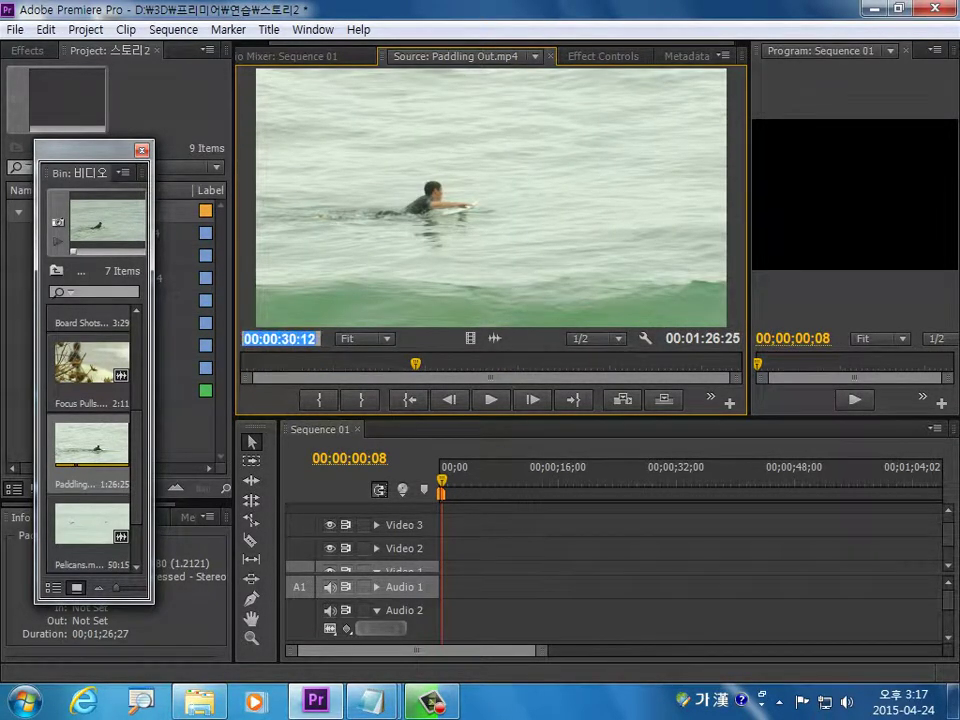
pyautogui.write('06:04')
pyautogui.press('Return')
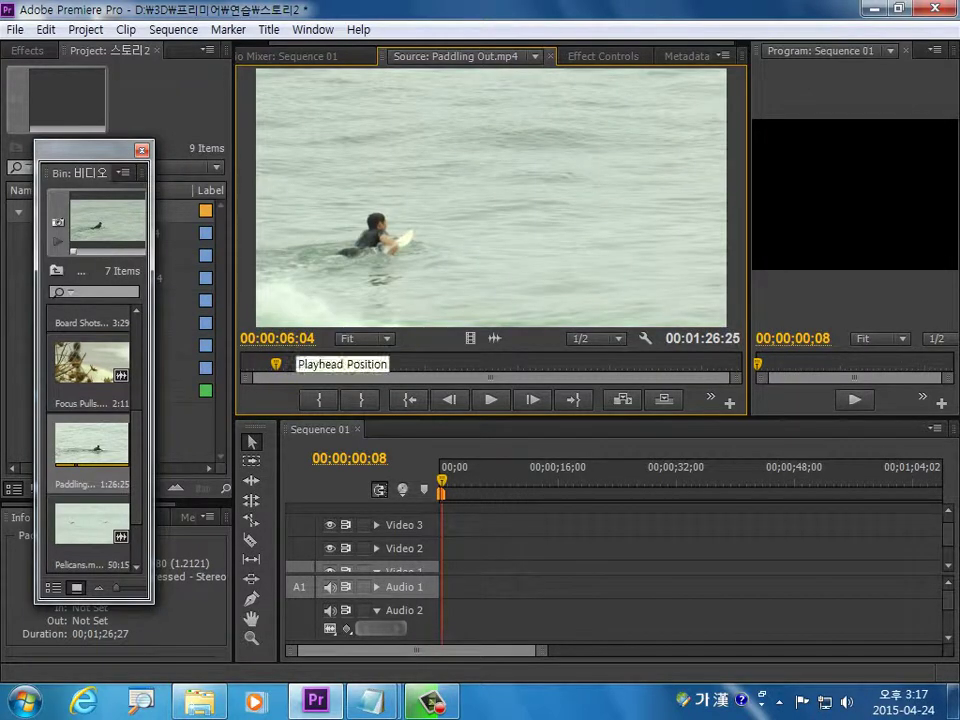
pyautogui.click(320, 399)
pyautogui.click(279, 338)
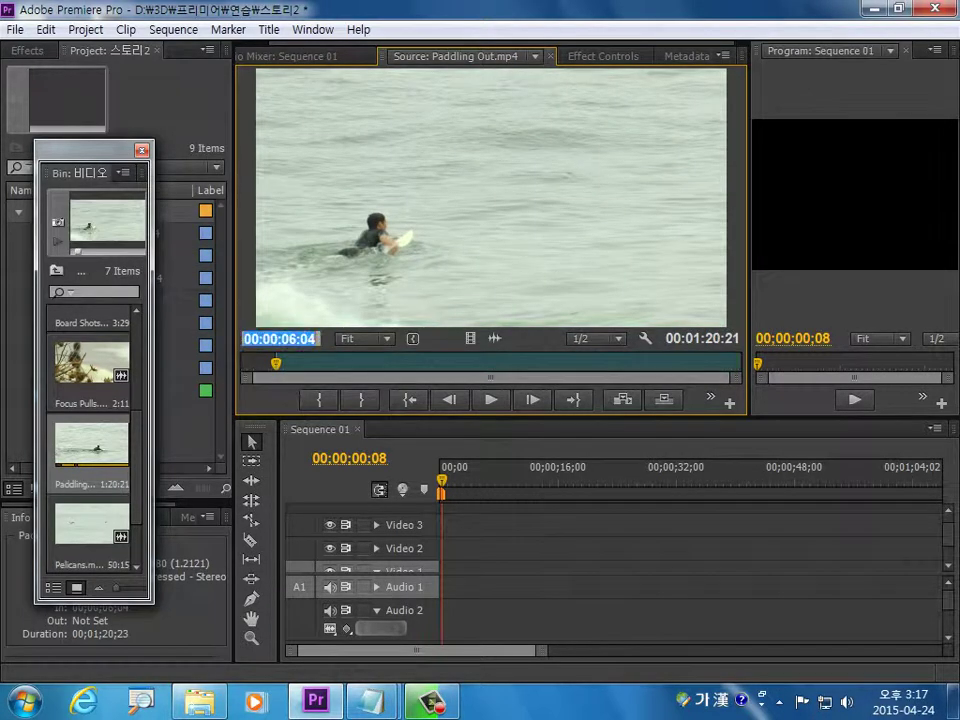
pyautogui.write('2025')
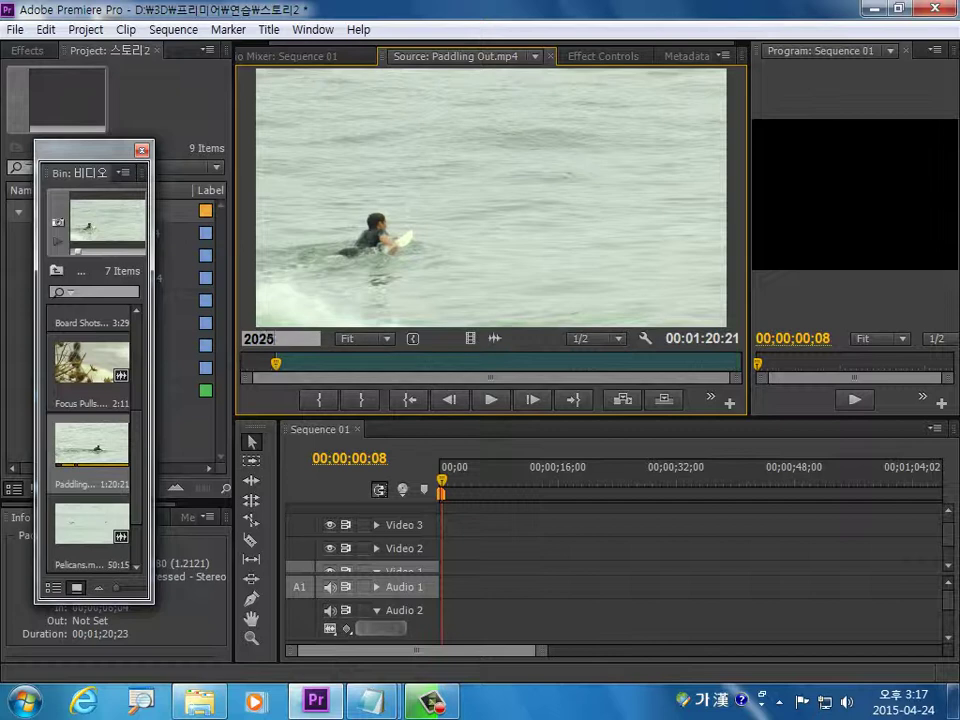
pyautogui.press('Return')
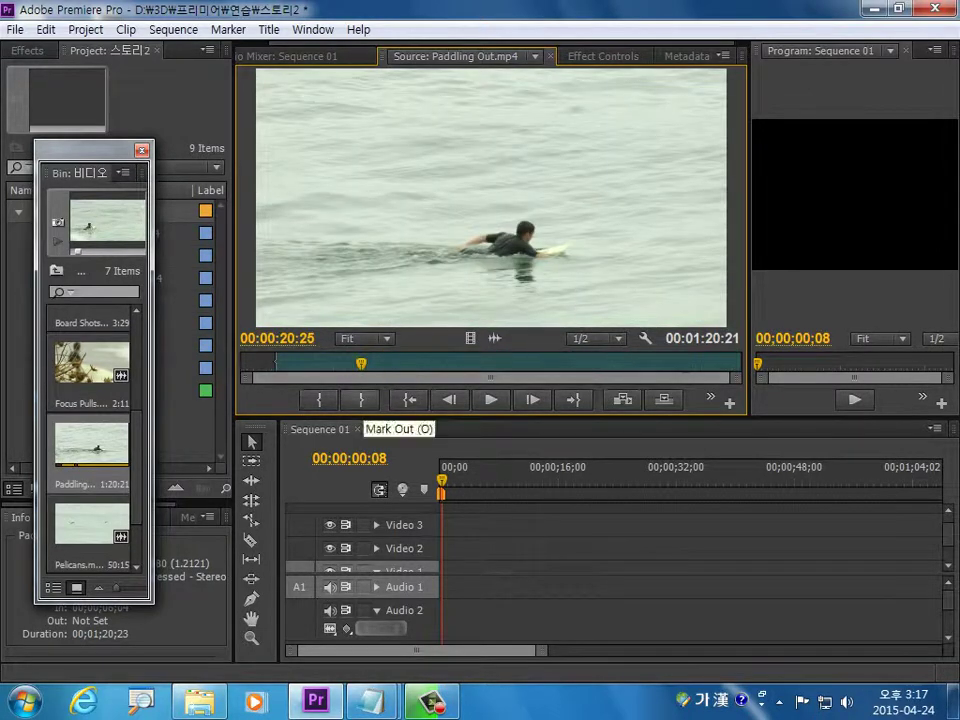
pyautogui.click(361, 399)
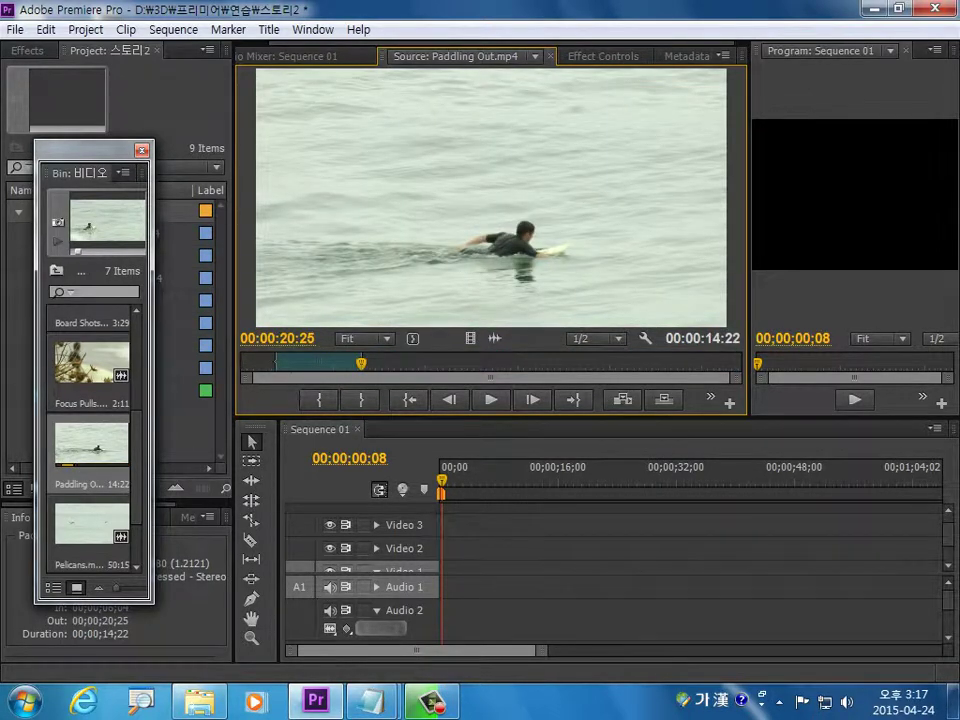
# Step: Load Pelicans and mark its source In near 00:00:04:09 and Out at 00:00:08:07
pyautogui.scroll(-1, 92, 440)
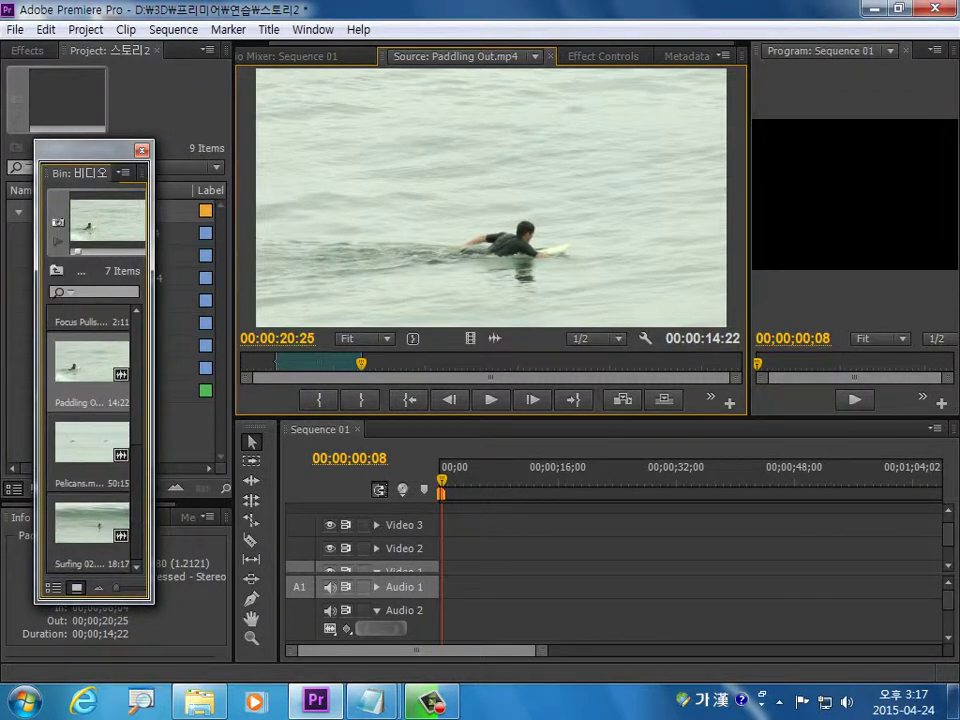
pyautogui.doubleClick(92, 440)
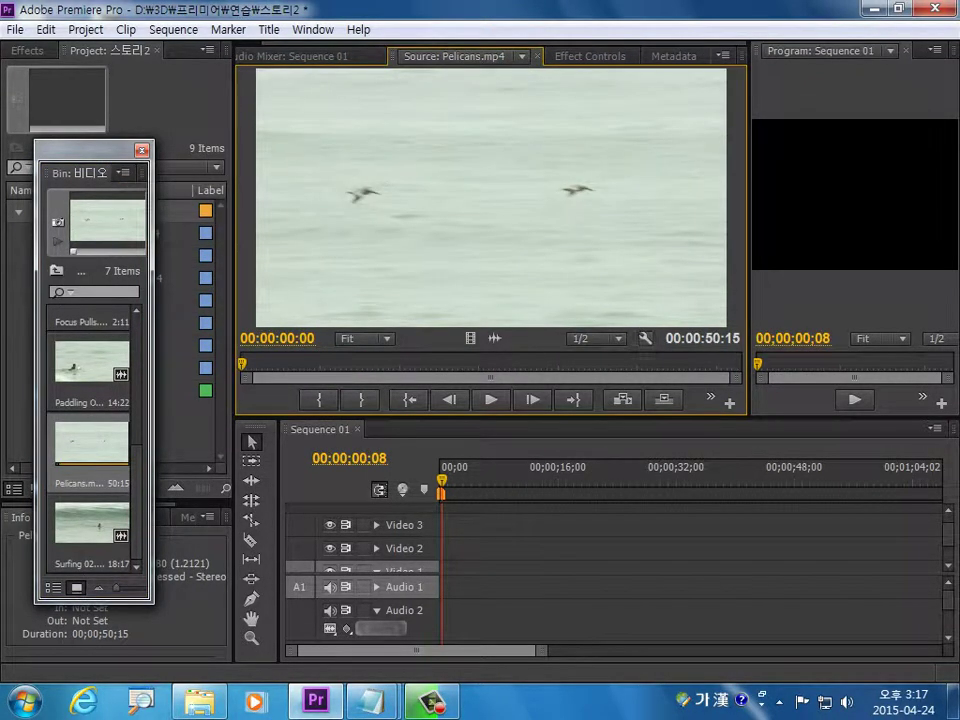
pyautogui.press('l')
pyautogui.press('l')
pyautogui.press('l')
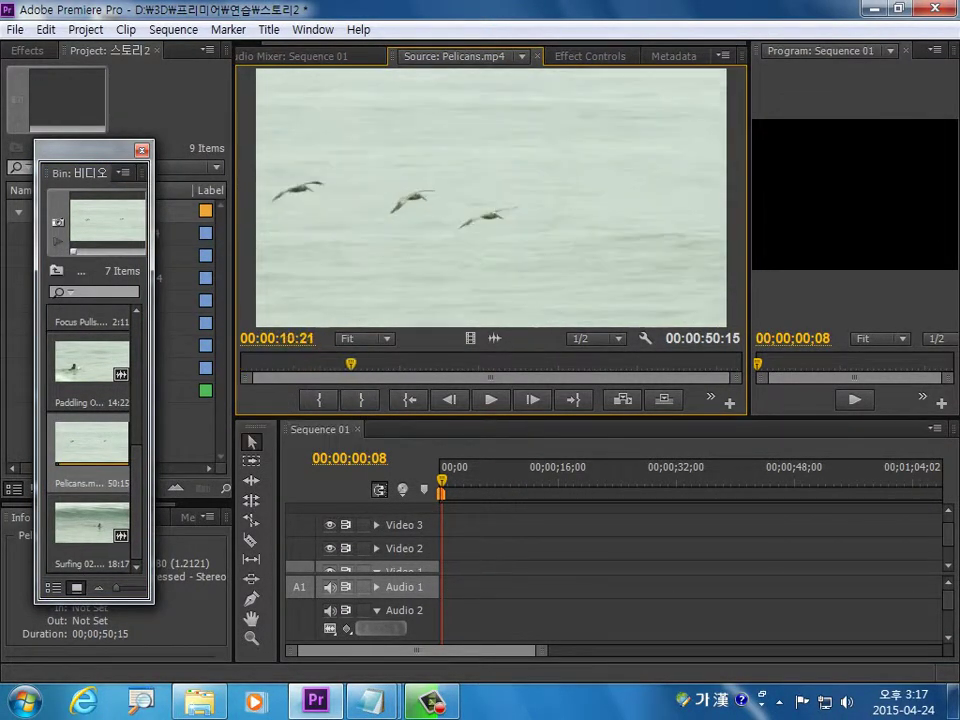
pyautogui.press('j')
pyautogui.press('j')
pyautogui.press('j')
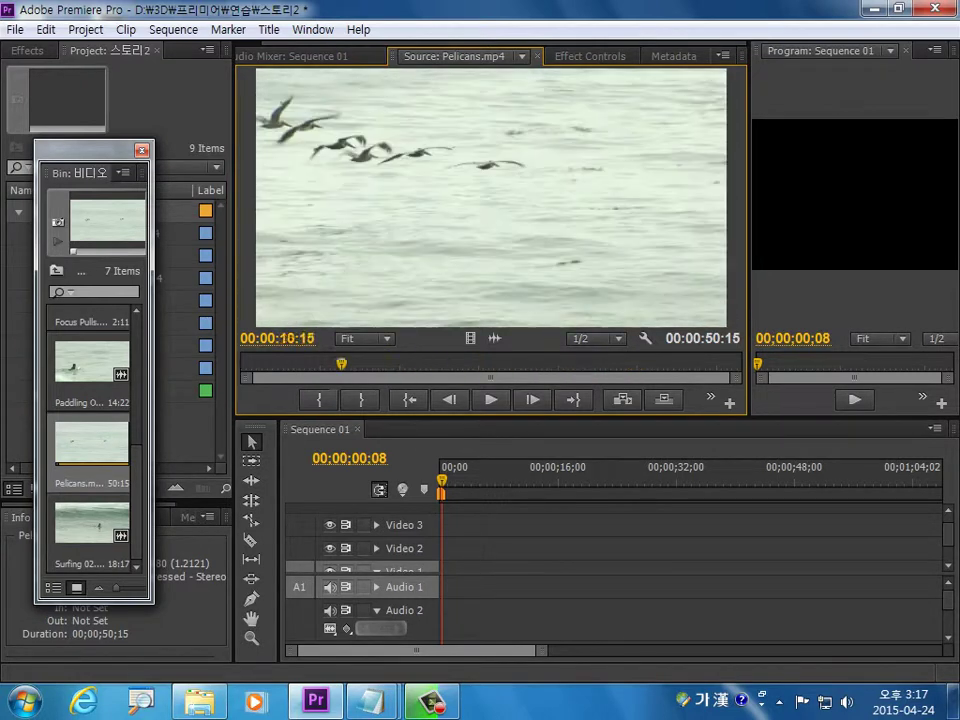
pyautogui.click(279, 338)
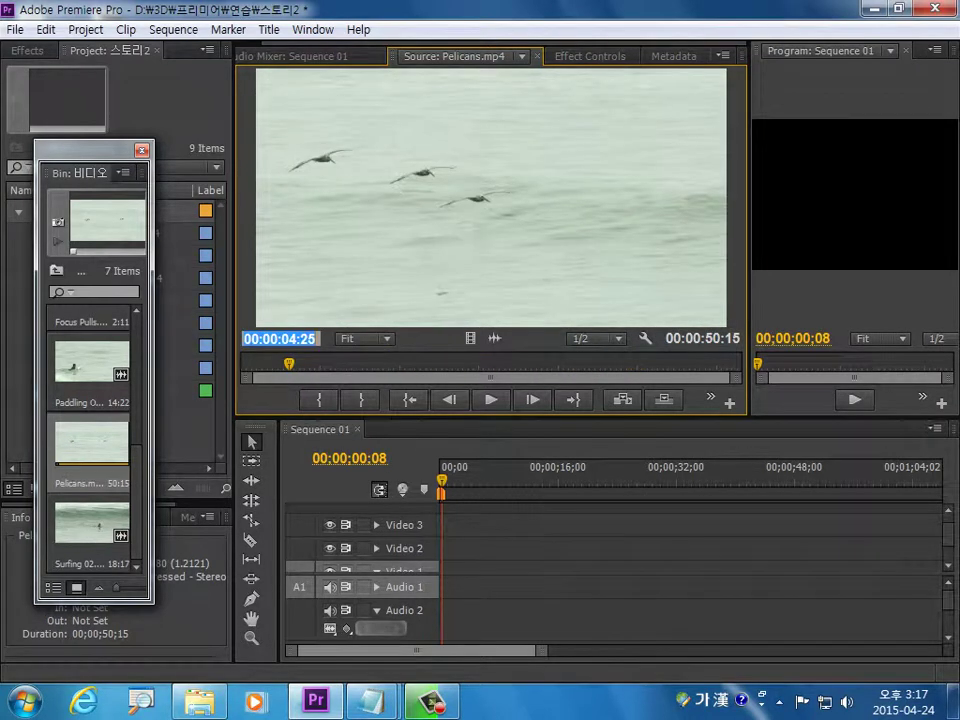
pyautogui.write('0409')
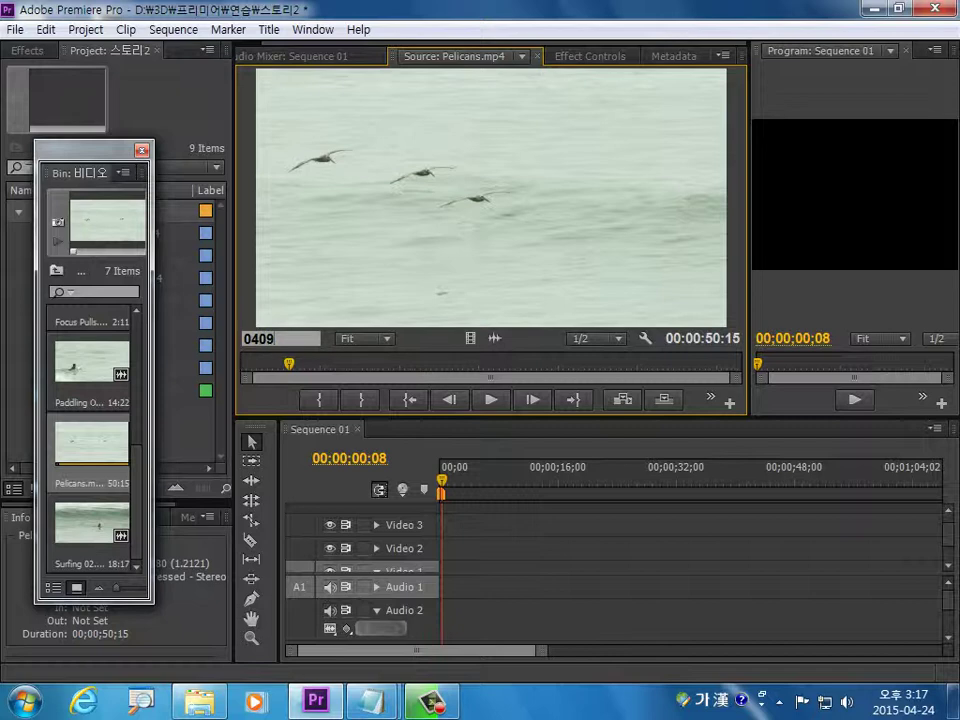
pyautogui.write('i')
pyautogui.press('Return')
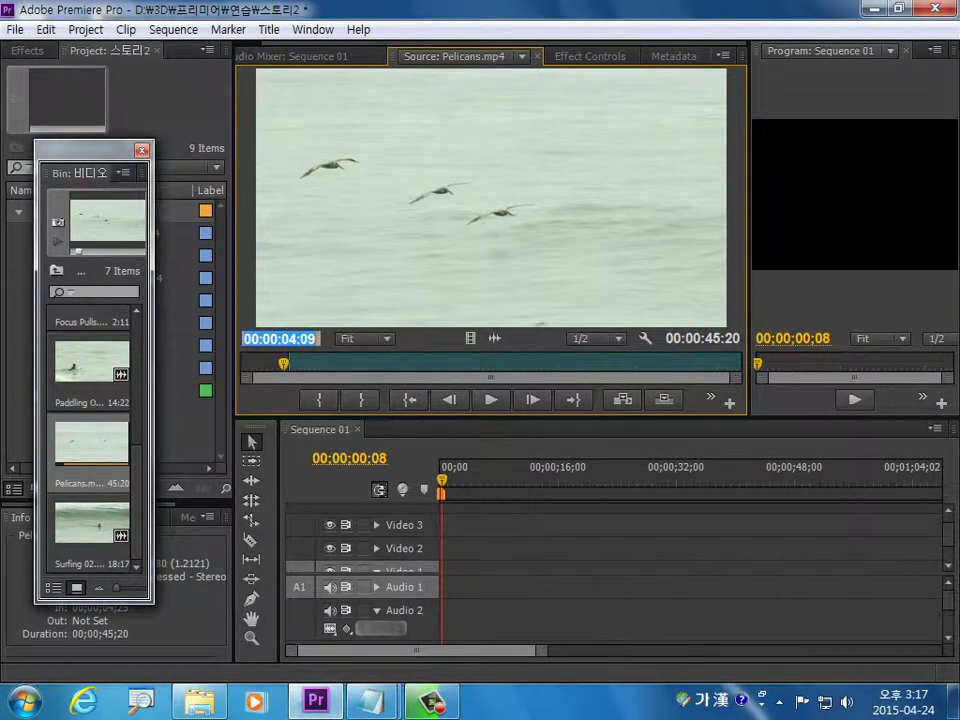
pyautogui.write('08:07')
pyautogui.press('Return')
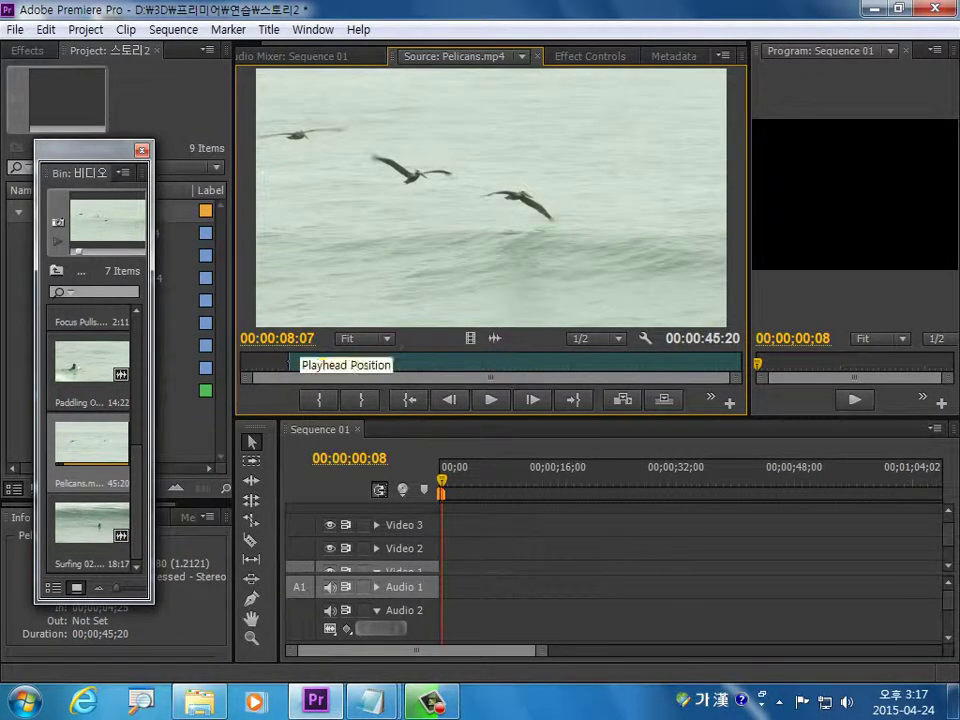
pyautogui.click(361, 399)
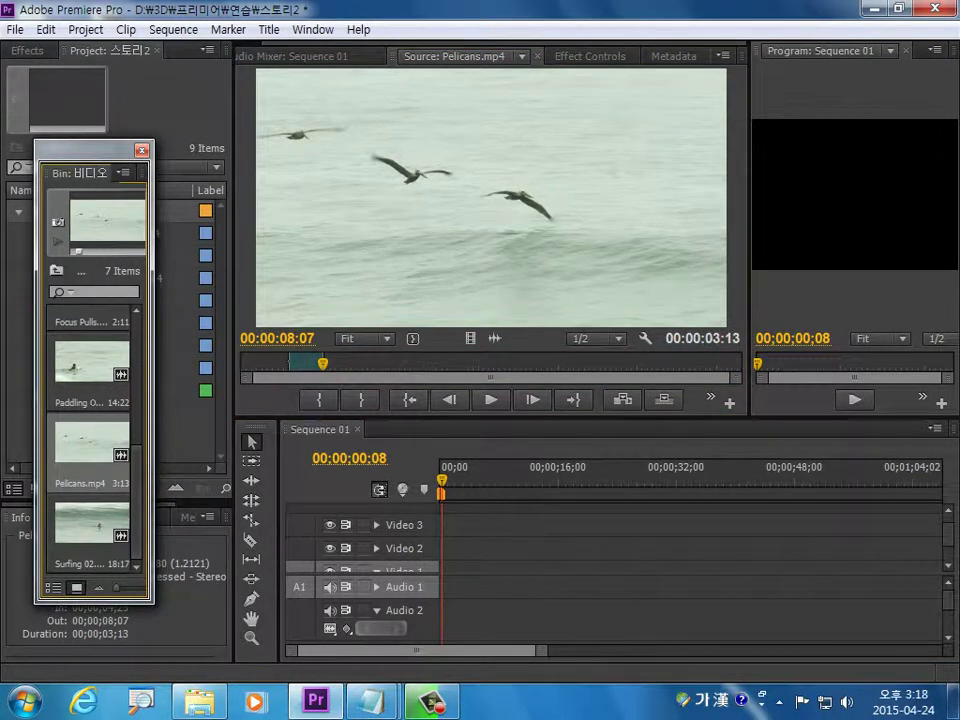
# Step: Make the bin taller and reload Pelicans.mp4 into the source viewer for preview
pyautogui.moveTo(95, 603); pyautogui.dragTo(95, 672)
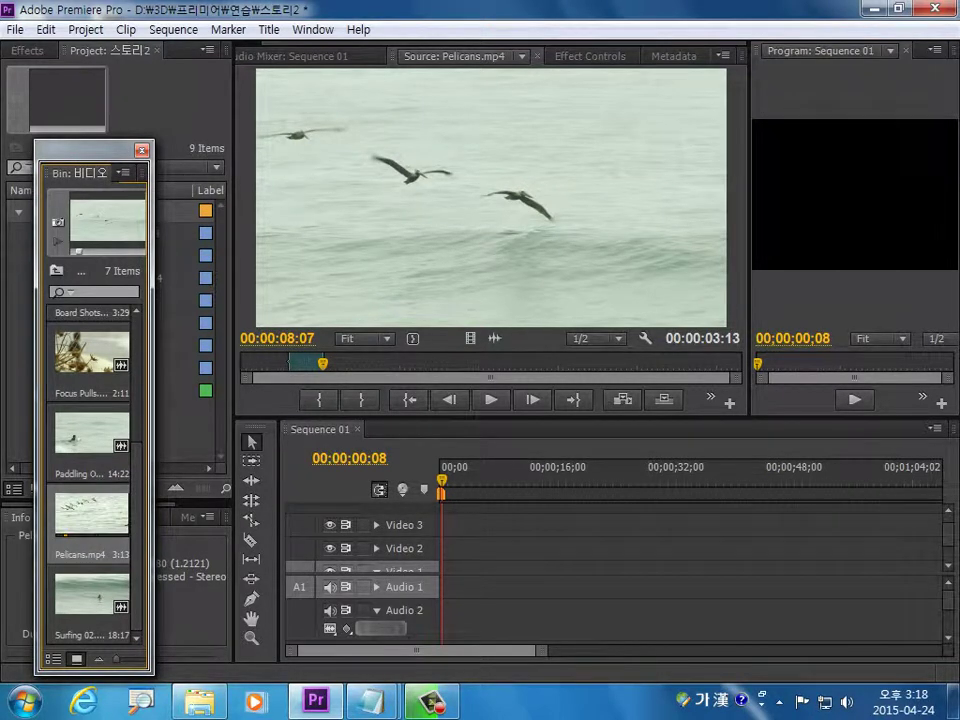
pyautogui.click(88, 595)
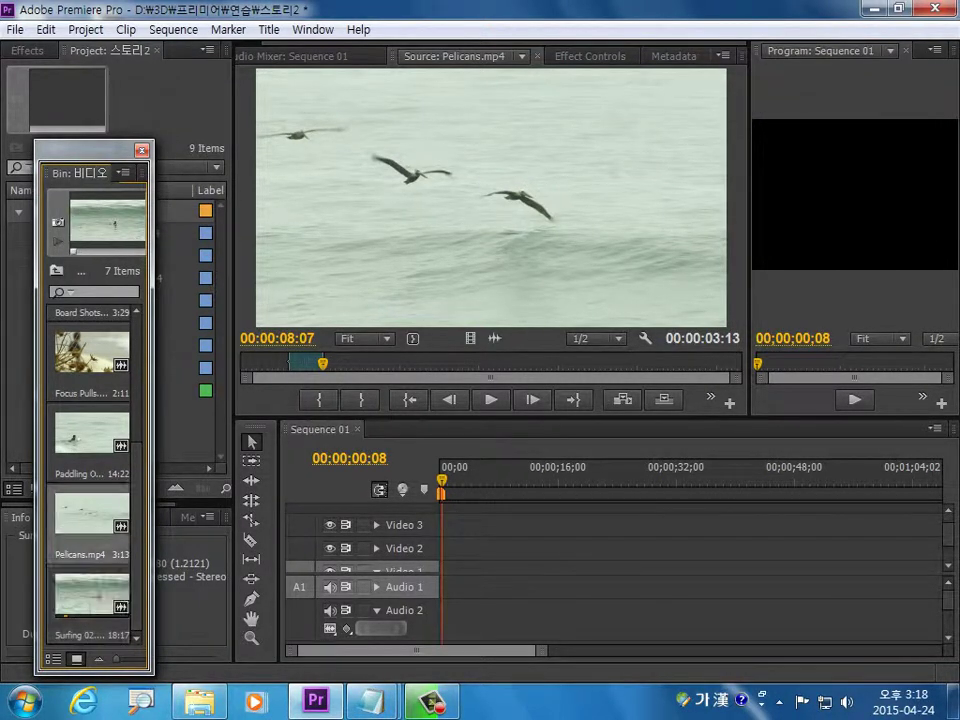
pyautogui.doubleClick(88, 520)
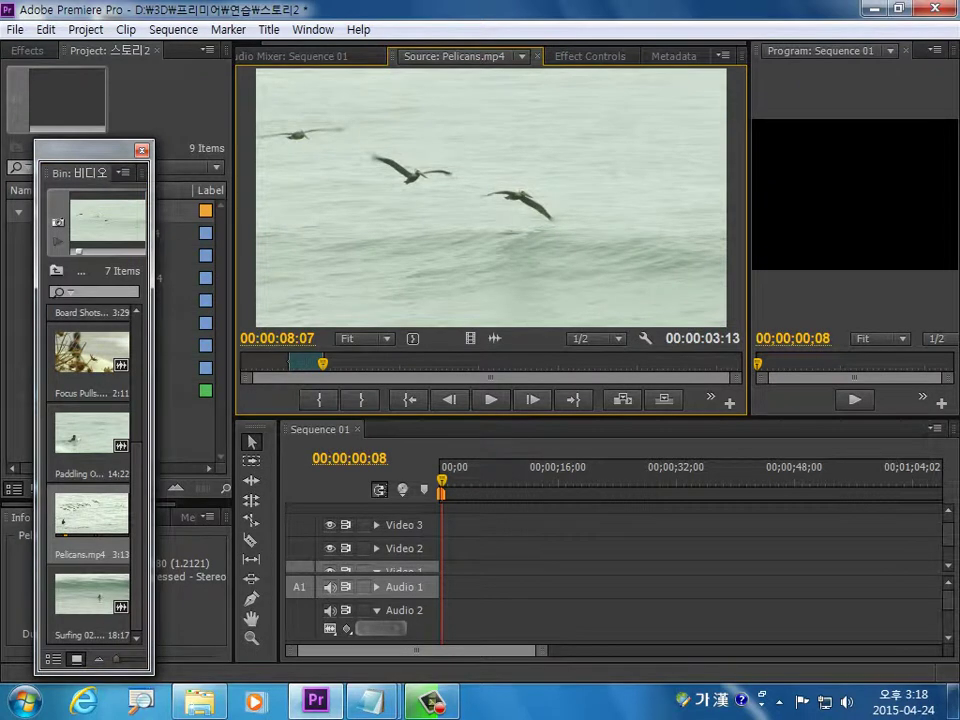
pyautogui.click(90, 435)
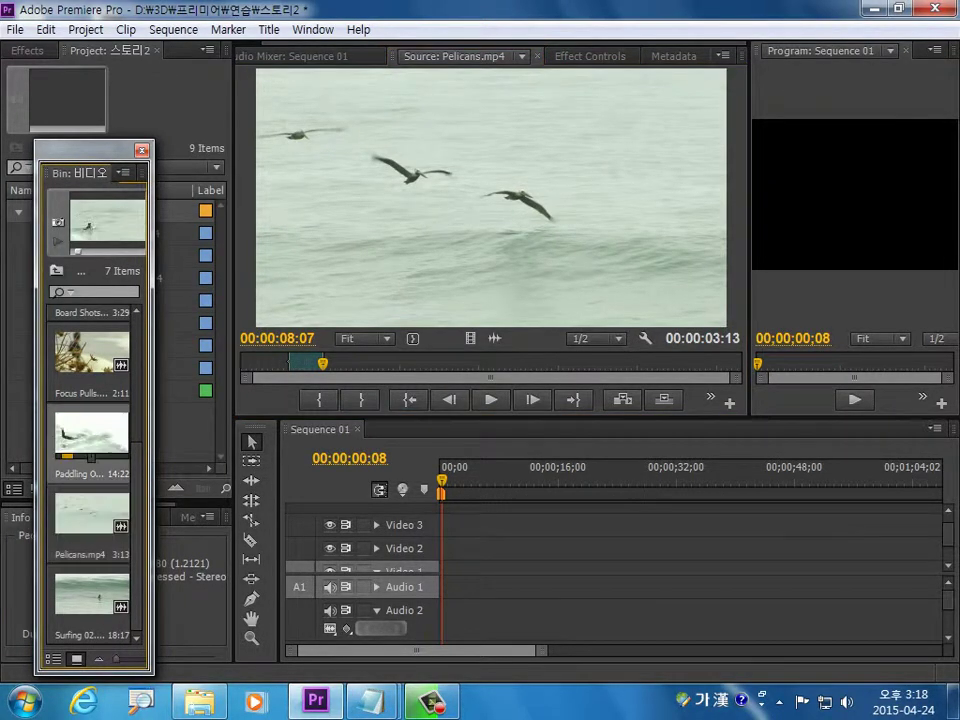
# Step: Load Surfing 02.mp4 and mark In at 00:00:01:07 and Out at 00:00:06:28
pyautogui.doubleClick(91, 595)
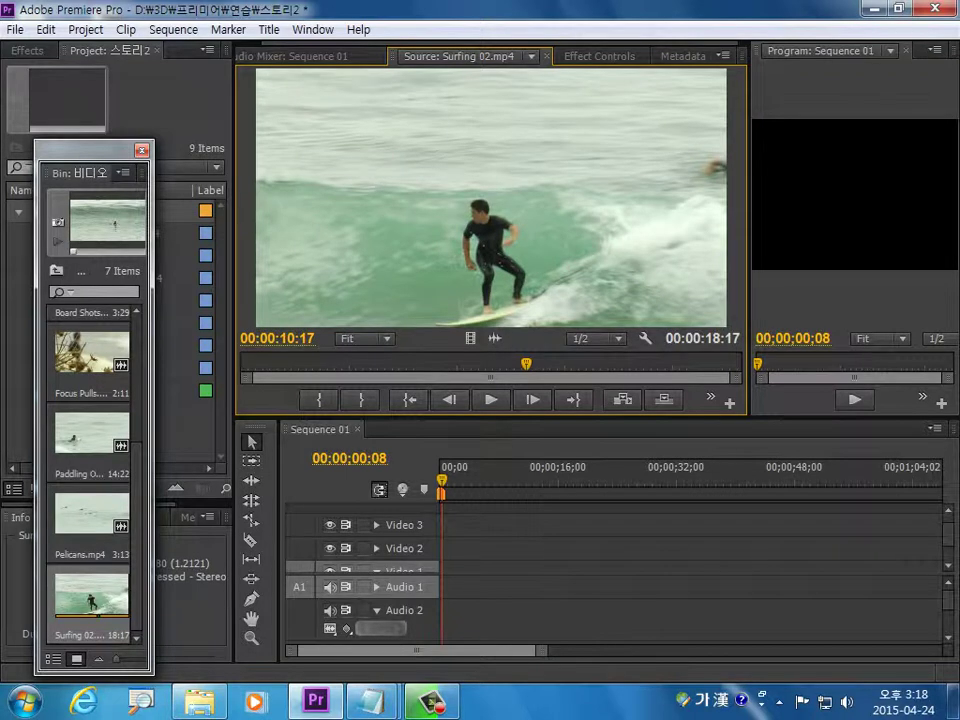
pyautogui.click(280, 339)
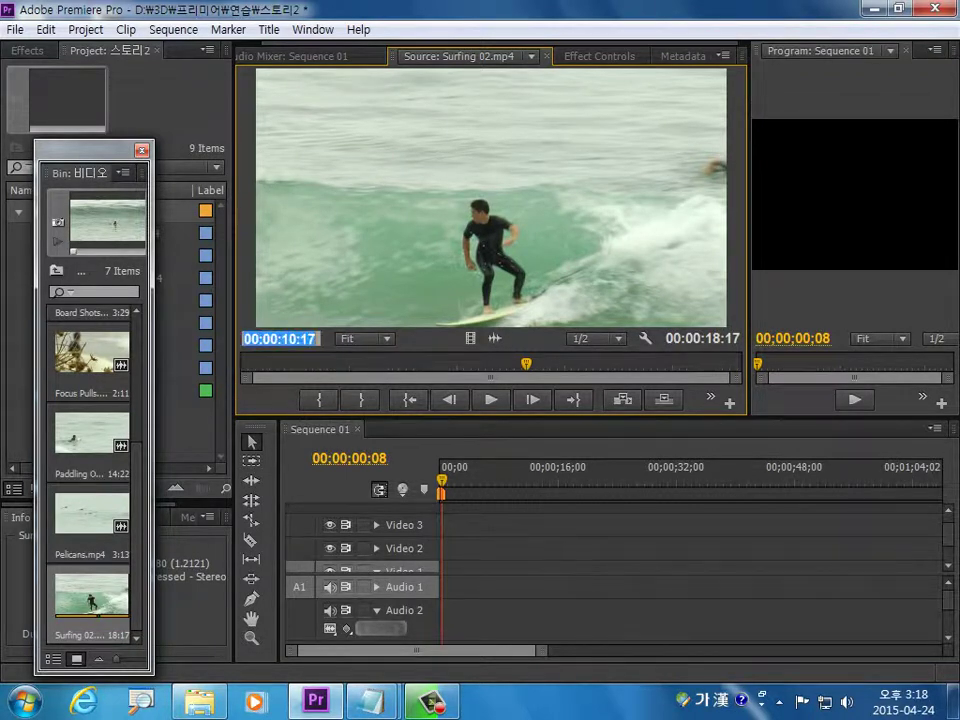
pyautogui.write('0107')
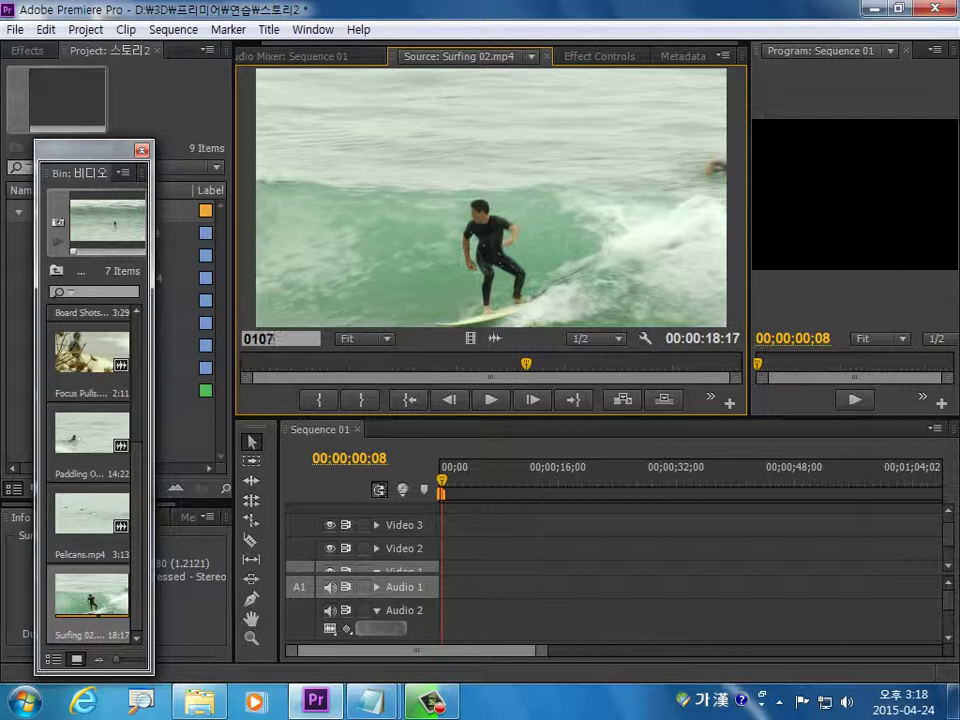
pyautogui.press('Return')
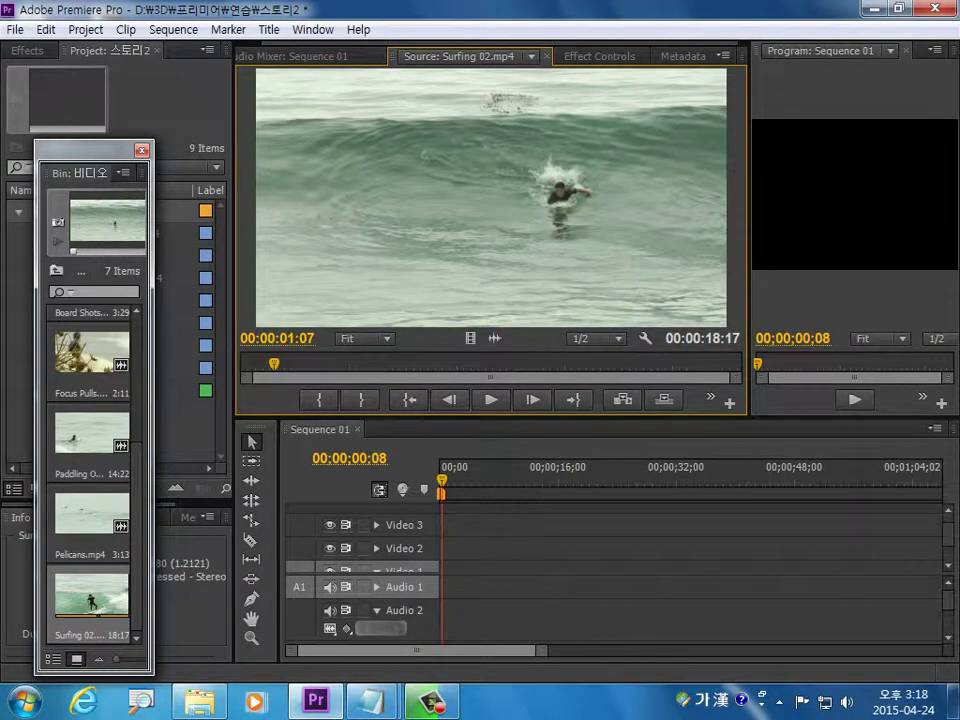
pyautogui.press('i')
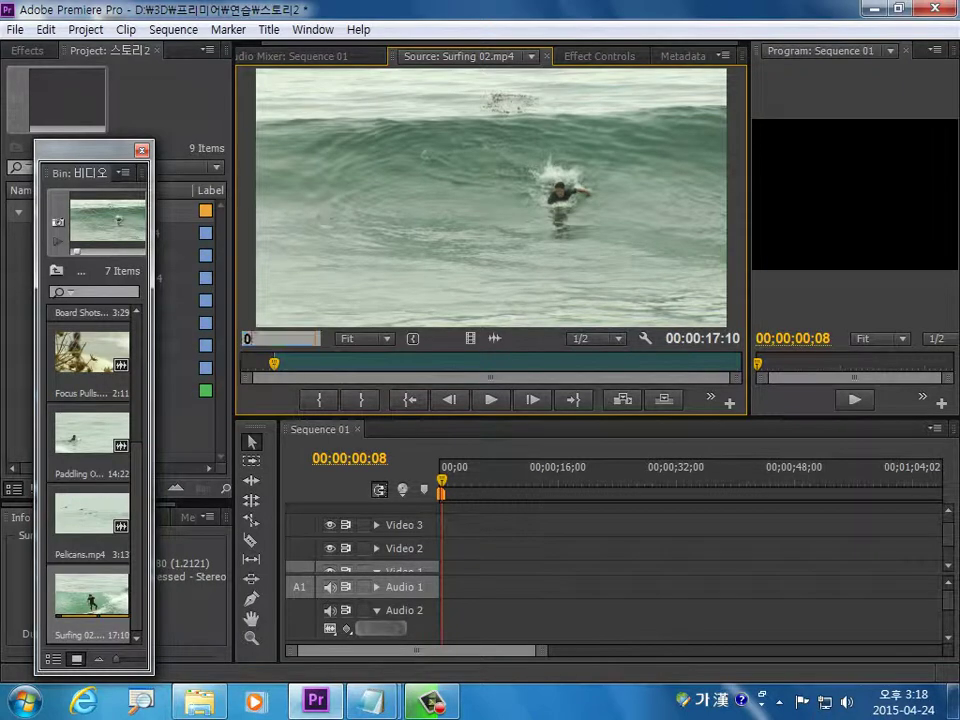
pyautogui.write('628')
pyautogui.press('Return')
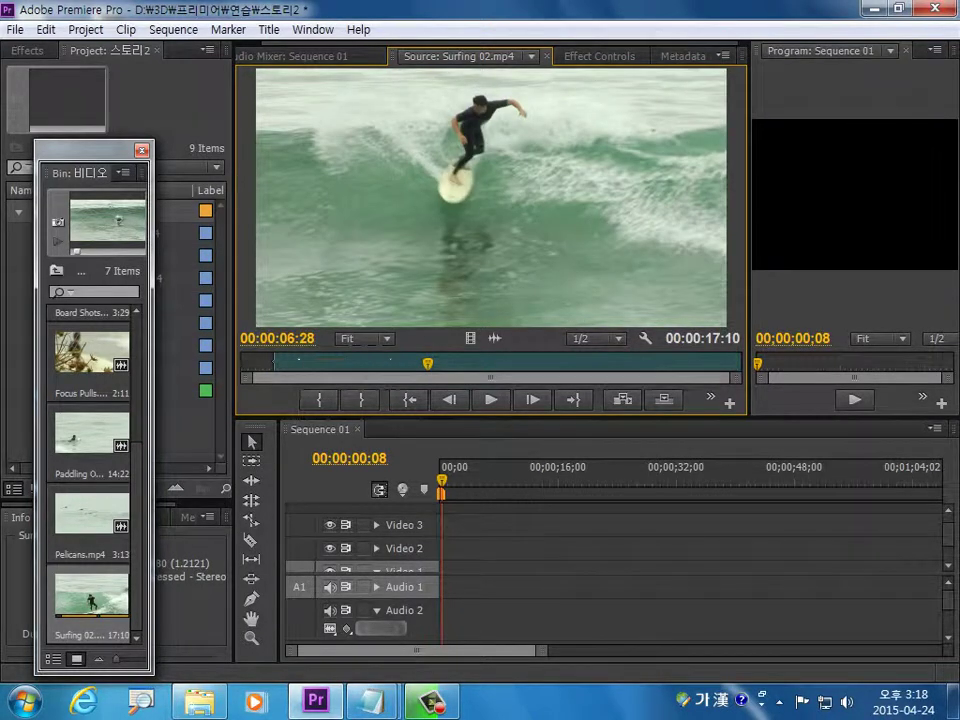
pyautogui.press('o')
# Step: Shuttle through the trimmed Surfing 02 clip to review its marked range
pyautogui.press('j')
pyautogui.press('j')
pyautogui.press('j')
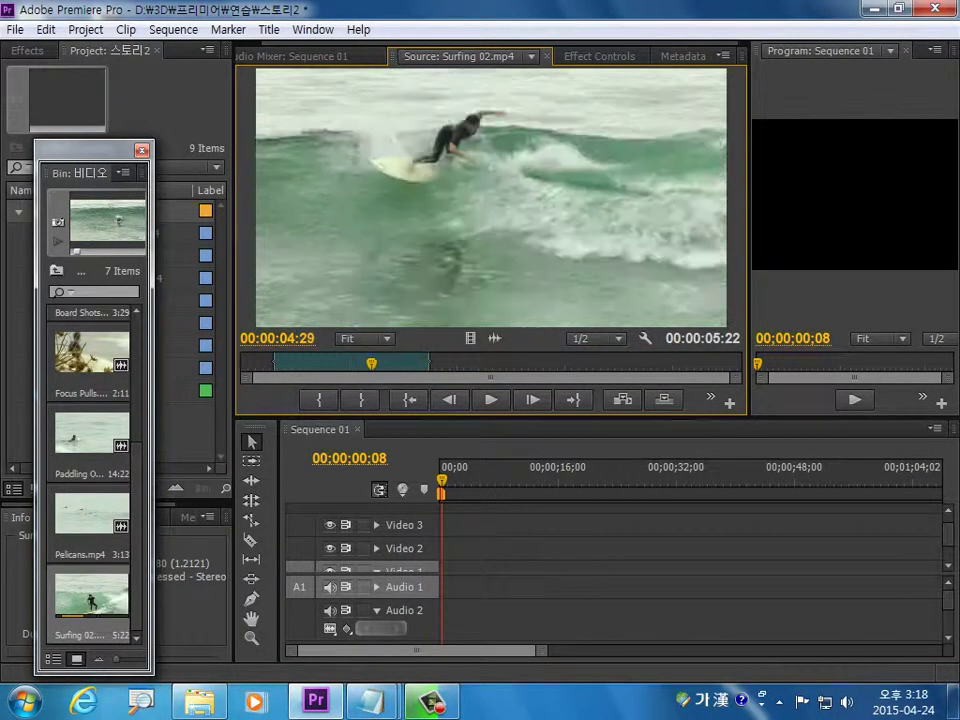
pyautogui.press('l')
pyautogui.press('l')
pyautogui.press('l')
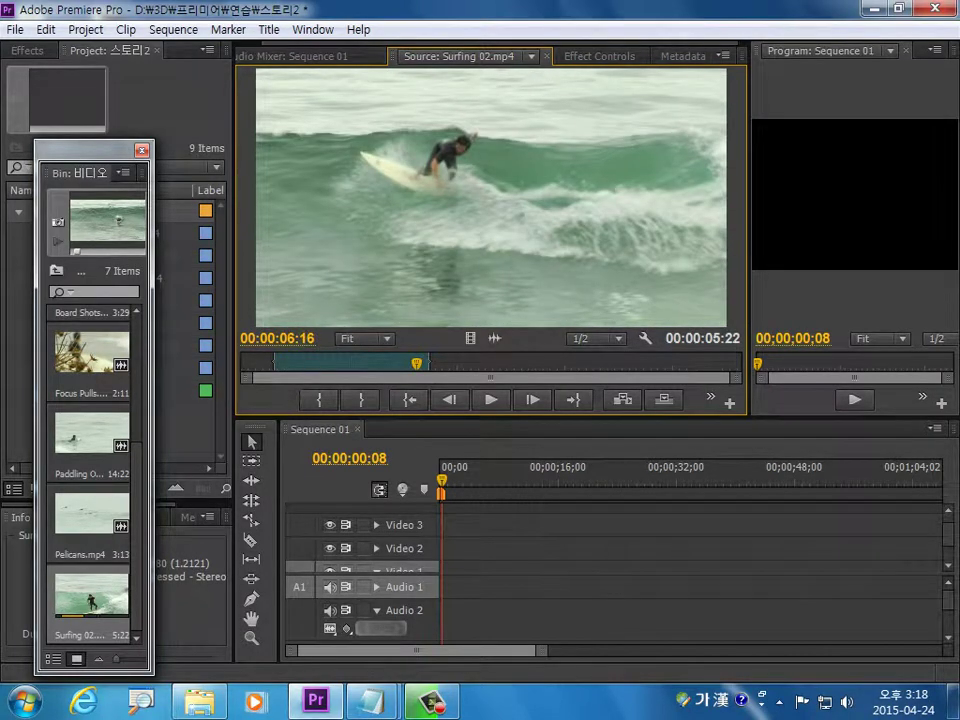
pyautogui.press('j')
pyautogui.press('j')
pyautogui.press('k')
pyautogui.scroll(2, 92, 470)
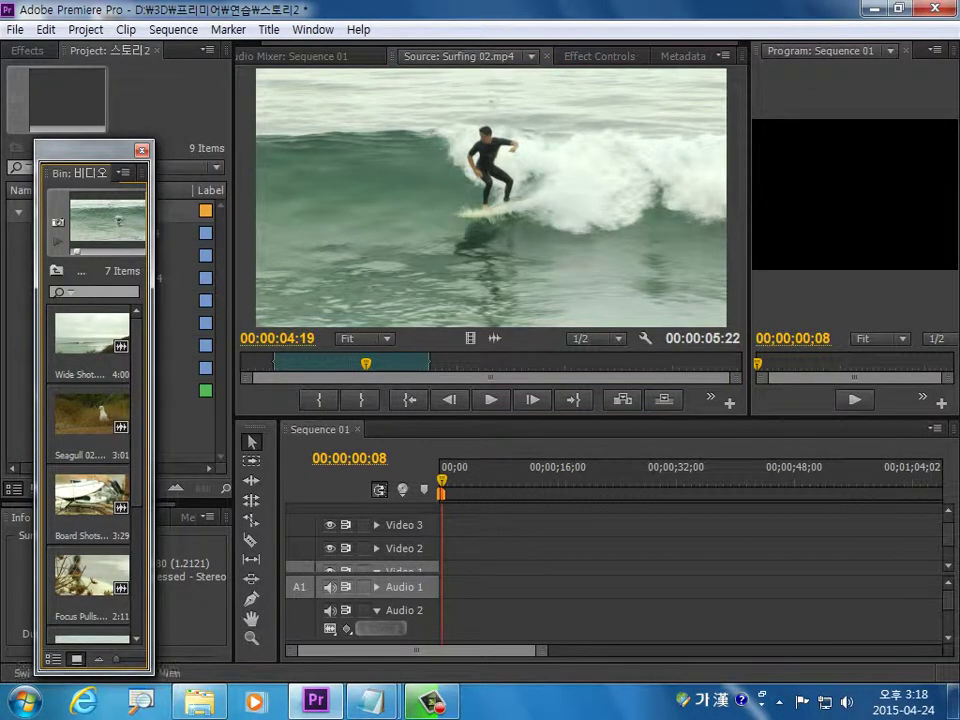
# Step: Select all seven bin clips and automate them to Sequence 01 with a 30-frame clip overlap
pyautogui.moveTo(152, 400); pyautogui.dragTo(790, 400)
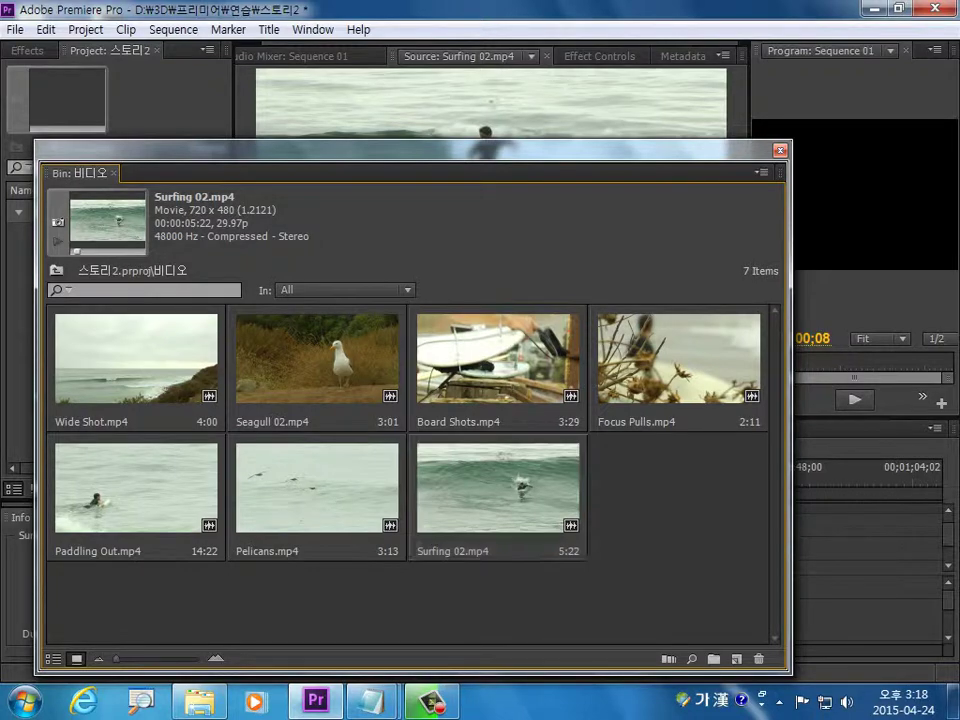
pyautogui.moveTo(733, 525); pyautogui.dragTo(86, 354)
pyautogui.moveTo(300, 150); pyautogui.dragTo(314, 63)
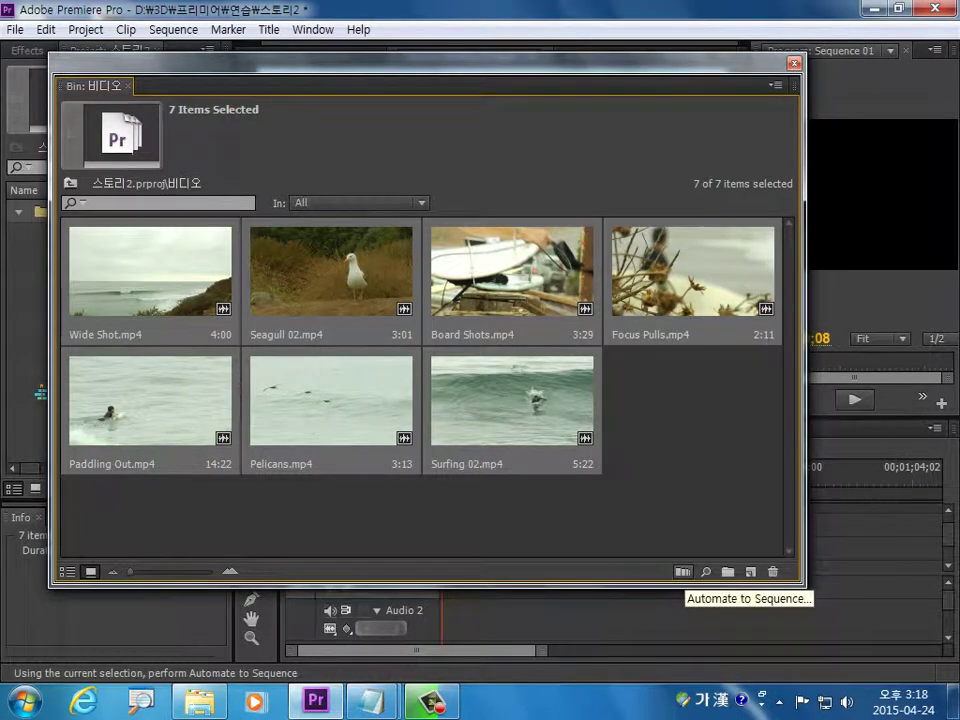
pyautogui.click(683, 572)
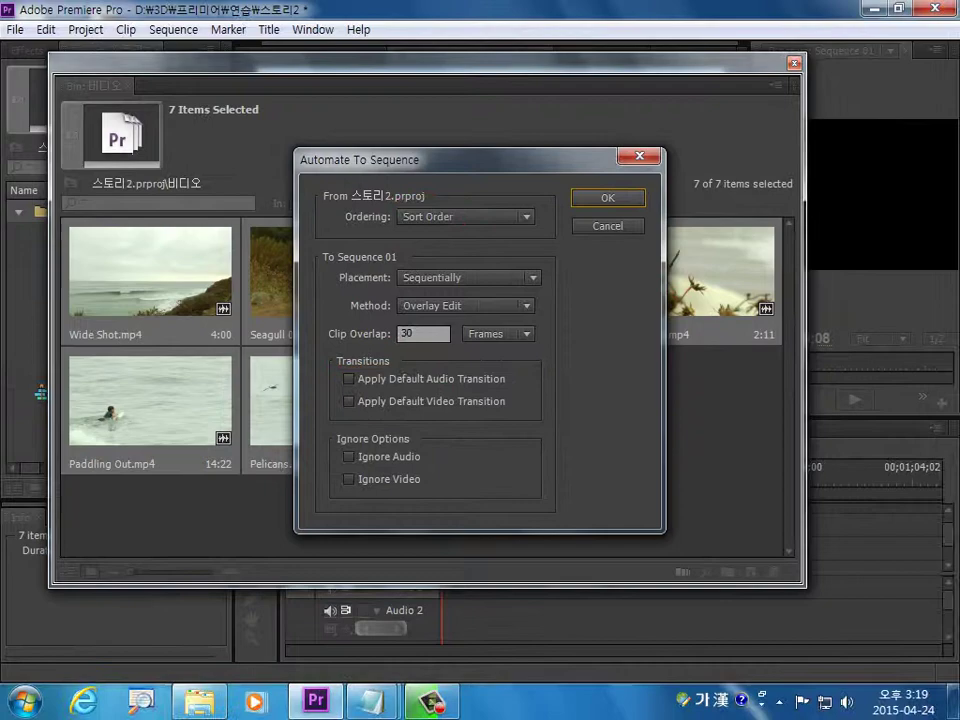
pyautogui.click(606, 197)
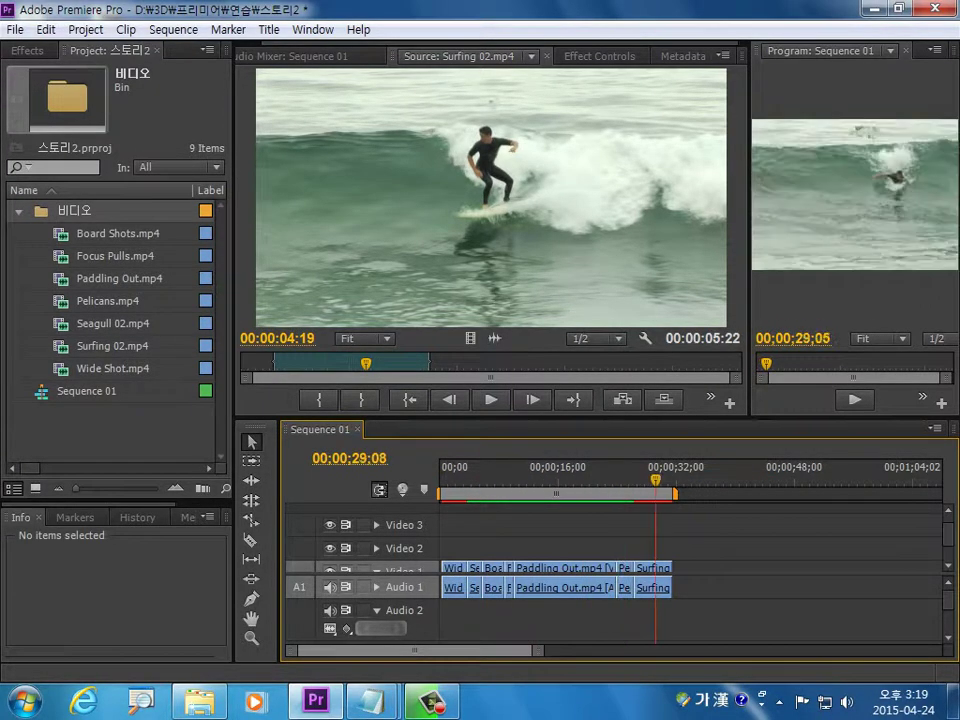
# Step: Drag all 14 timeline clips 8 frames left so Sequence 01 starts at 00;00;00;00
pyautogui.moveTo(659, 480); pyautogui.dragTo(561, 480)
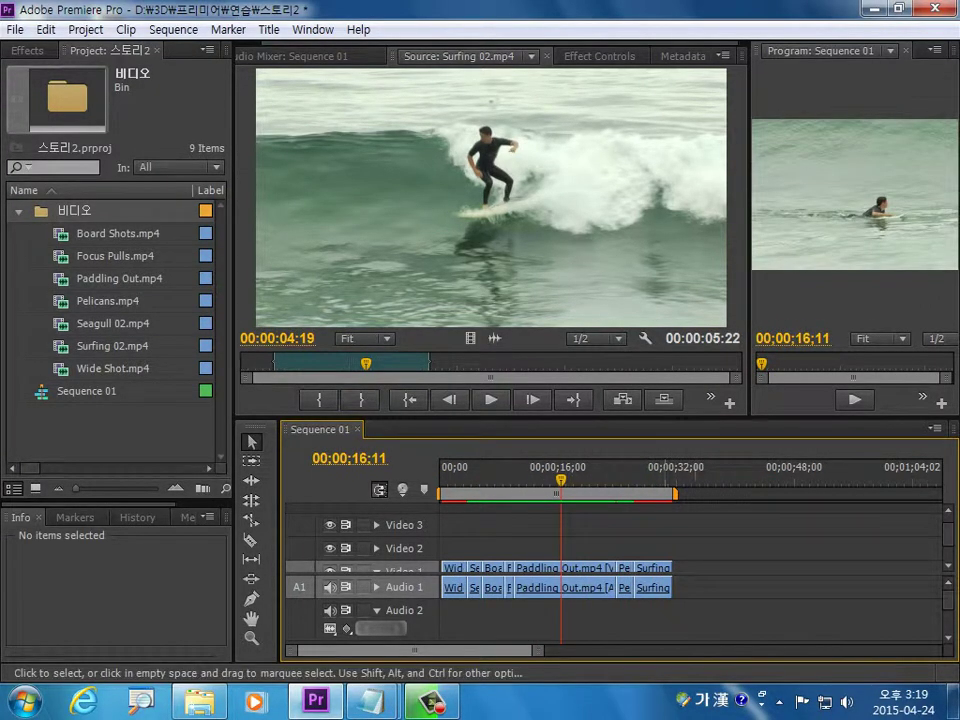
pyautogui.press('=')
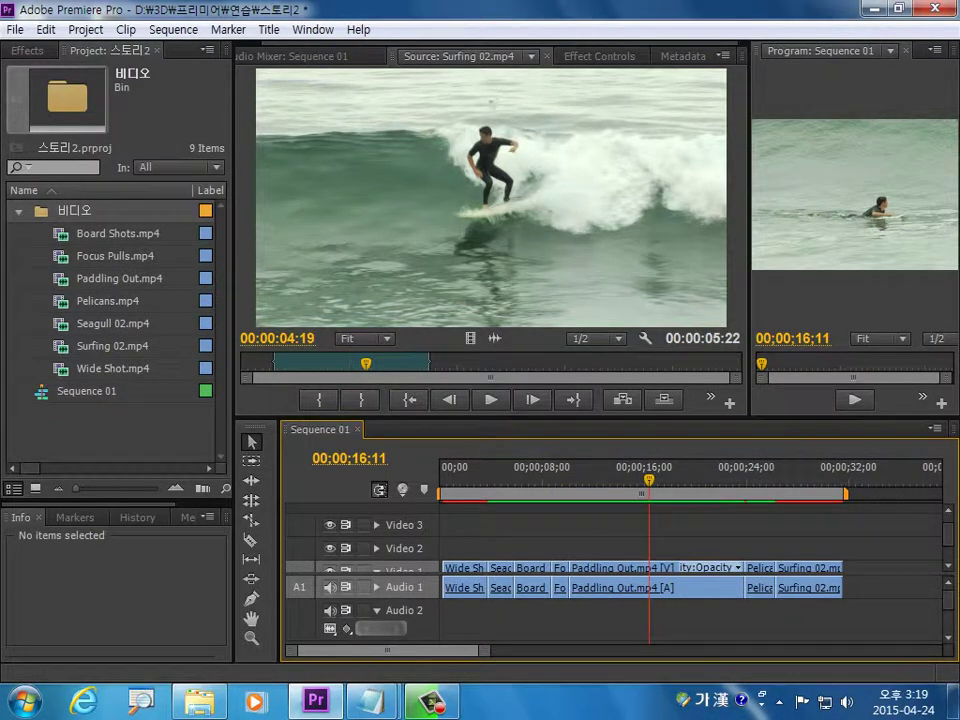
pyautogui.moveTo(747, 230); pyautogui.dragTo(470, 230)
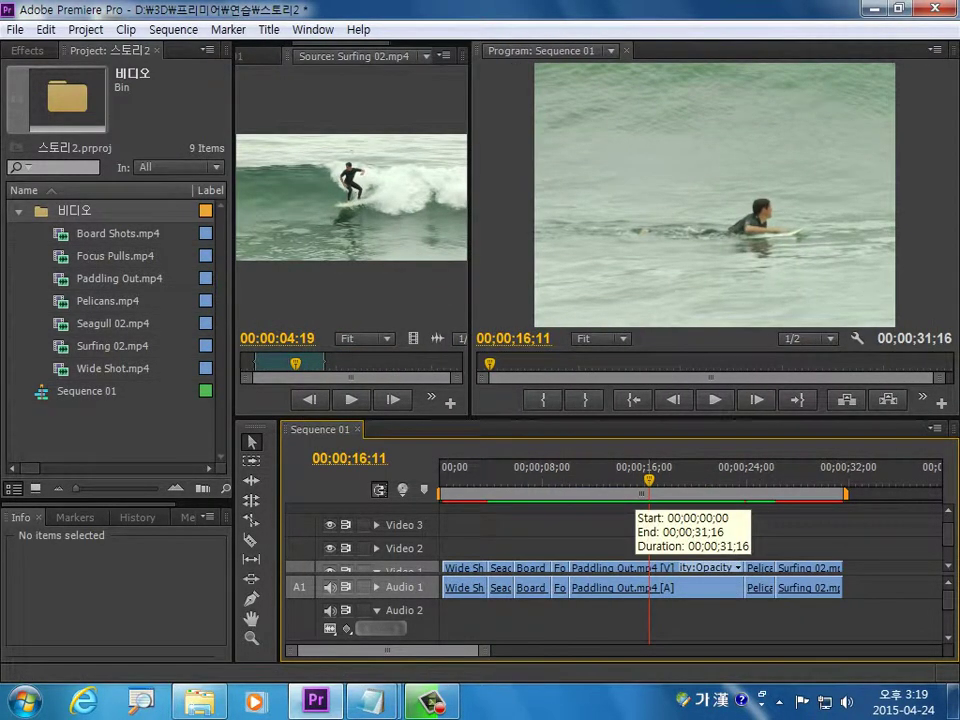
pyautogui.press('Home')
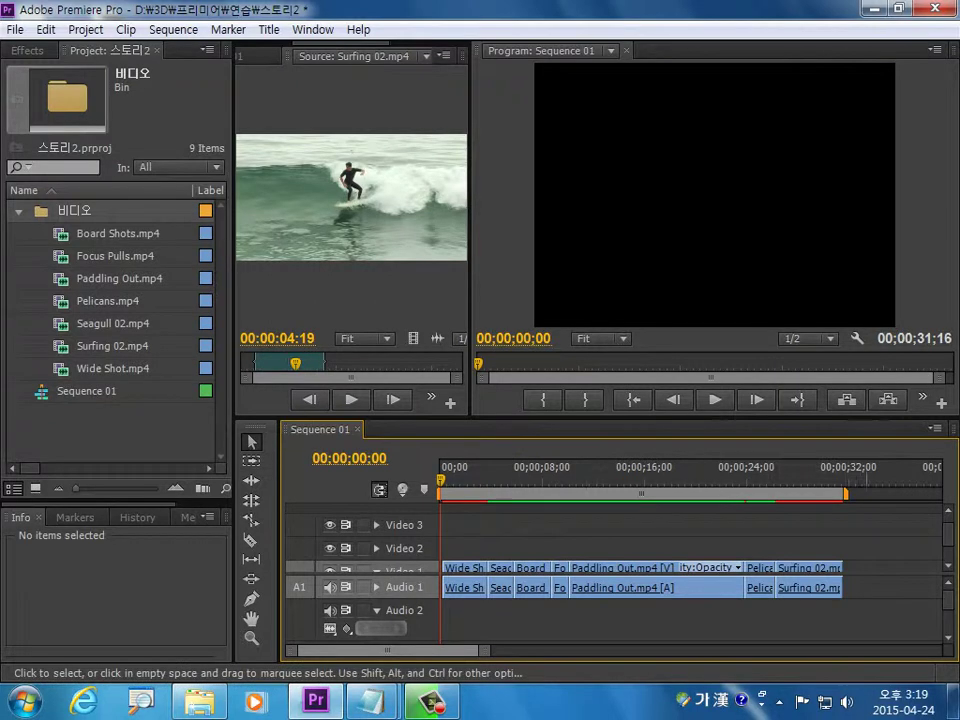
pyautogui.moveTo(482, 553); pyautogui.dragTo(868, 612)
pyautogui.moveTo(470, 590); pyautogui.dragTo(464, 590)
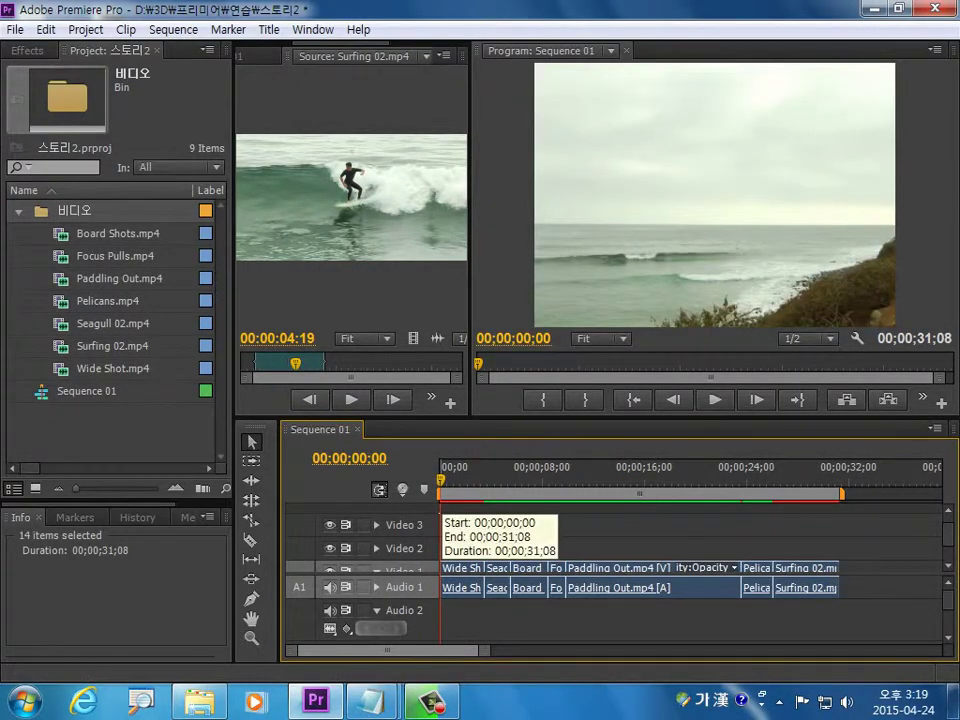
pyautogui.press('space')
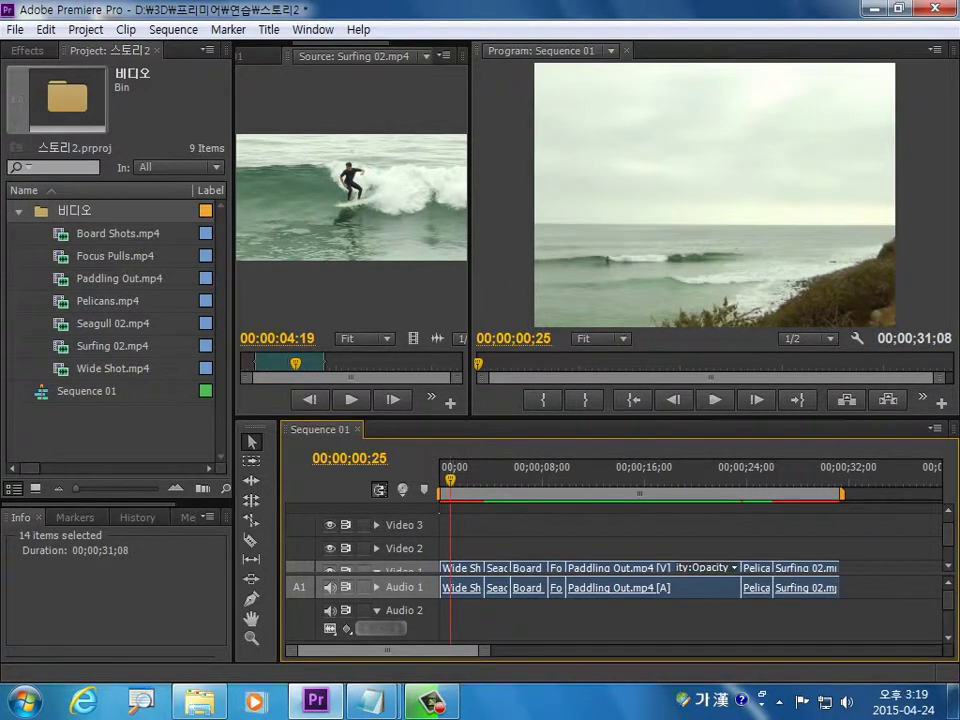
pyautogui.press('Home')
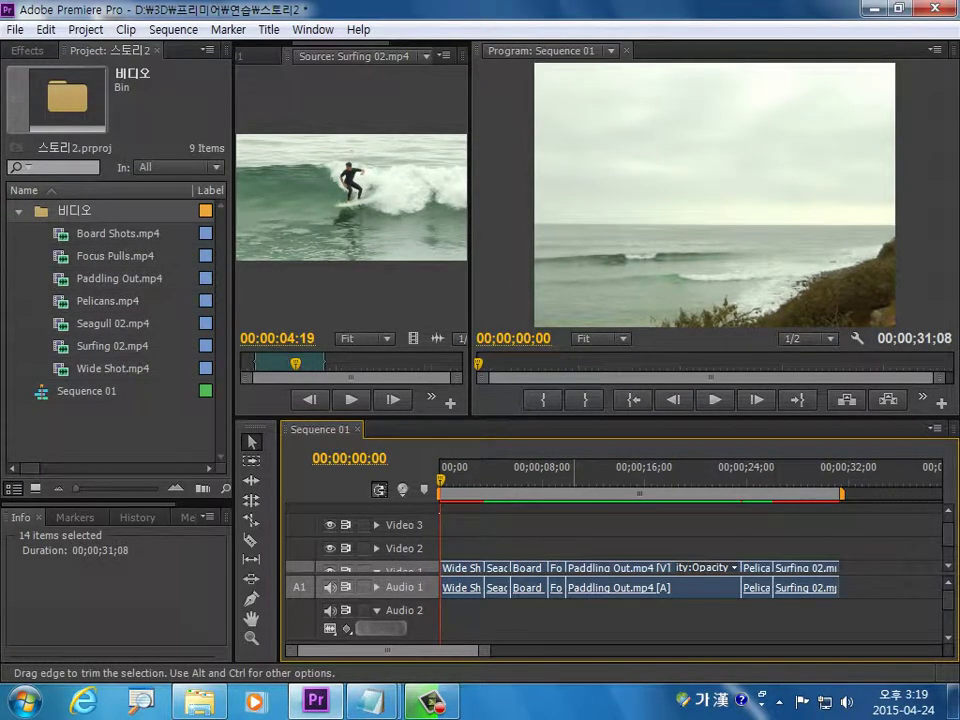
# Step: Add an opacity keyframe on Wide Shot and lower the first one for a fade-in
pyautogui.moveTo(330, 557); pyautogui.dragTo(330, 530)
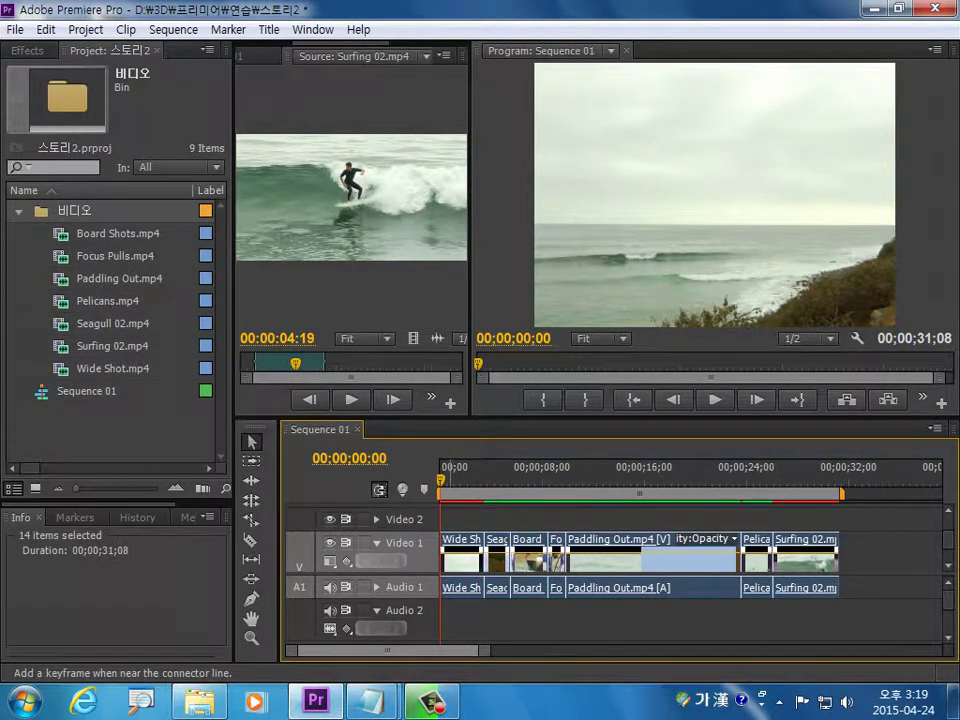
pyautogui.keyDown('ctrl'); pyautogui.click(453, 551); pyautogui.keyUp('ctrl')
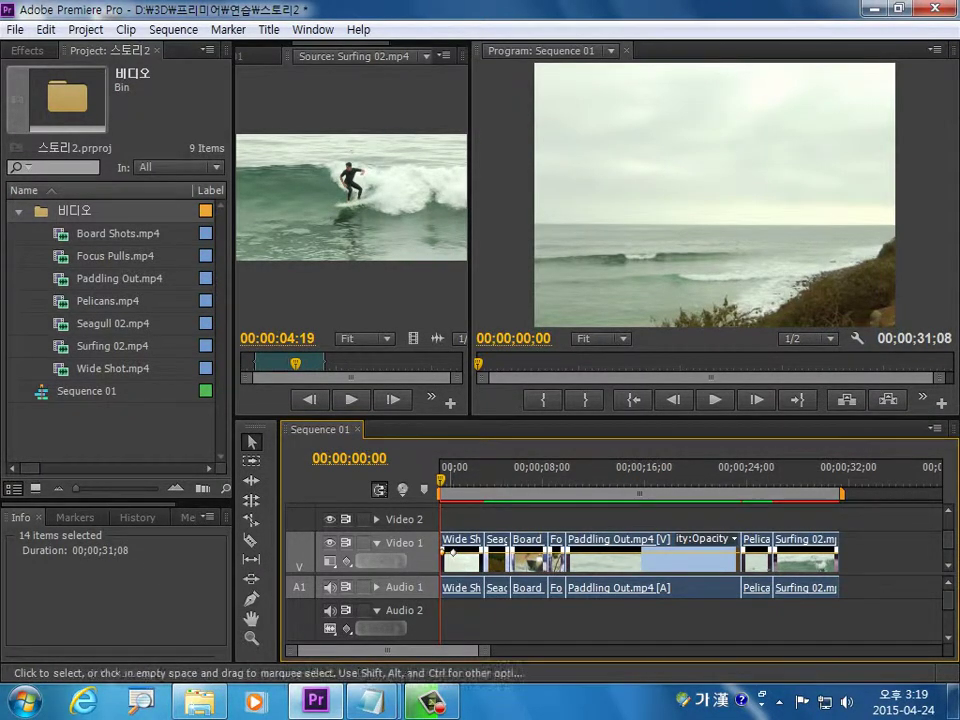
pyautogui.press('=')
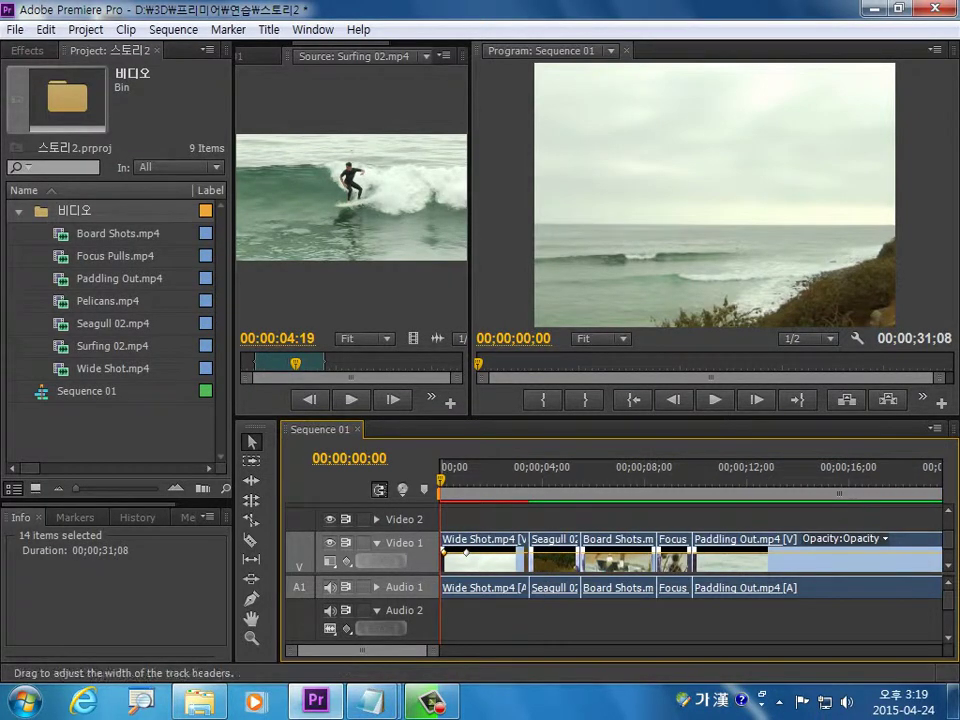
pyautogui.moveTo(466, 551); pyautogui.dragTo(443, 567)
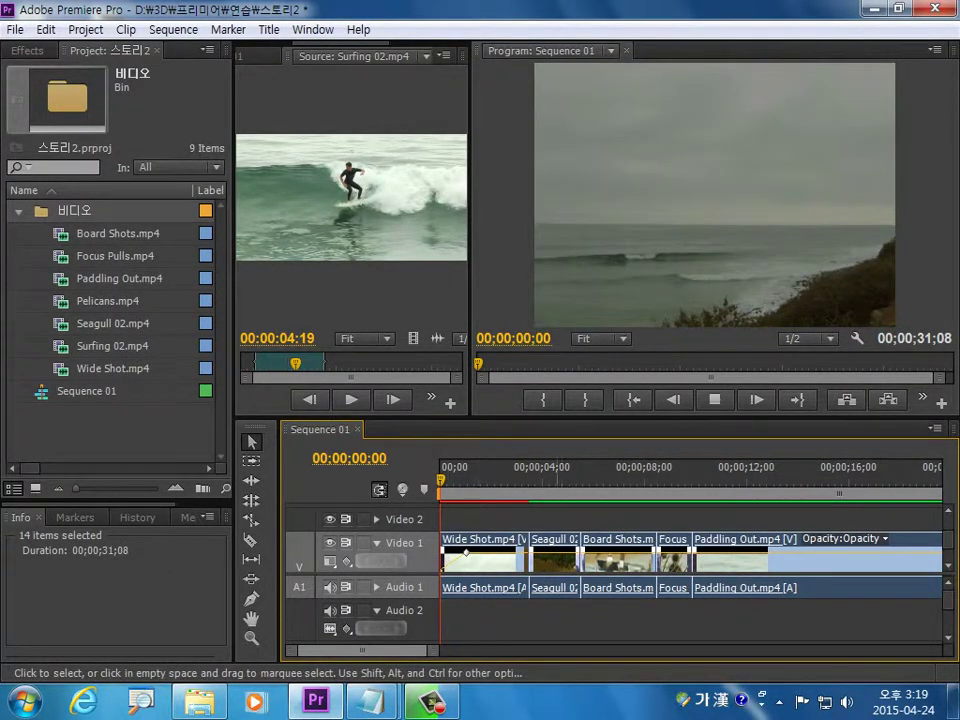
pyautogui.press('space')
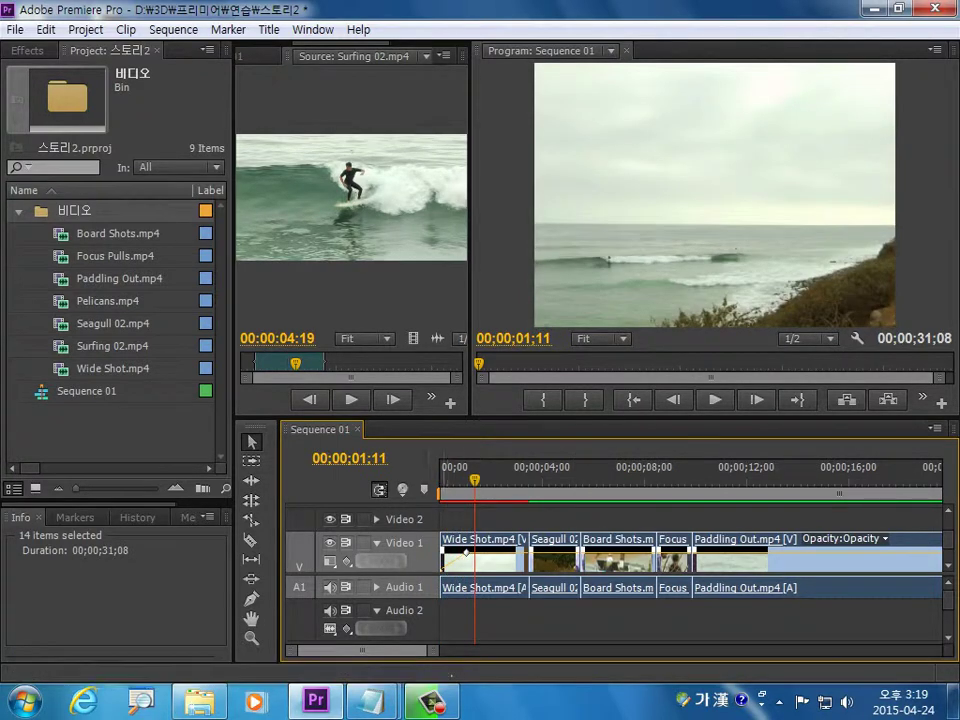
pyautogui.scroll(1, 470, 570)
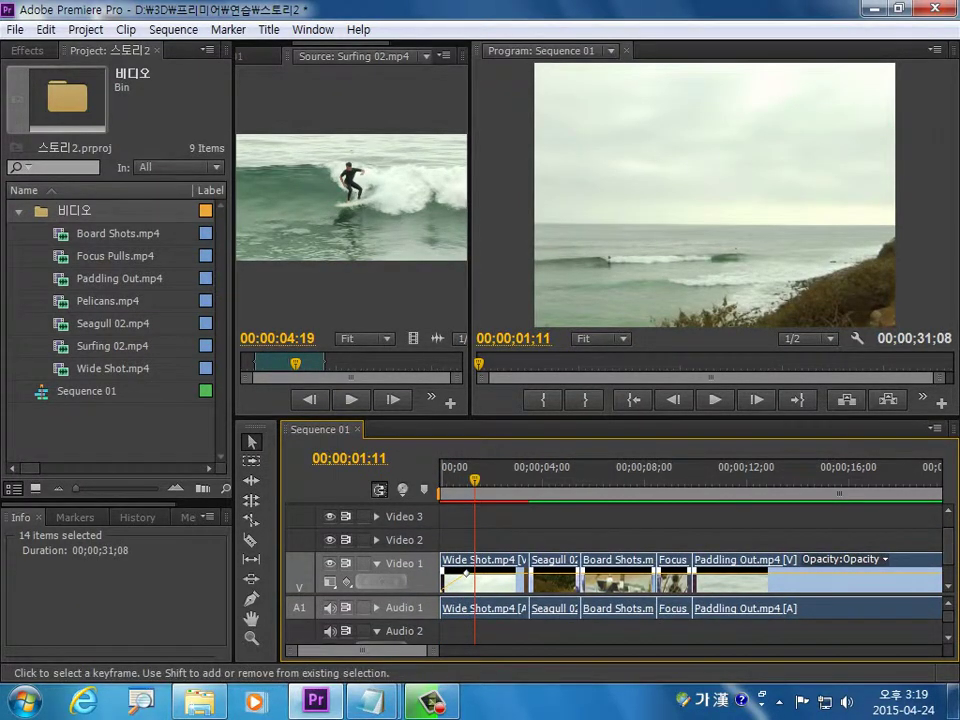
pyautogui.moveTo(443, 578); pyautogui.dragTo(443, 581)
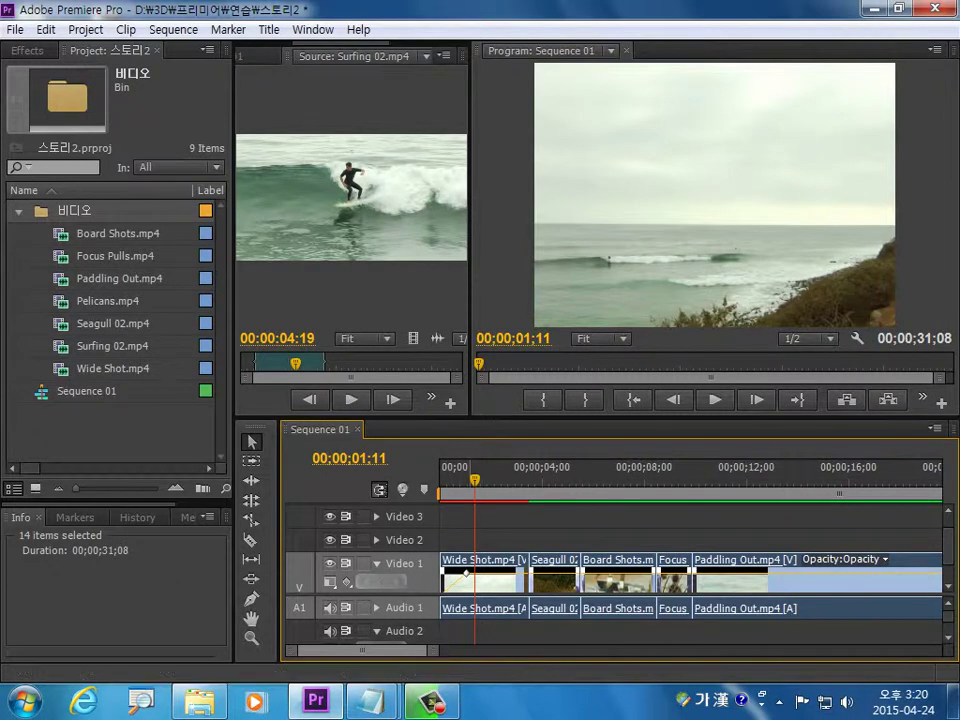
# Step: Drag Audio 1's starting volume down to silence so the sound fades in
pyautogui.click(377, 607)
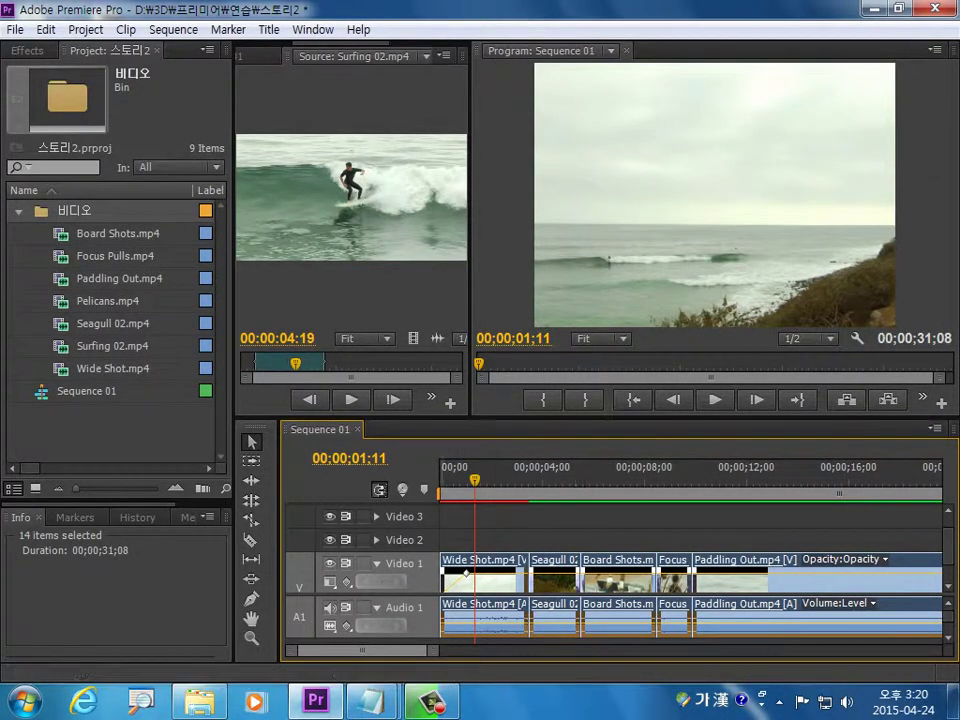
pyautogui.scroll(-1, 620, 575)
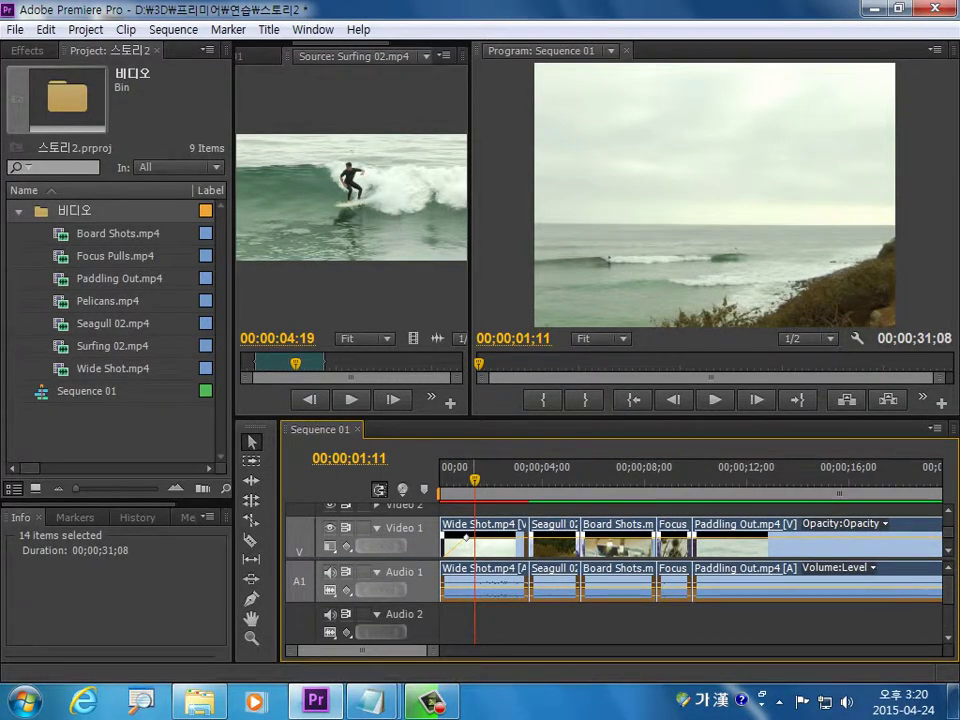
pyautogui.press('Home')
pyautogui.press('space')
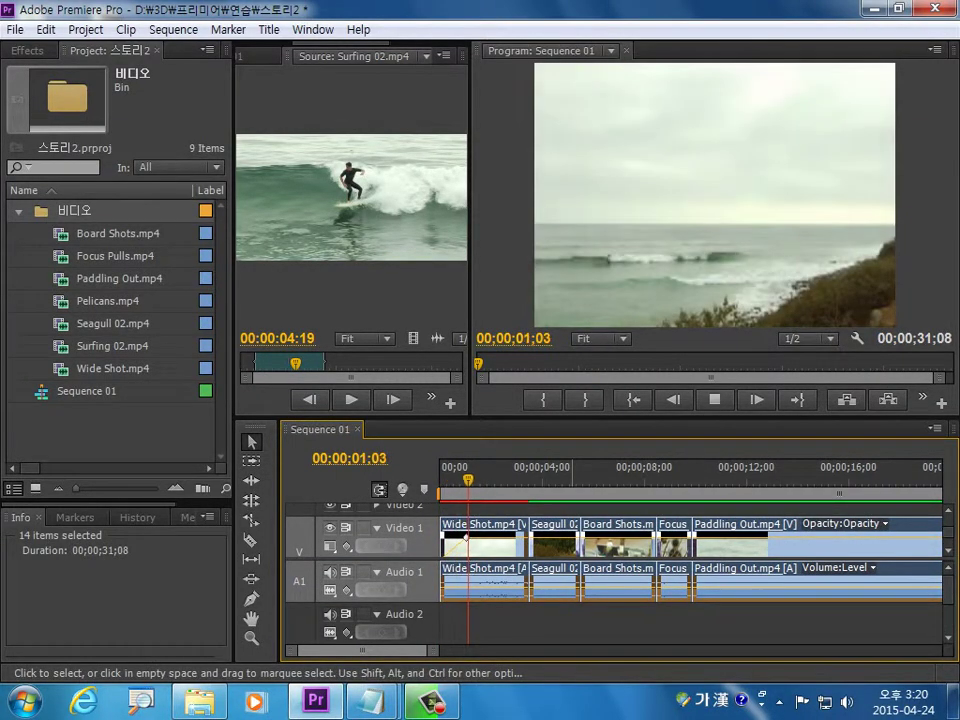
pyautogui.press('space')
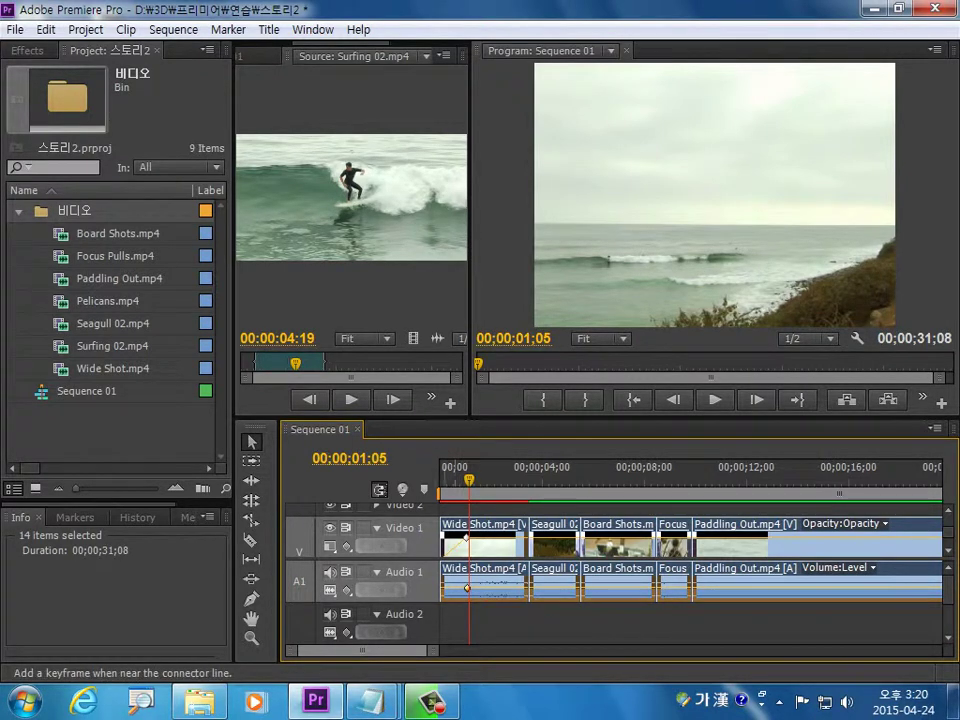
pyautogui.moveTo(444, 588); pyautogui.dragTo(444, 600)
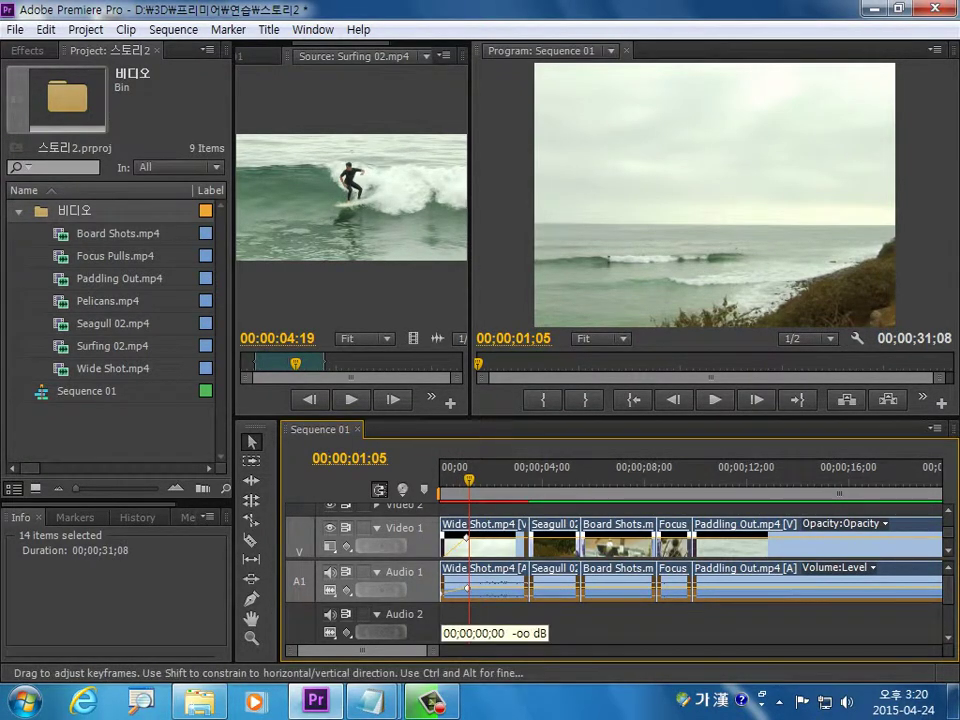
pyautogui.press('Home')
pyautogui.press('space')
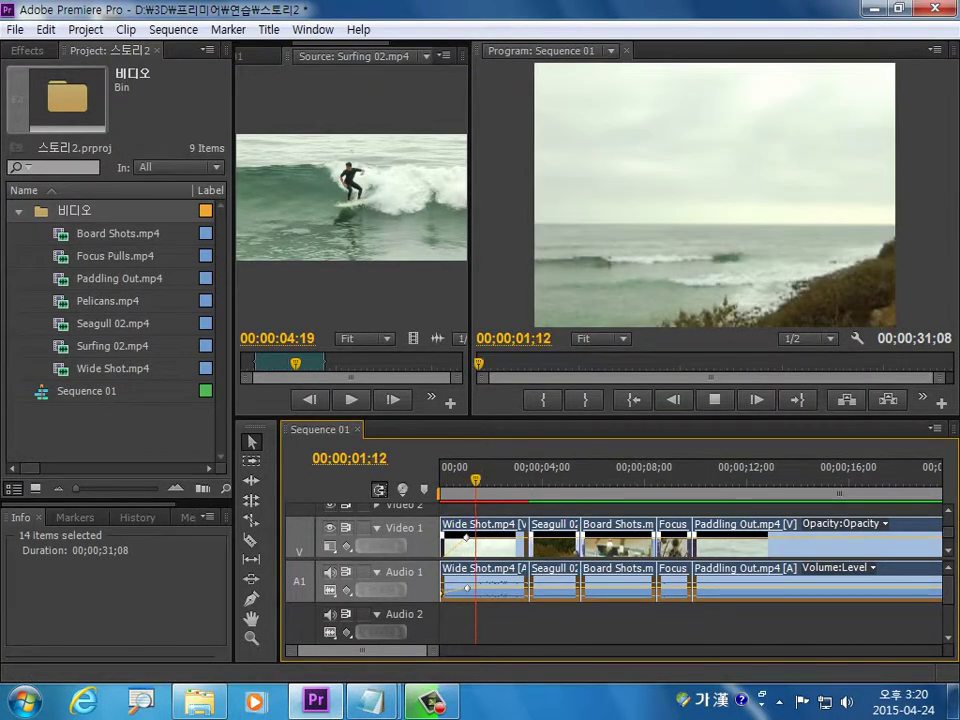
pyautogui.press('space')
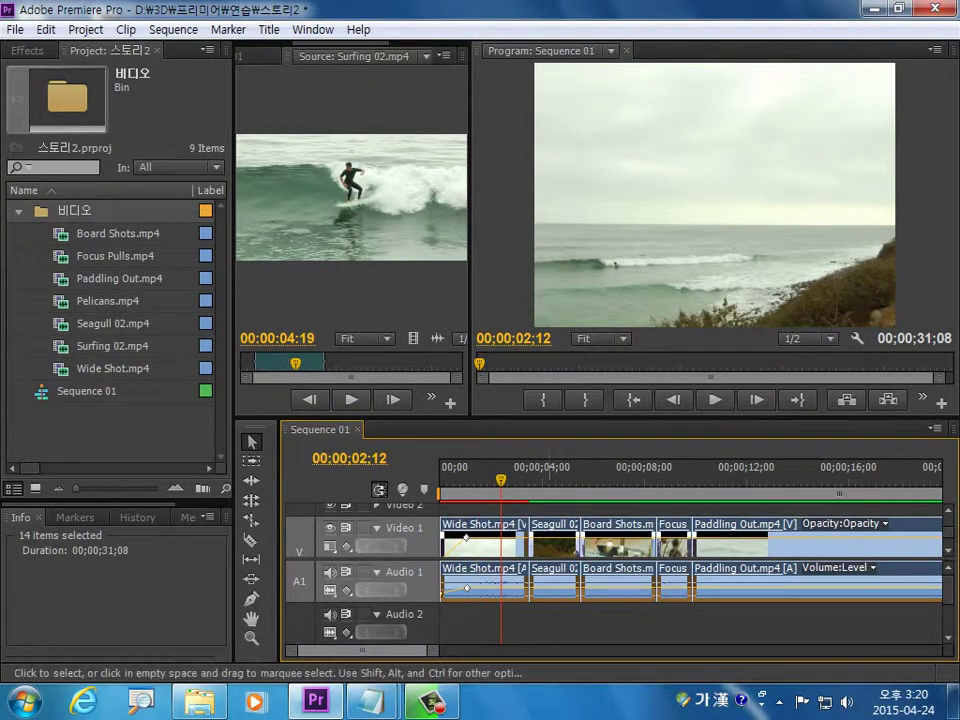
# Step: Add an opacity keyframe on Surfing 02 near 00;00;30;03 and lower it to fade out
pyautogui.press('-')
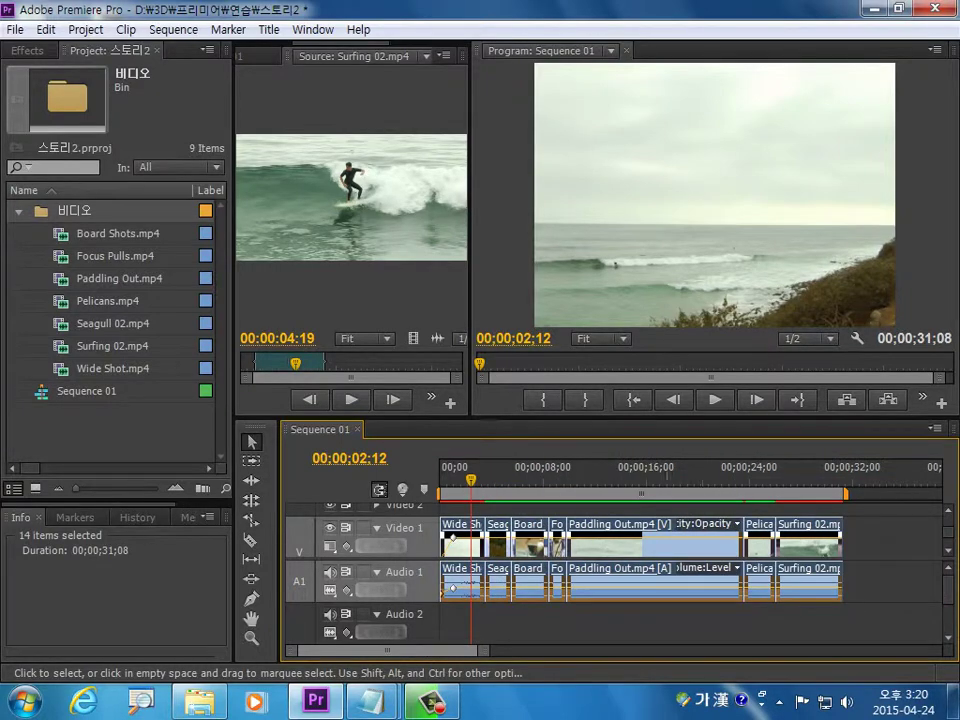
pyautogui.moveTo(779, 467); pyautogui.dragTo(827, 467)
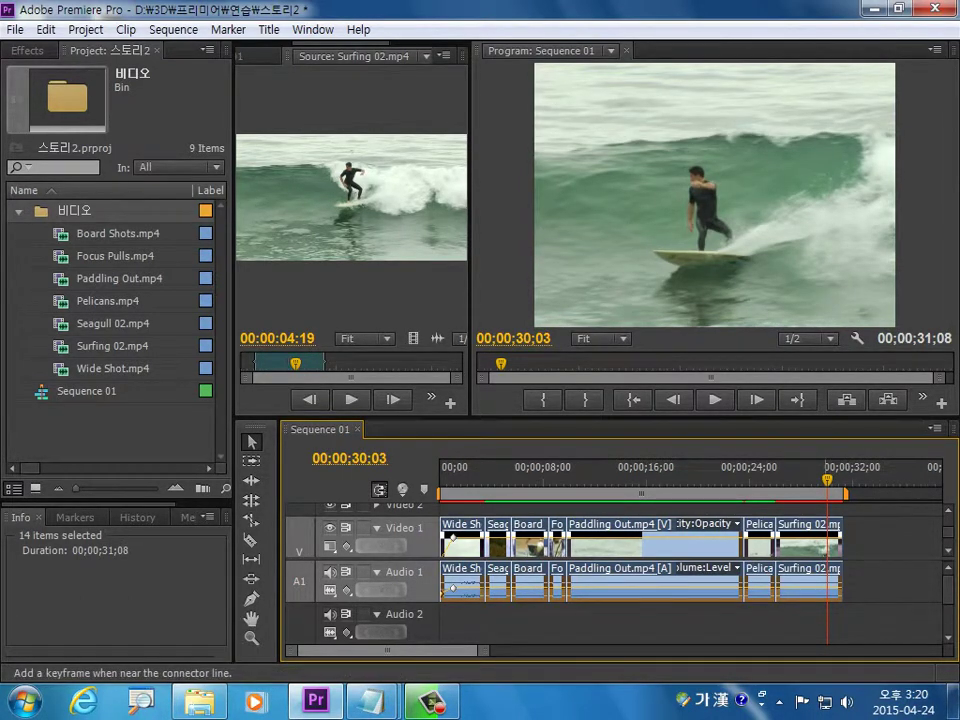
pyautogui.keyDown('ctrl'); pyautogui.click(827, 538); pyautogui.keyUp('ctrl')
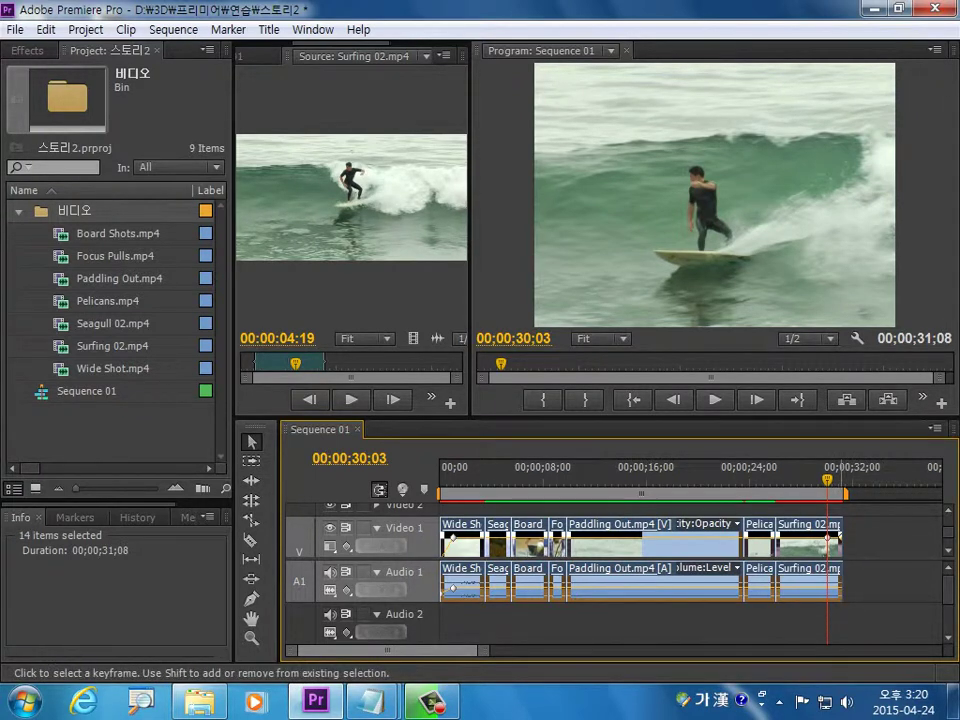
pyautogui.moveTo(827, 538); pyautogui.dragTo(842, 548)
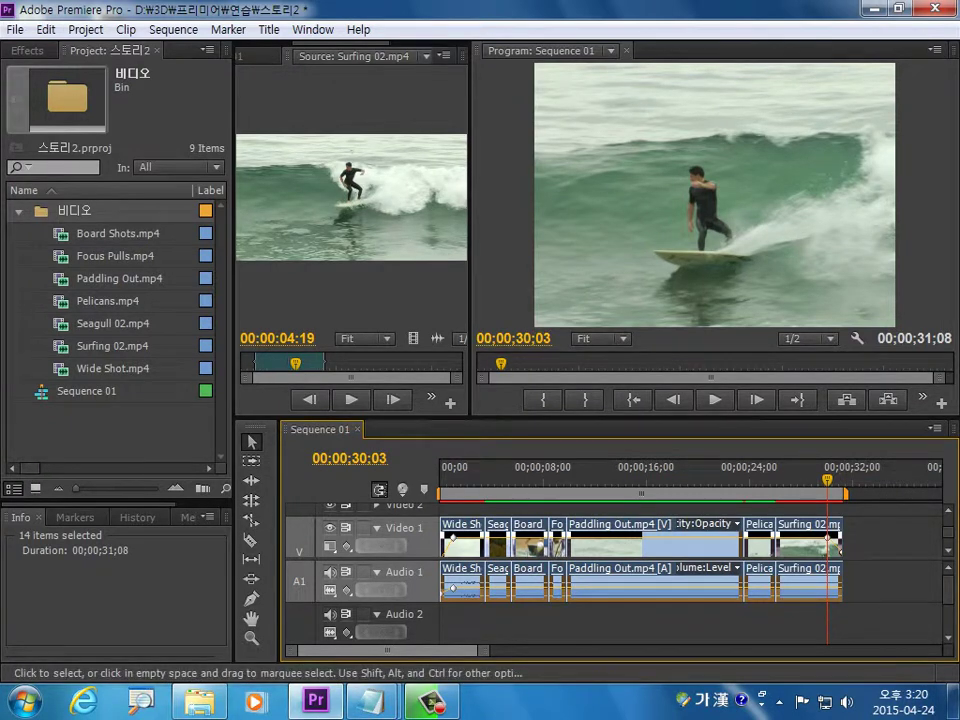
pyautogui.hotkey('ctrl', 'shift', 'a')
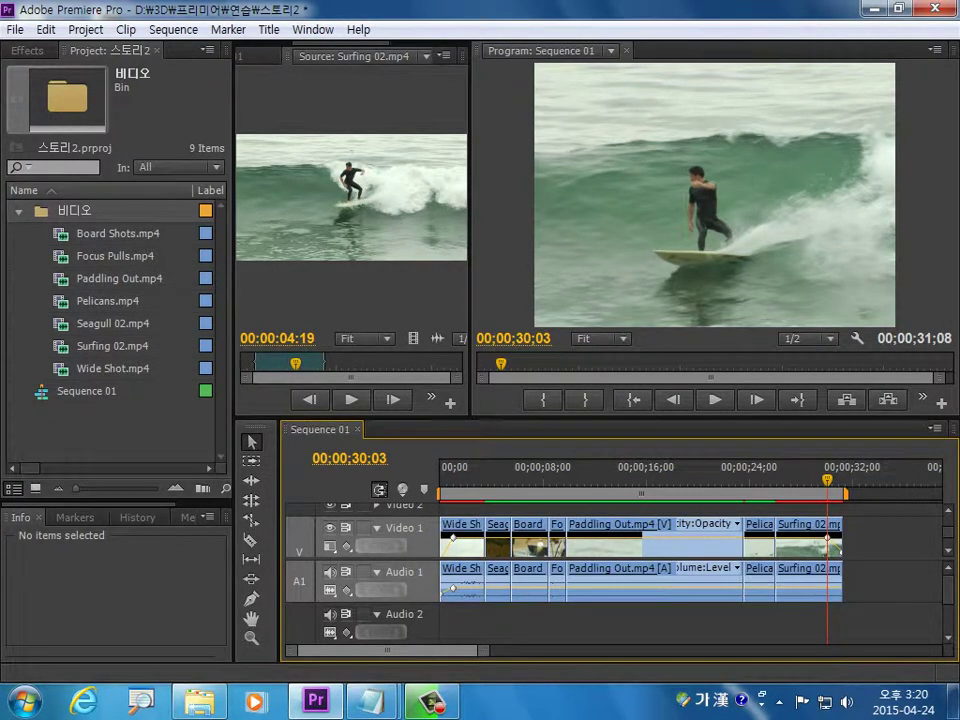
pyautogui.hotkey('shift', '1')
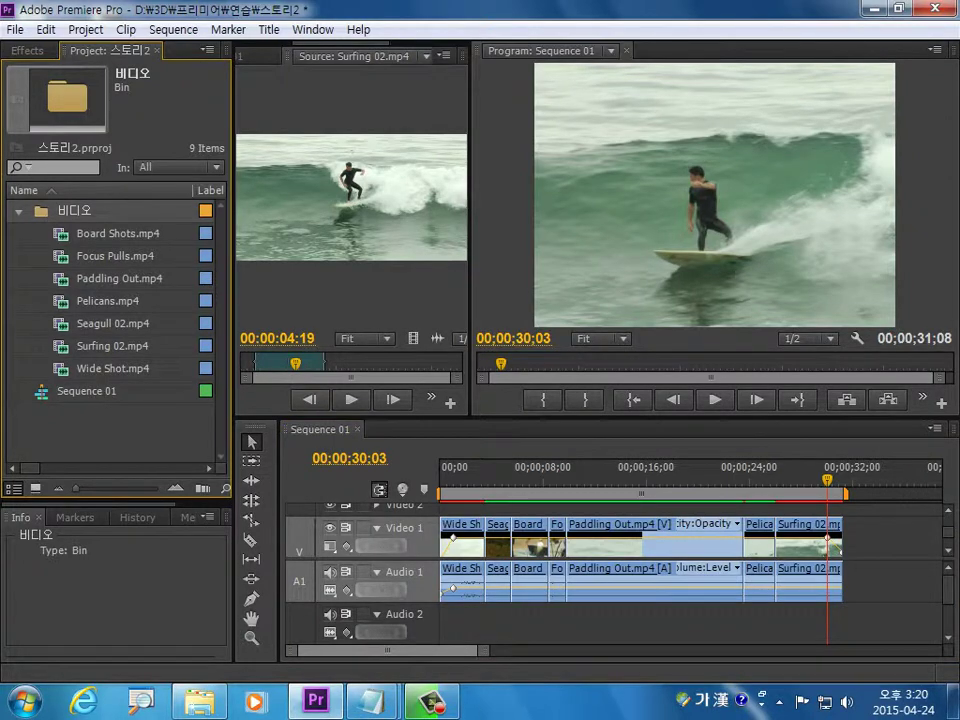
# Step: Import surf_soundtrack.aif through the Import dialog
pyautogui.hotkey('ctrl', 'i')
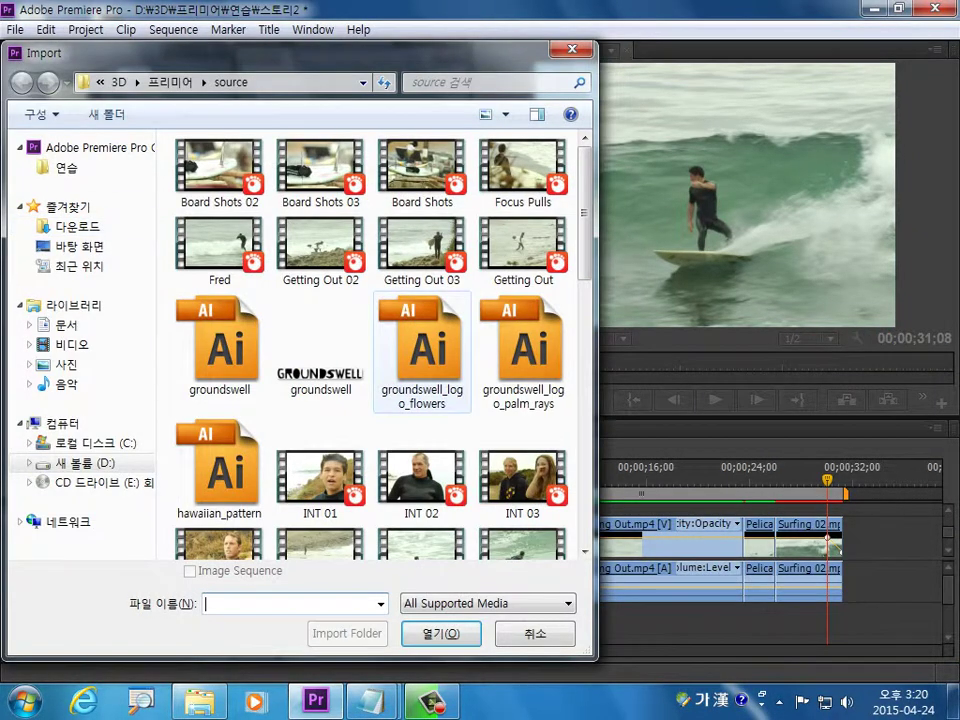
pyautogui.scroll(-5, 420, 258)
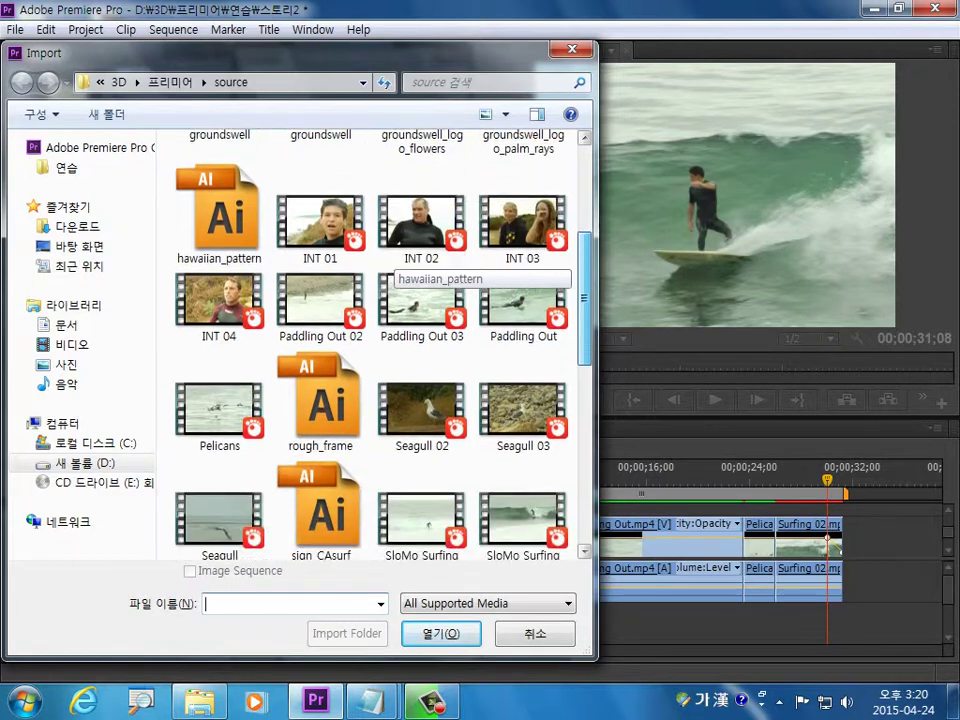
pyautogui.scroll(-2, 420, 262)
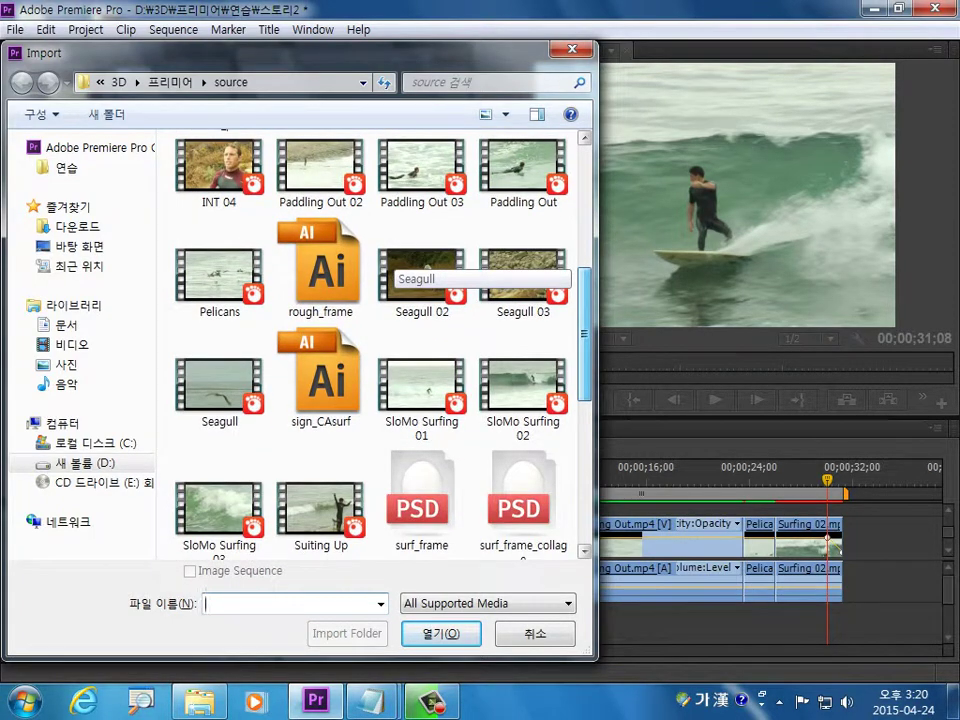
pyautogui.scroll(-5, 420, 300)
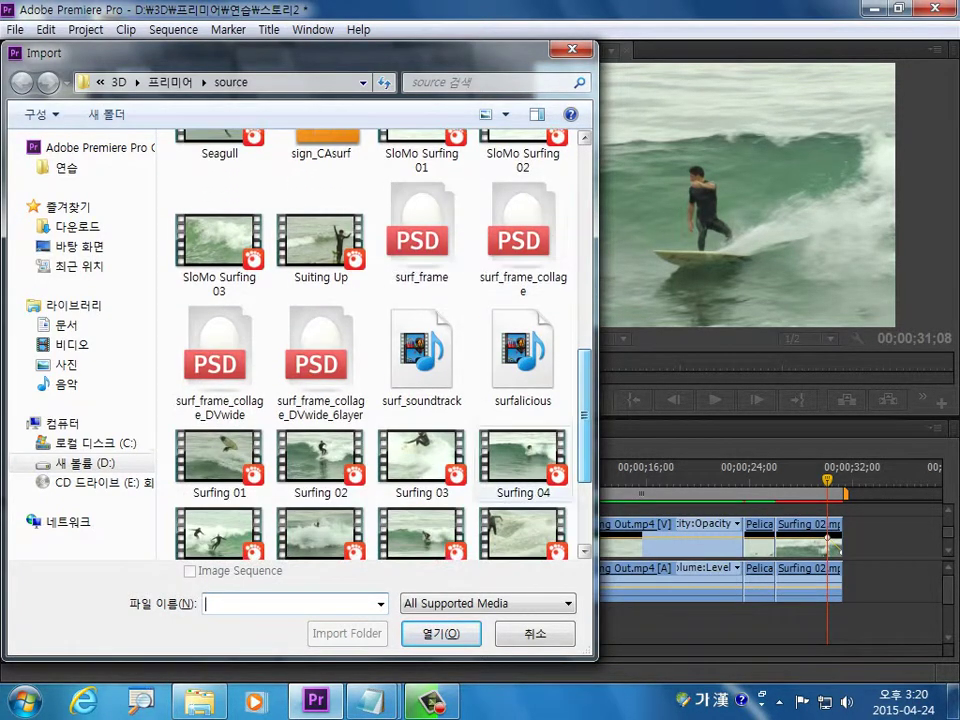
pyautogui.click(421, 355)
pyautogui.press('Return')
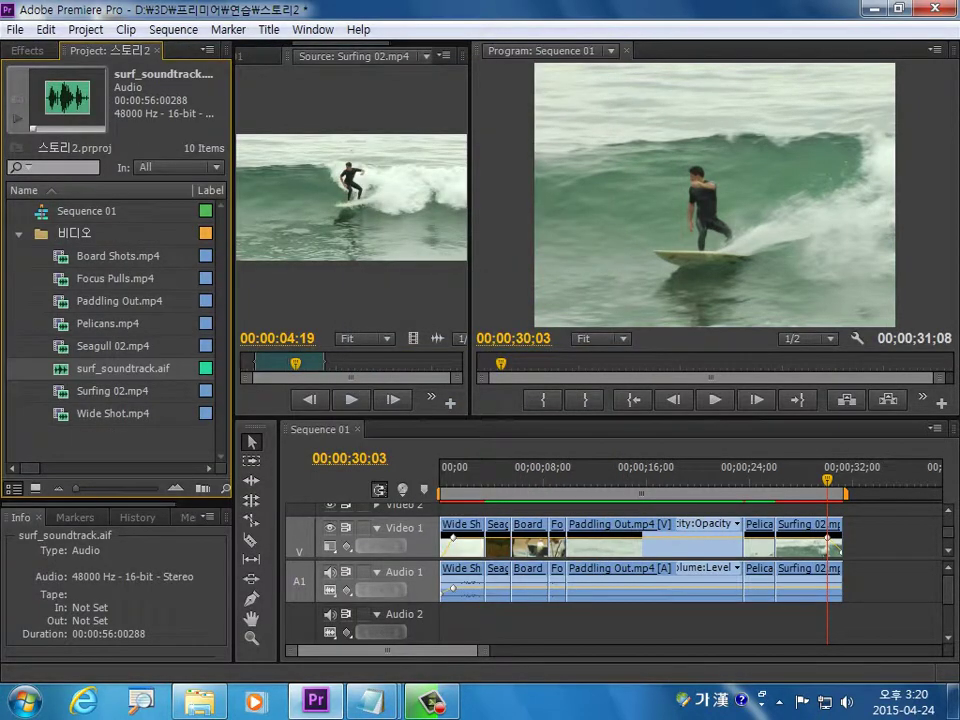
# Step: Preview surf_soundtrack.aif in the Source Monitor
pyautogui.doubleClick(62, 368)
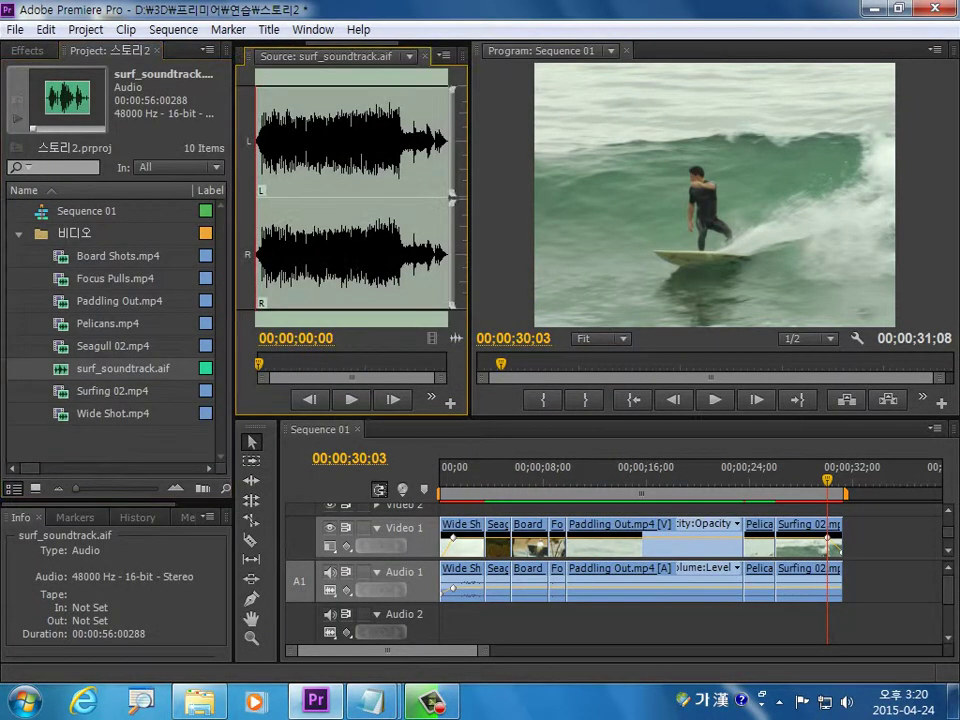
pyautogui.moveTo(471, 230); pyautogui.dragTo(511, 230)
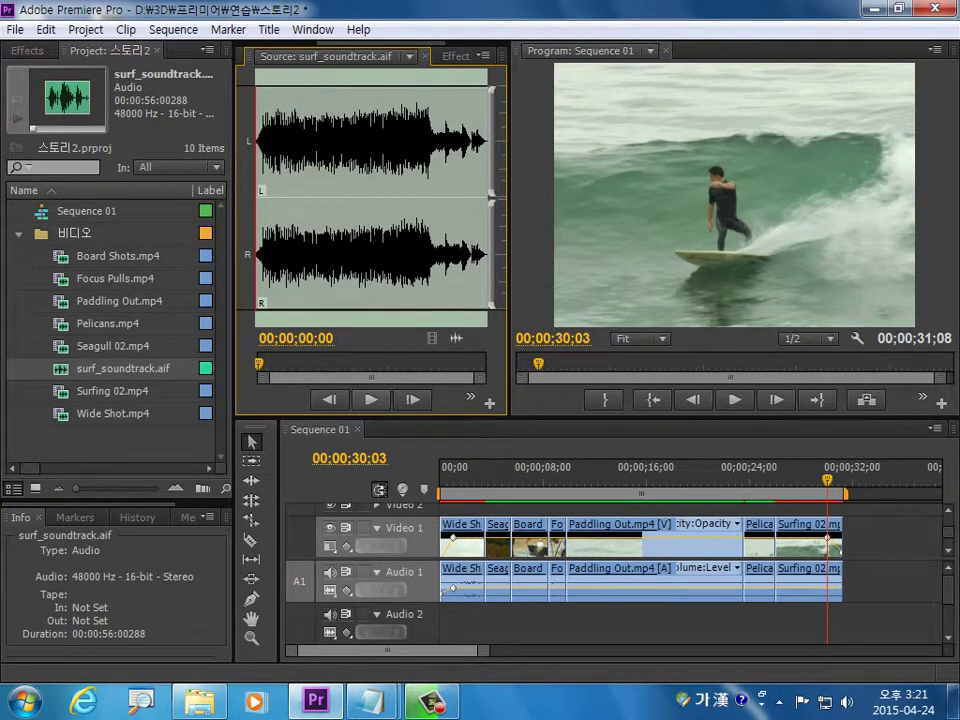
pyautogui.press('space')
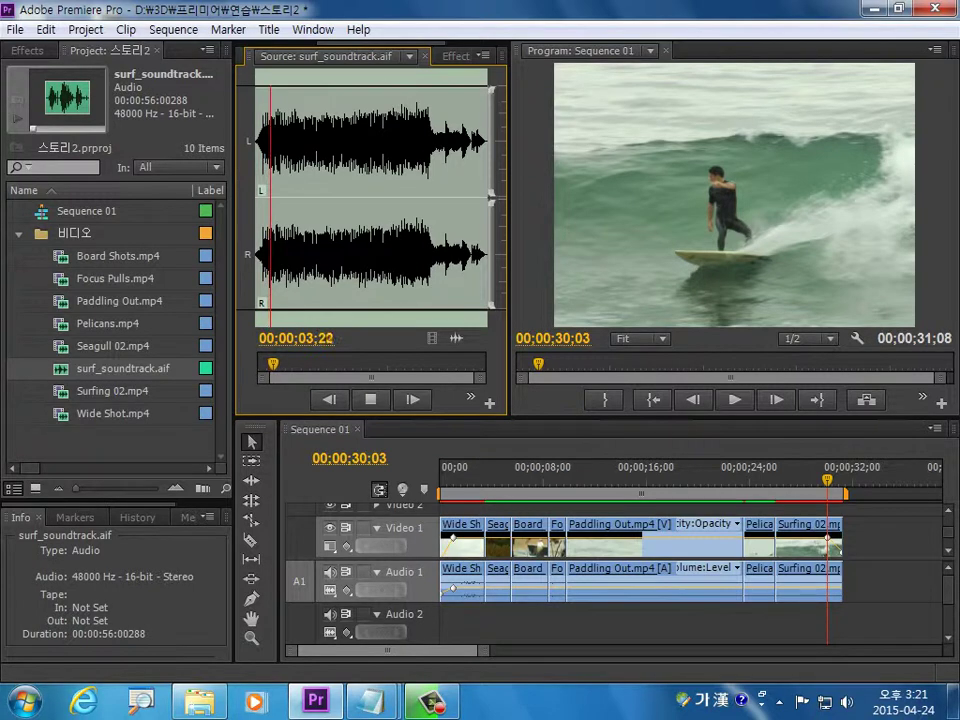
pyautogui.press('space')
pyautogui.press('Home')
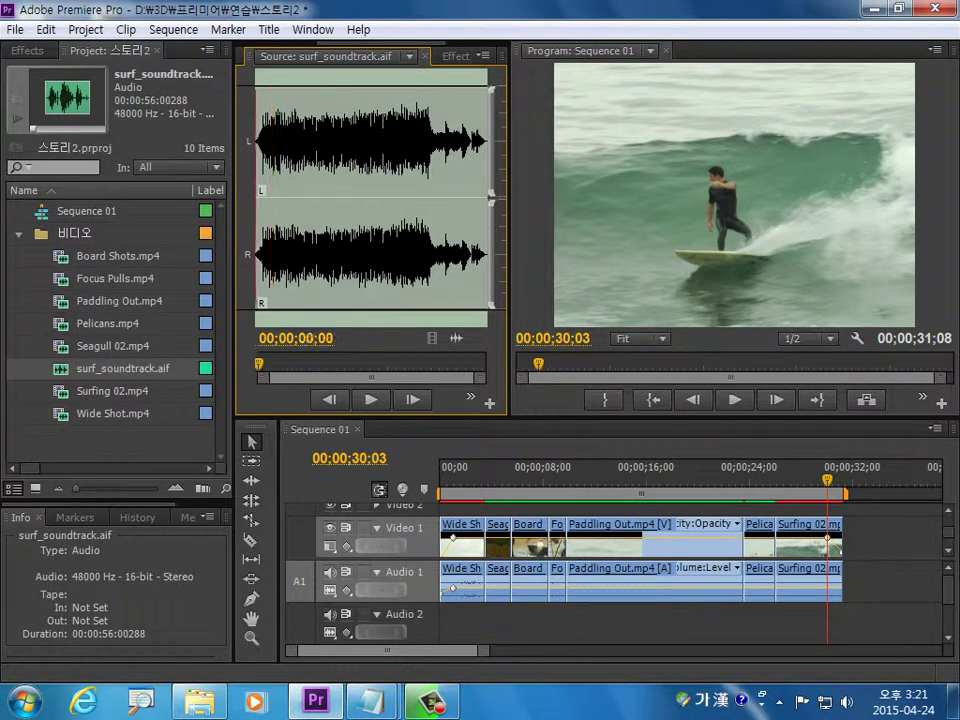
# Step: Place surf_soundtrack.aif on Audio 2 at 0 and delete everything past 00;00;31;08
pyautogui.click(110, 368)
pyautogui.moveTo(110, 368); pyautogui.dragTo(450, 620)
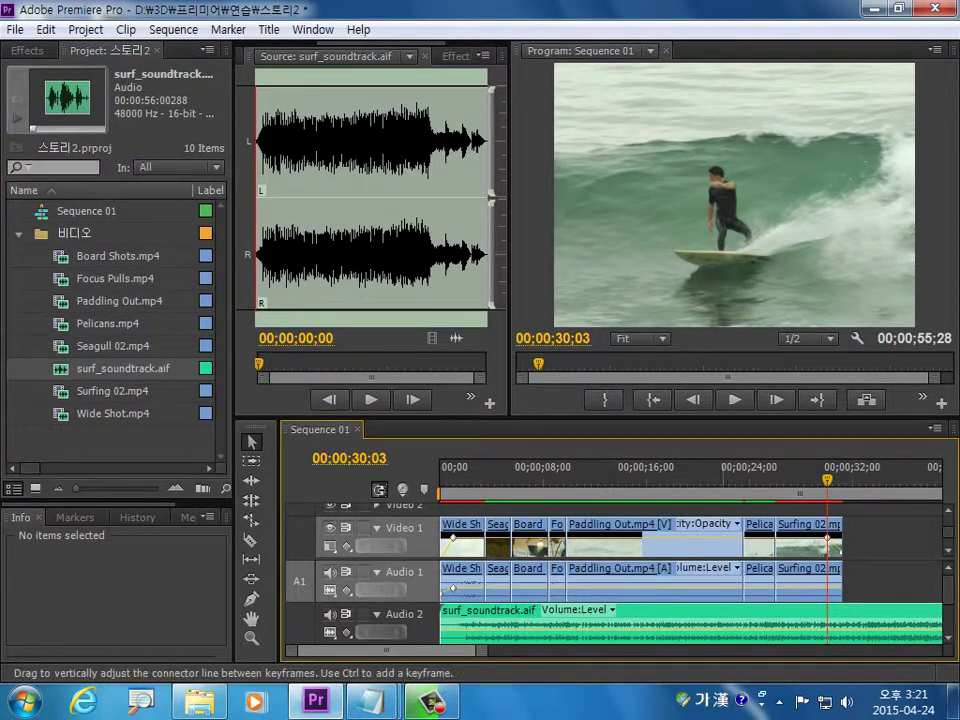
pyautogui.click(251, 540)
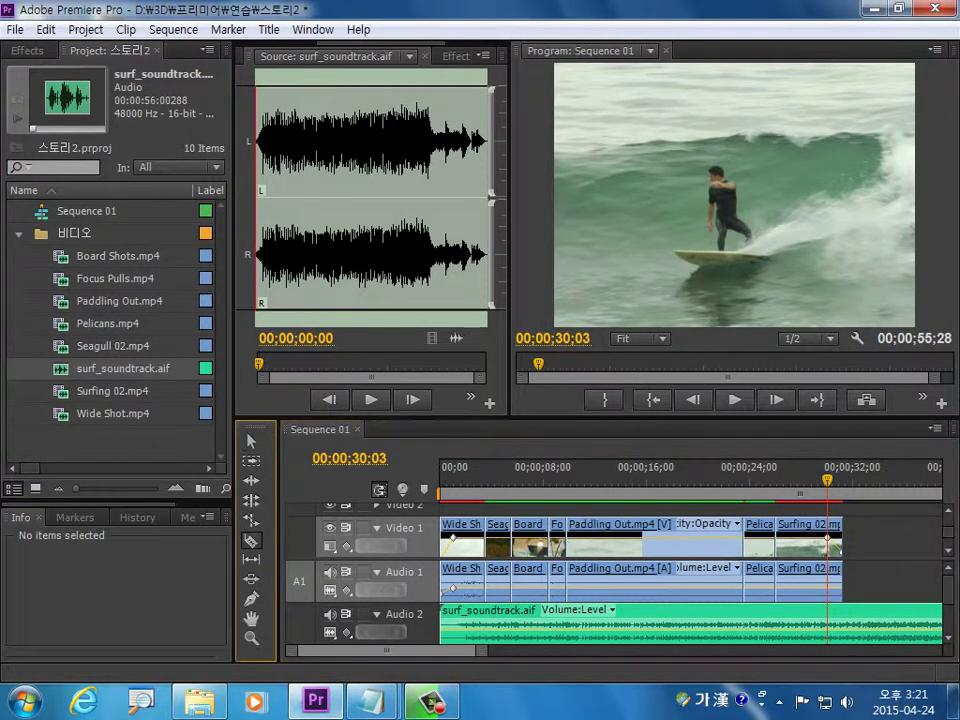
pyautogui.click(843, 622)
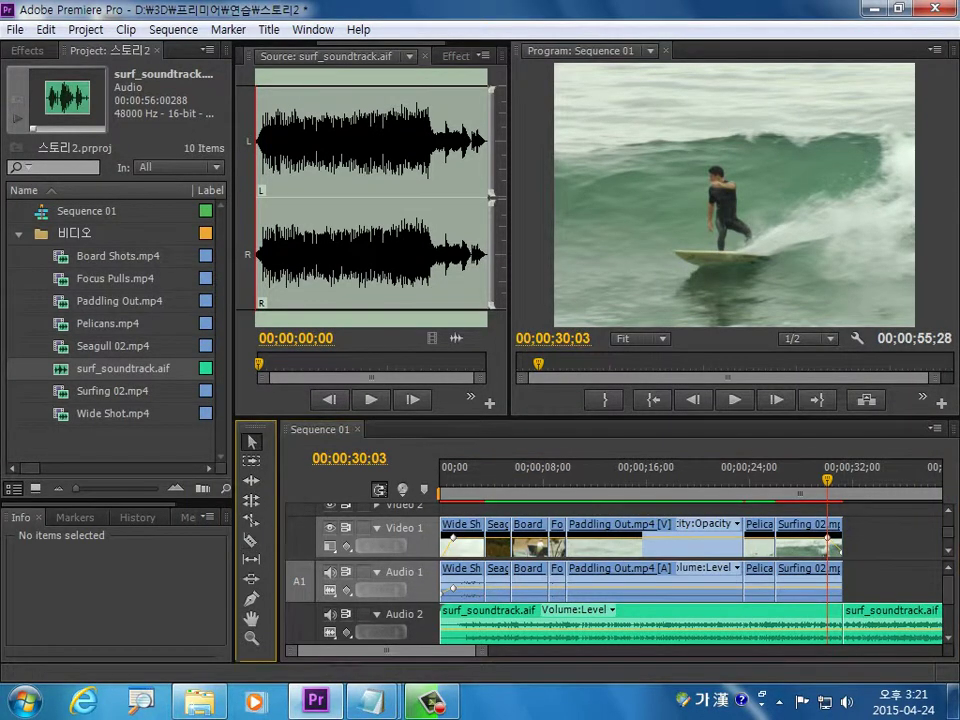
pyautogui.press('v')
pyautogui.click(890, 625)
pyautogui.press('Delete')
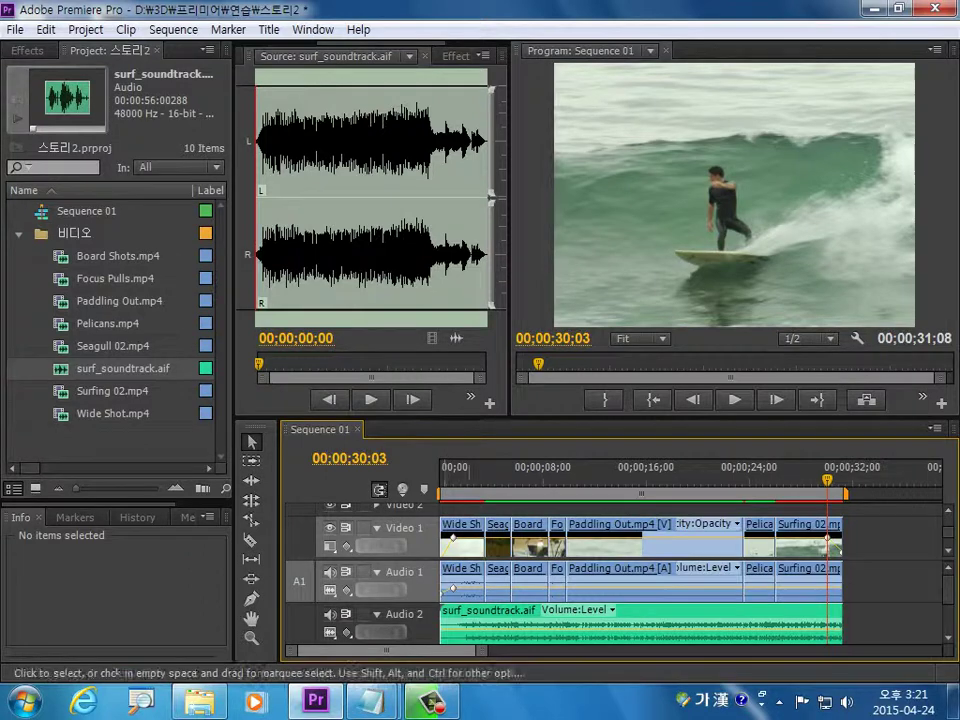
pyautogui.press('Up')
# Step: Add two volume keyframes at the soundtrack's end and pull the last one to -oo dB
pyautogui.press('Up')
pyautogui.press('Up')
pyautogui.press('Up')
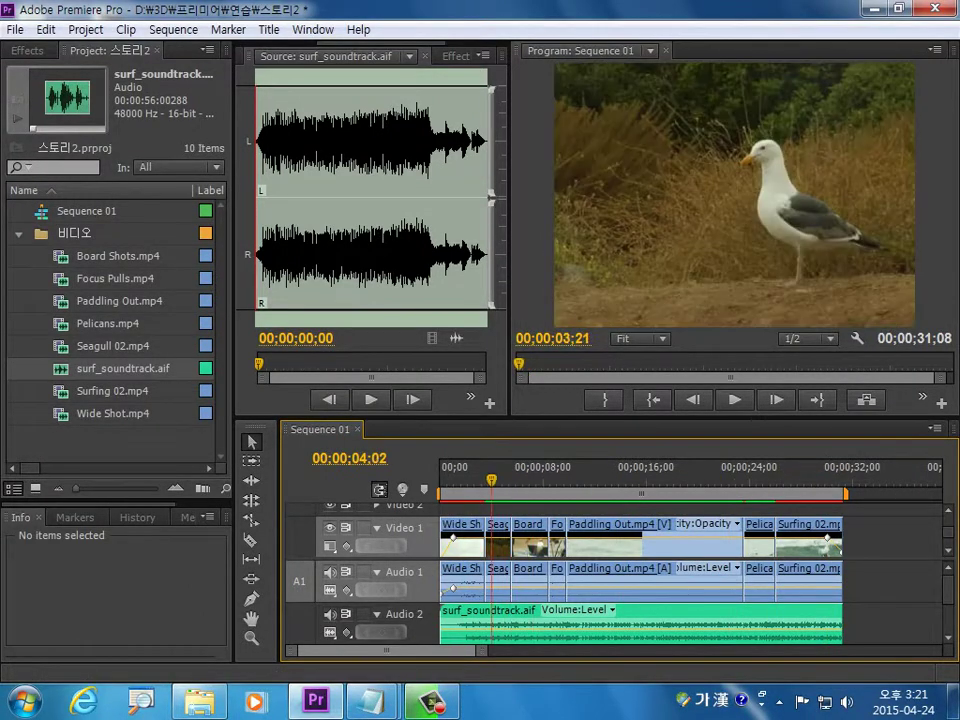
pyautogui.press('Up')
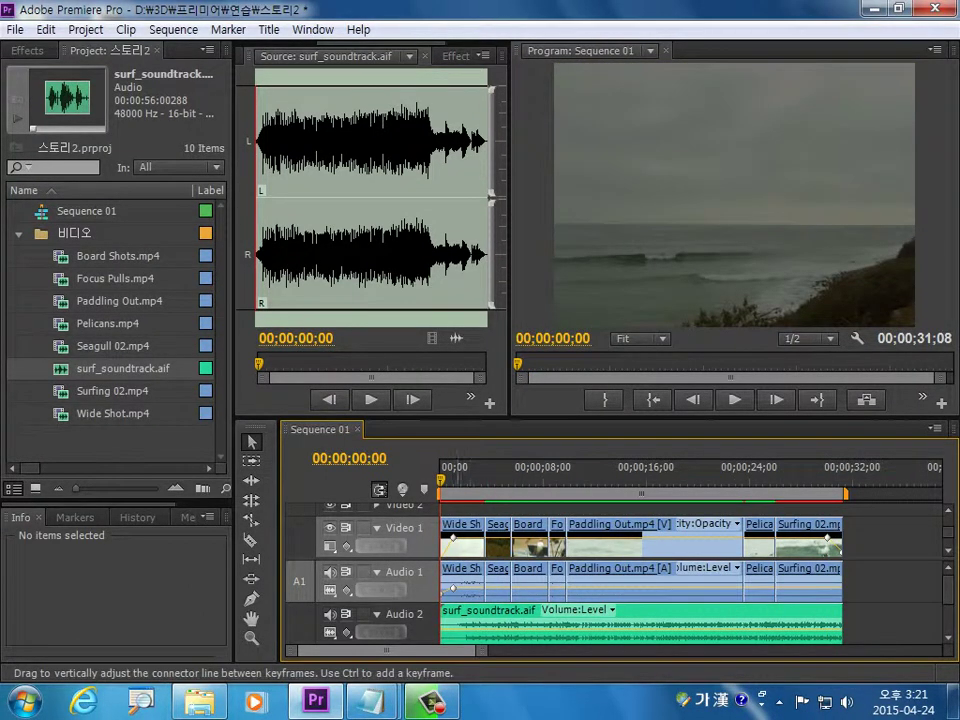
pyautogui.keyDown('ctrl'); pyautogui.click(457, 630); pyautogui.keyUp('ctrl')
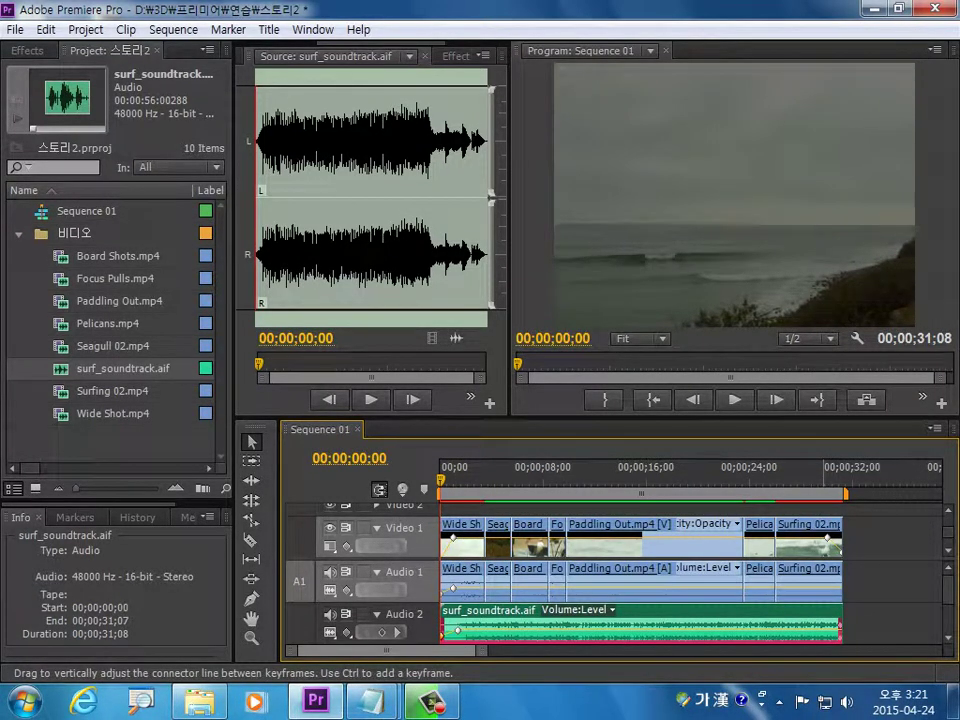
pyautogui.keyDown('ctrl'); pyautogui.click(823, 630); pyautogui.keyUp('ctrl')
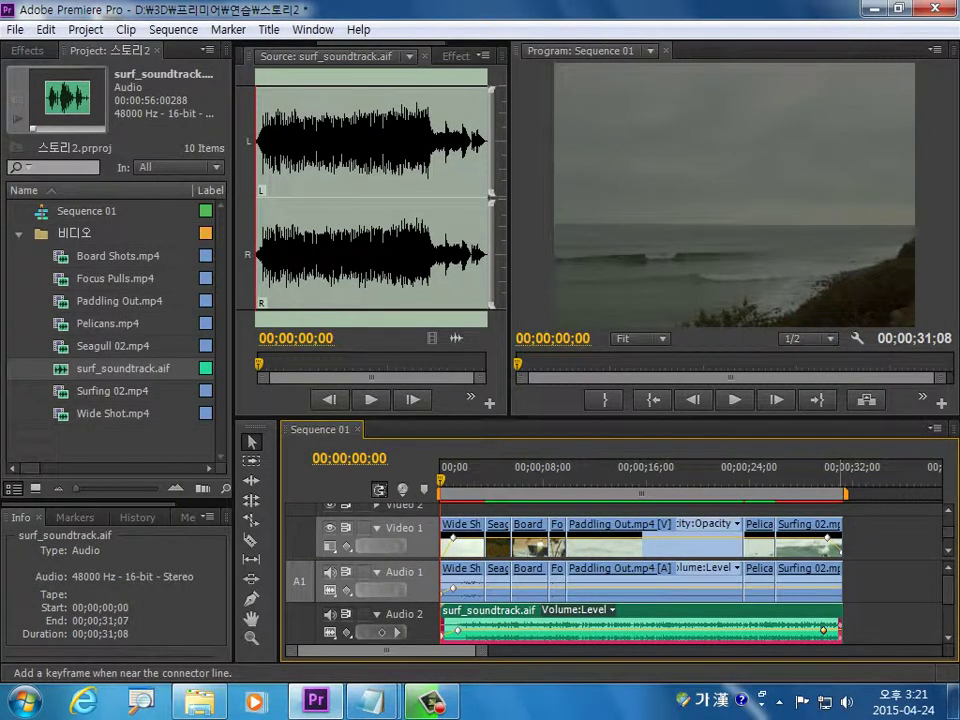
pyautogui.keyDown('ctrl'); pyautogui.click(839, 630); pyautogui.keyUp('ctrl')
pyautogui.moveTo(839, 630); pyautogui.dragTo(840, 640)
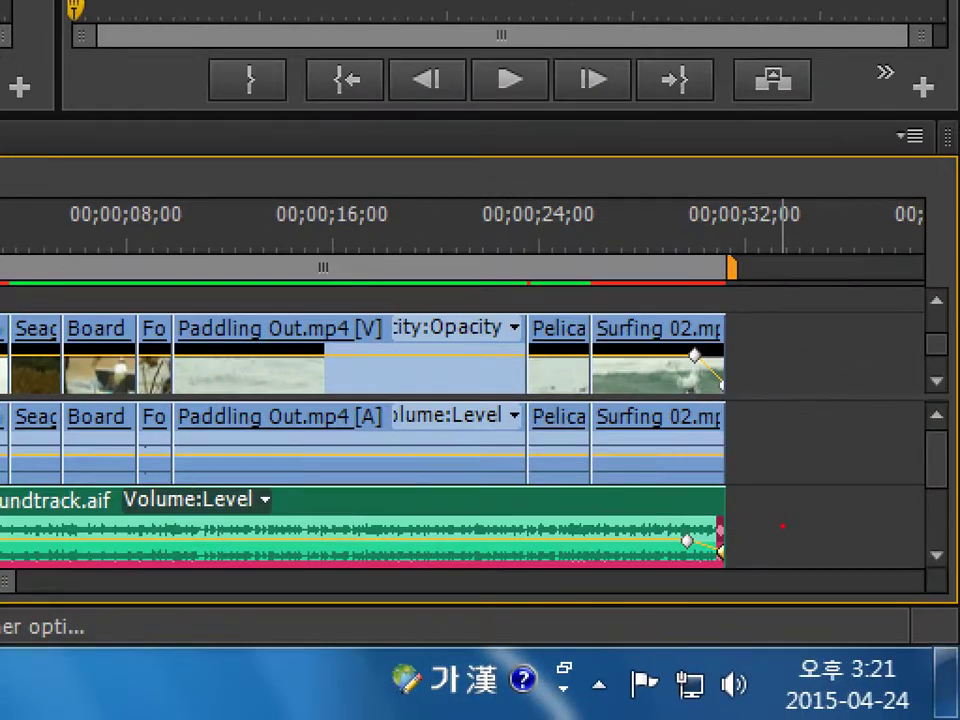
pyautogui.moveTo(668, 566); pyautogui.dragTo(745, 574)
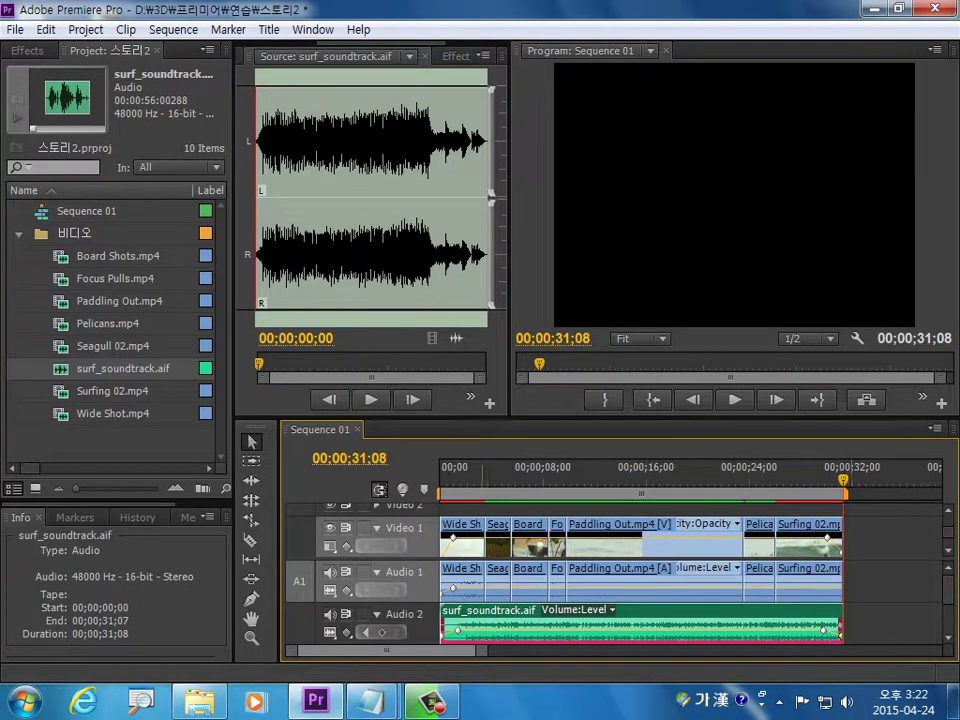
# Step: In the 비디오 bin, create a new 720×480 Default Still title named Title
pyautogui.scroll(1, 620, 575)
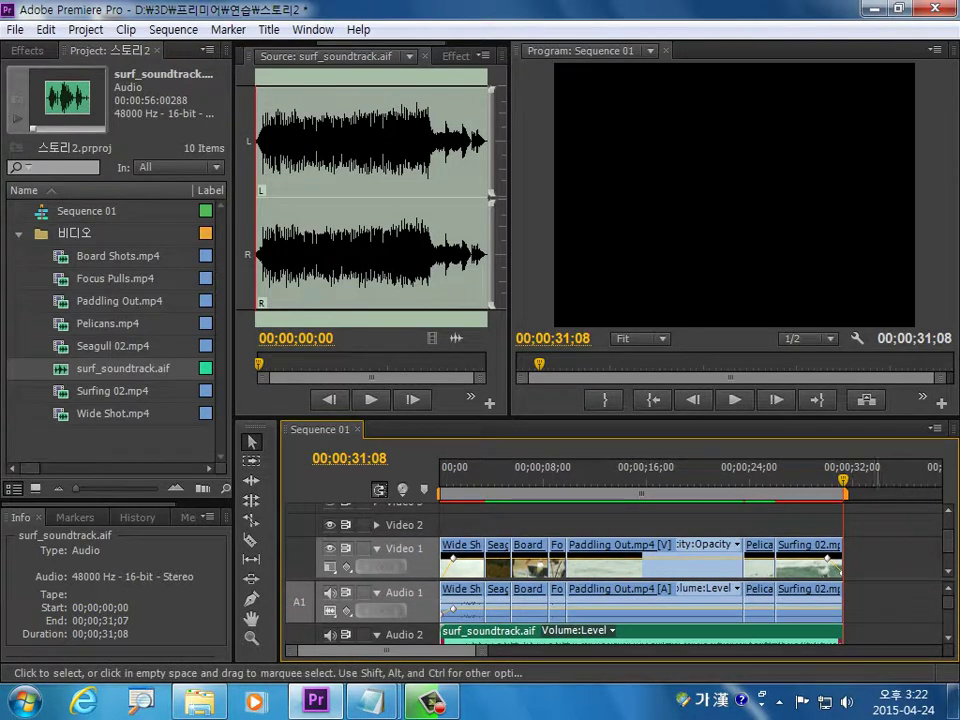
pyautogui.press('Up')
pyautogui.press('Up')
pyautogui.press('Up')
pyautogui.press('Up')
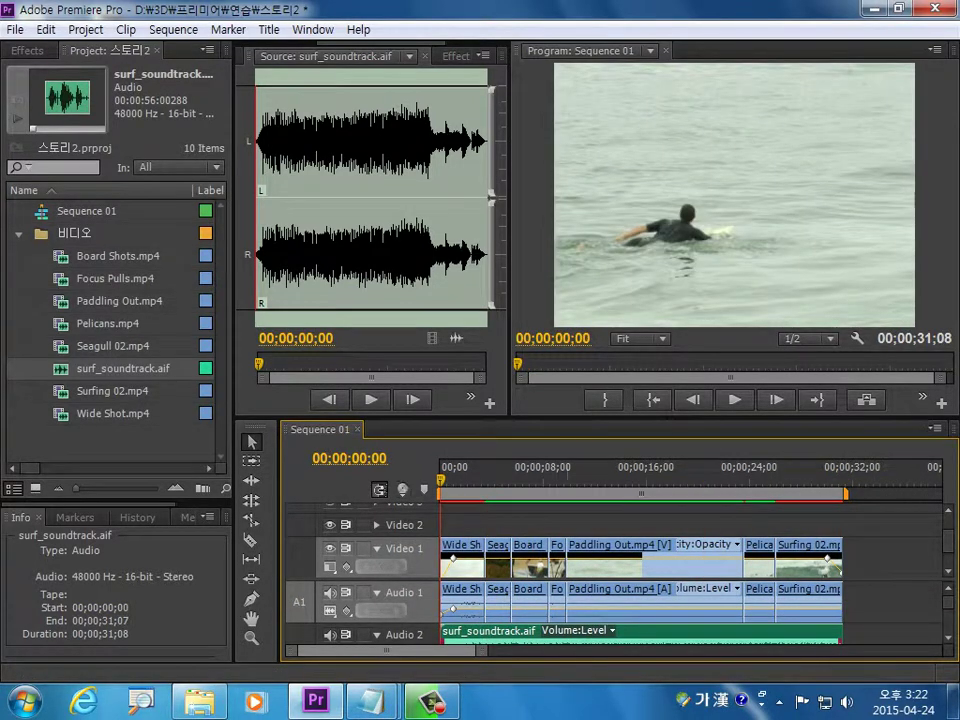
pyautogui.click(73, 233)
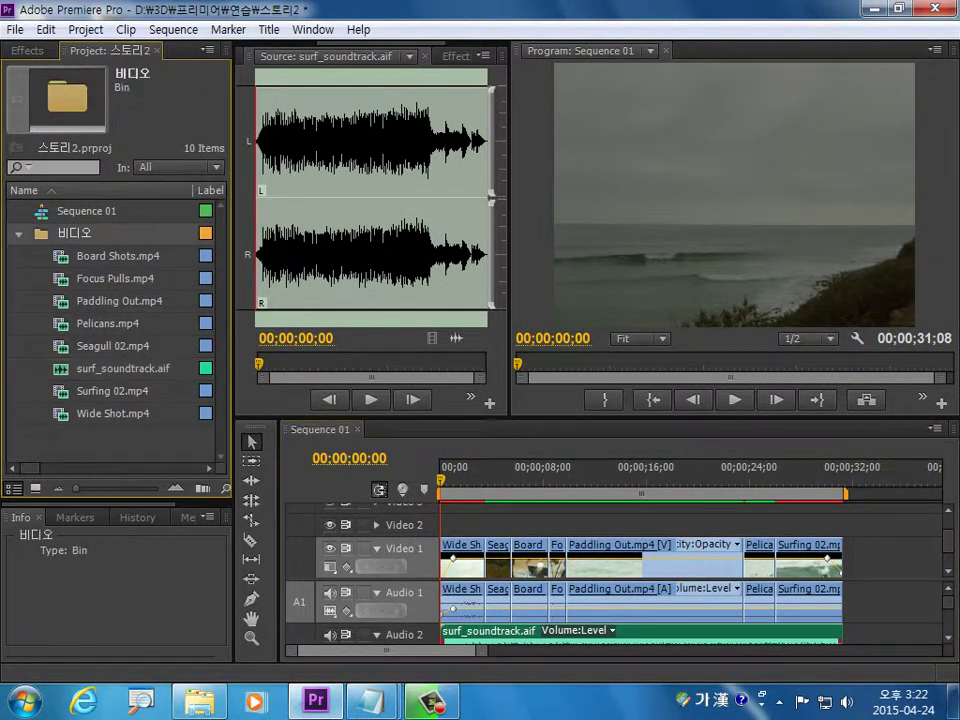
pyautogui.hotkey('ctrl', 't')
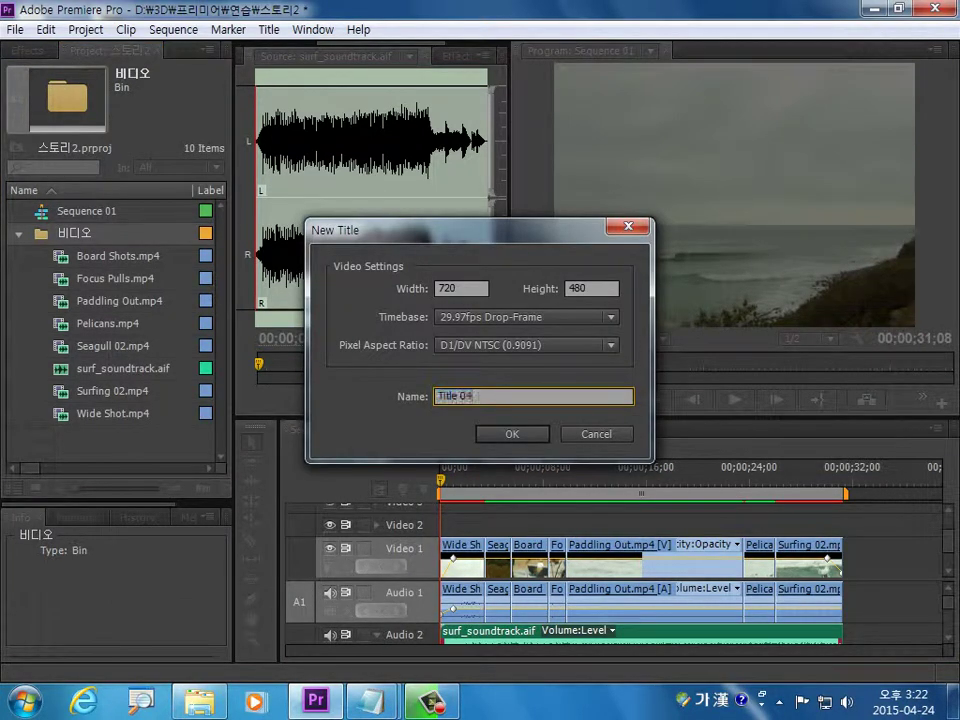
pyautogui.press('Return')
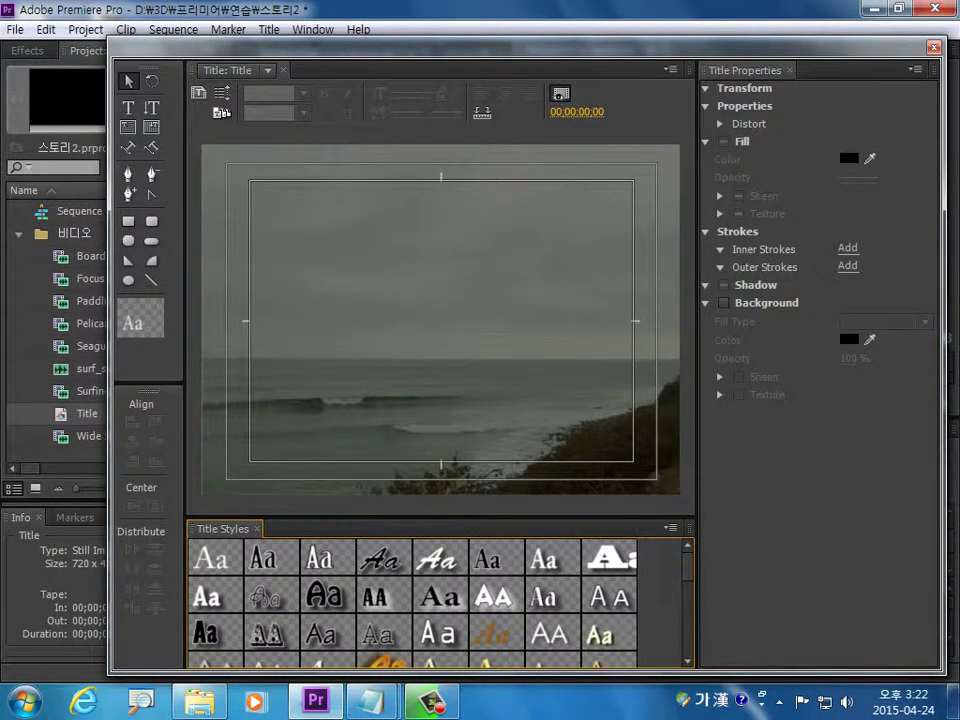
# Step: Add the text 'Surfing' to the title canvas
pyautogui.click(366, 280)
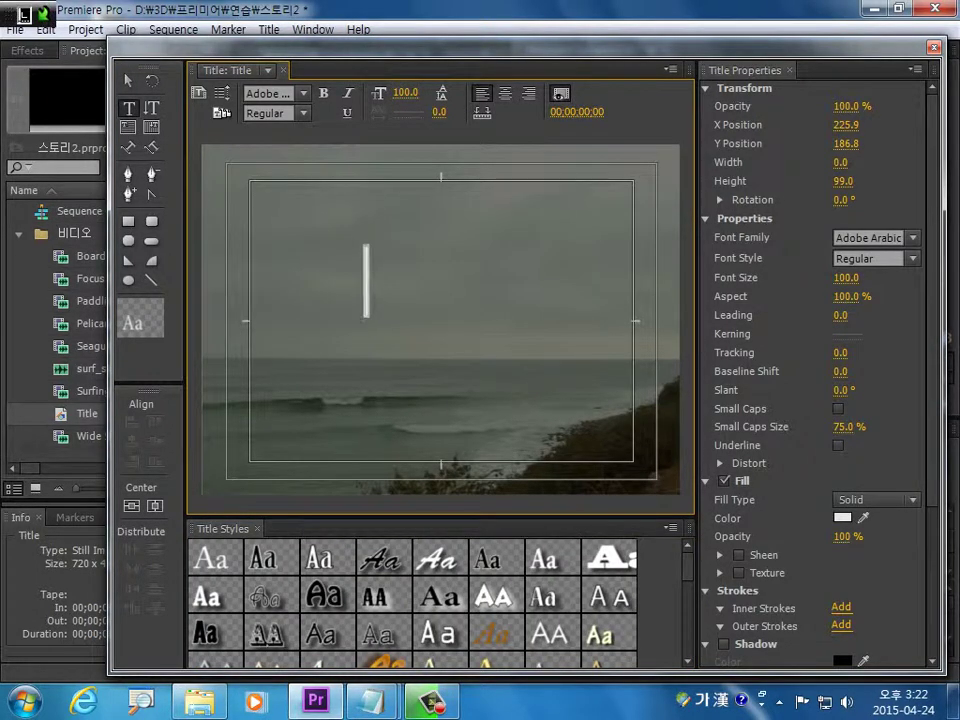
pyautogui.write('Su')
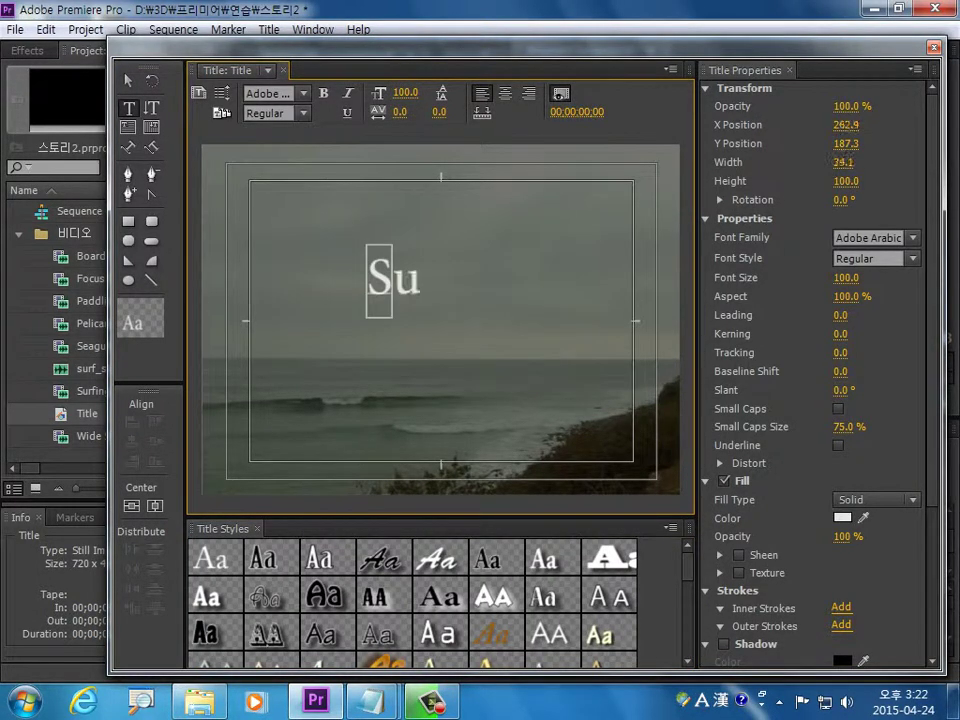
pyautogui.write('rfing')
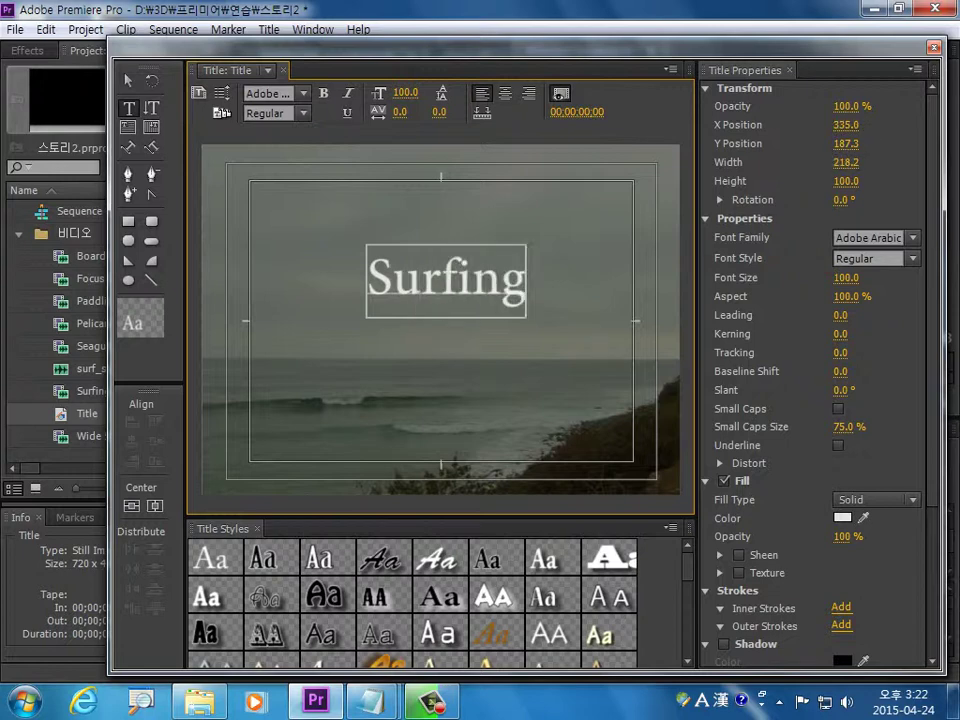
pyautogui.press('Escape')
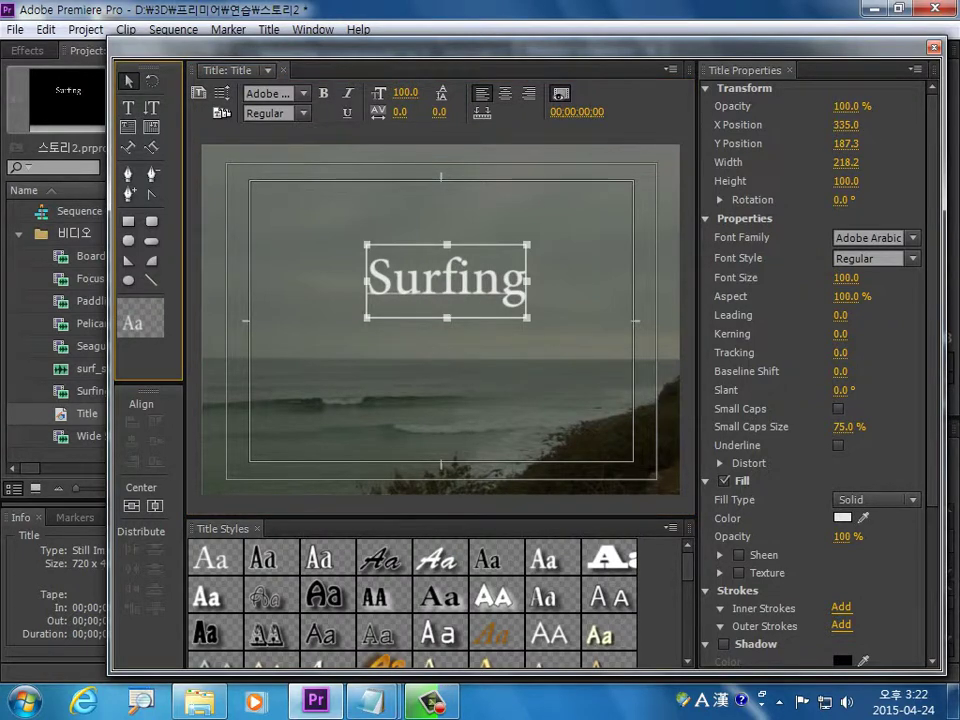
# Step: Style SURFING as CaslonPro Slant Blue 70 at size 88, centred near the top
pyautogui.click(493, 597)
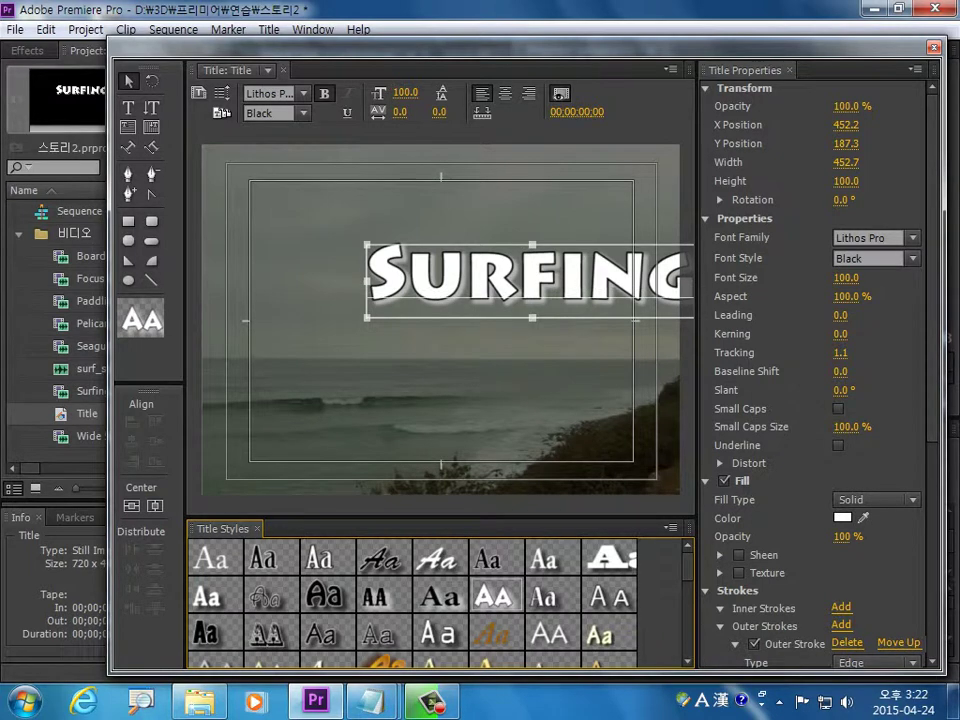
pyautogui.hotkey('ctrl', 'shift', 'h')
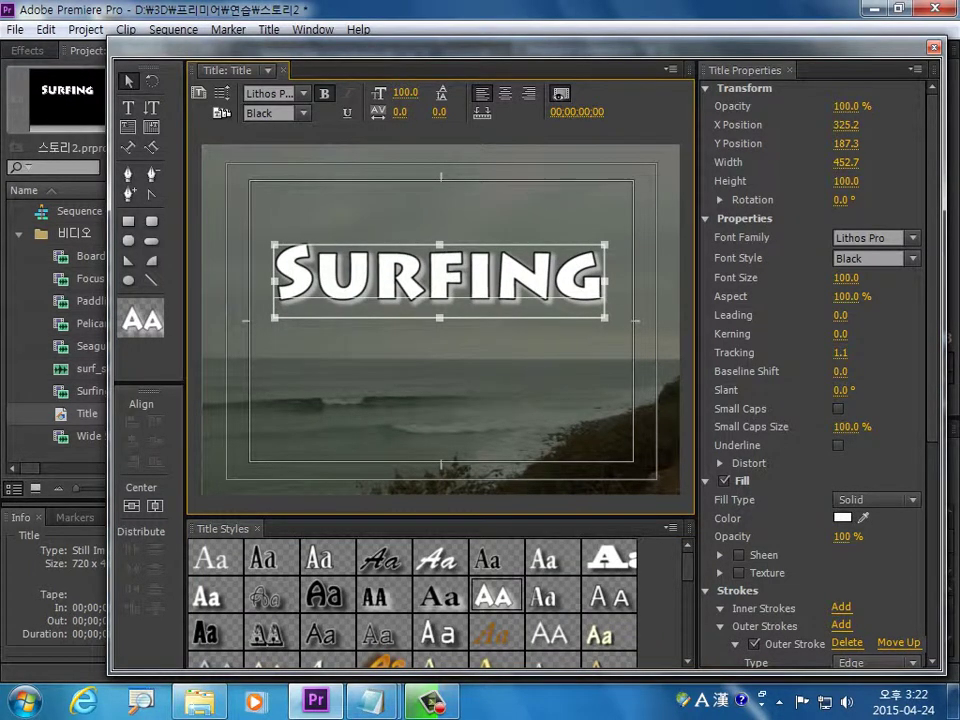
pyautogui.moveTo(687, 565); pyautogui.dragTo(687, 600)
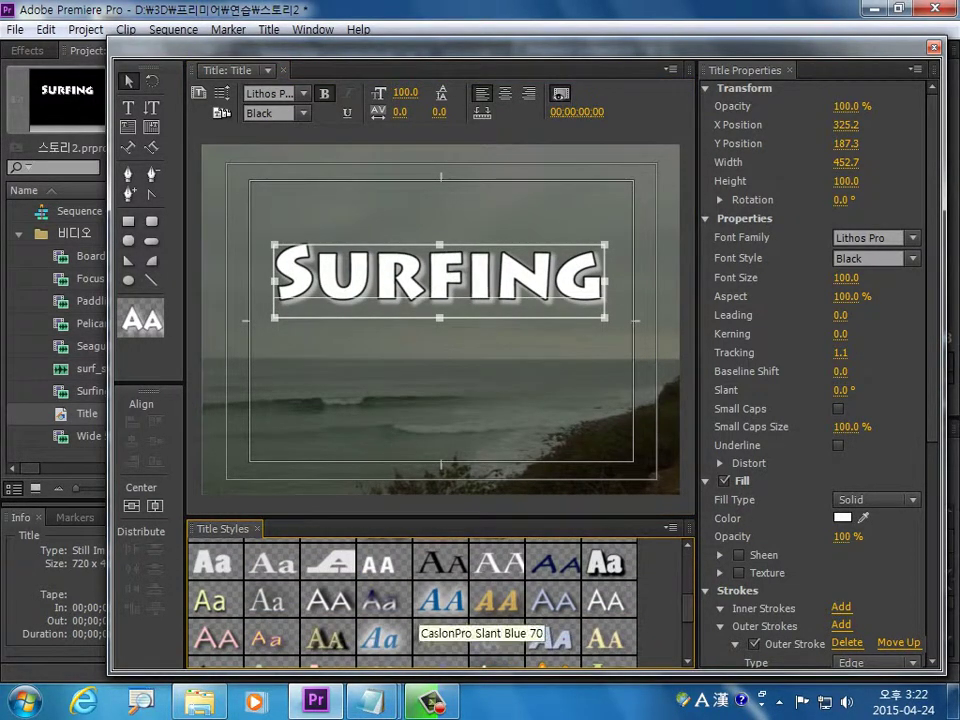
pyautogui.click(430, 605)
pyautogui.moveTo(450, 275); pyautogui.dragTo(447, 266)
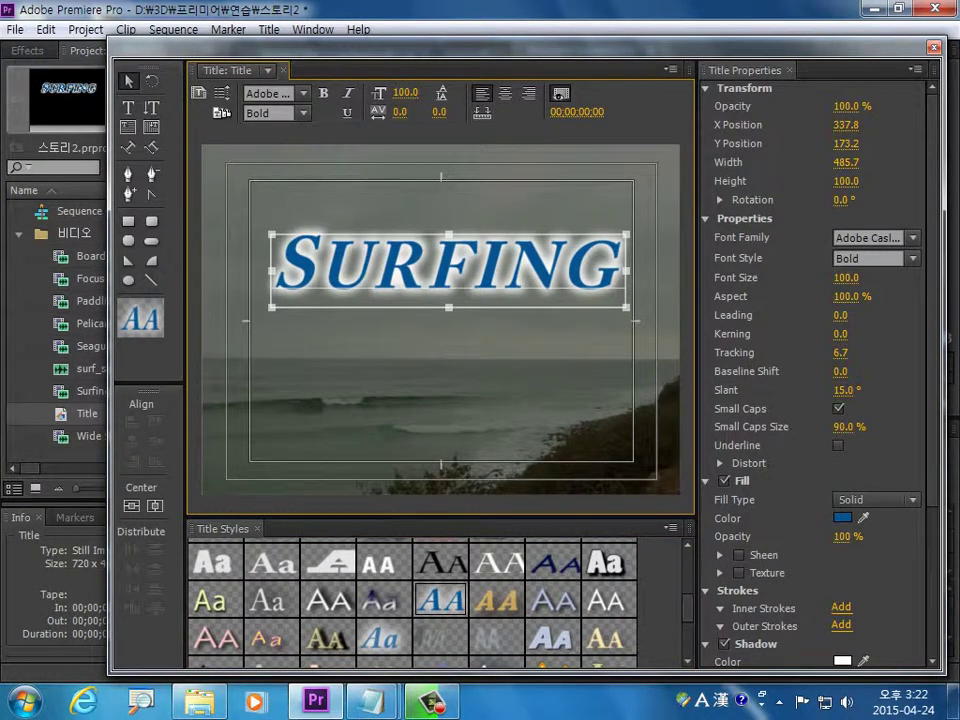
pyautogui.moveTo(845, 277); pyautogui.dragTo(800, 277)
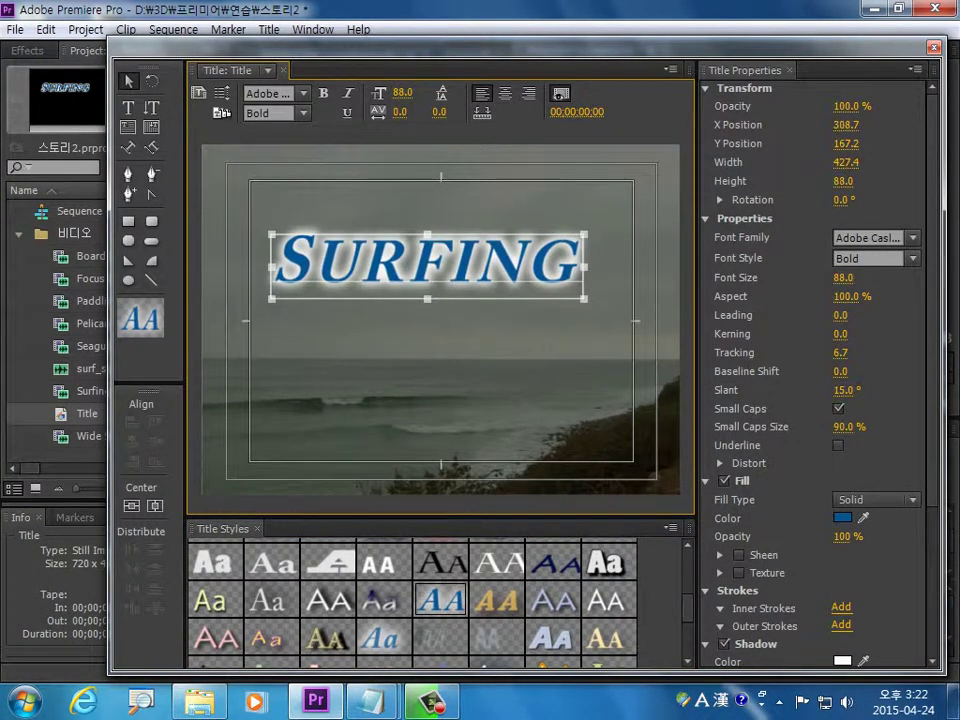
pyautogui.moveTo(447, 276); pyautogui.dragTo(446, 272)
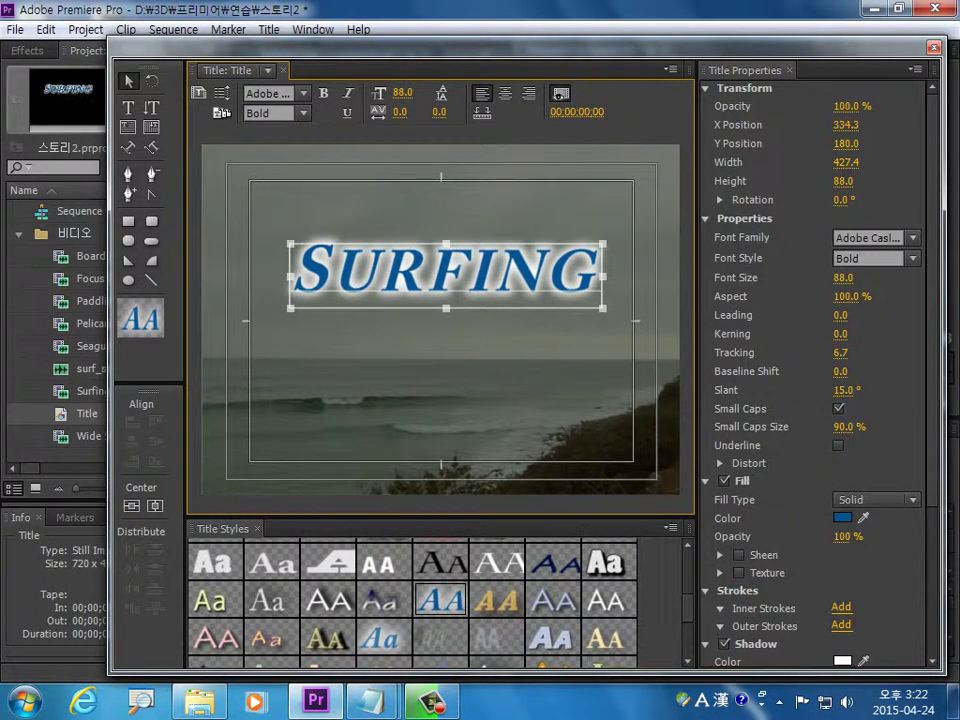
# Step: Set Roll/Crawl to Roll with Start Off Screen and Postroll 60, then close the Titler
pyautogui.click(199, 92)
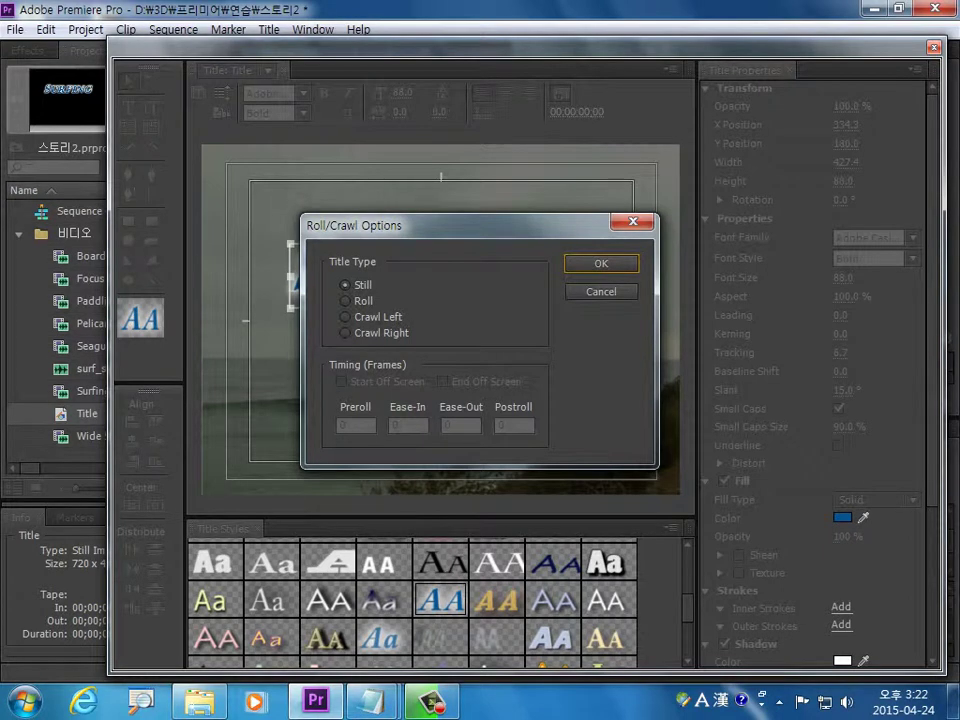
pyautogui.click(345, 300)
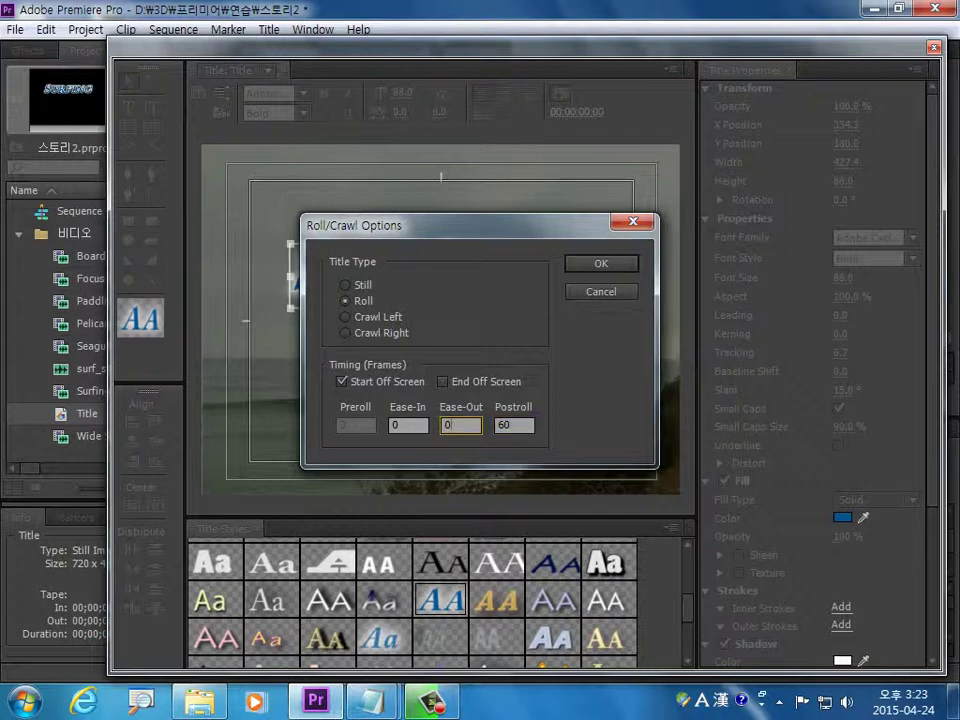
pyautogui.press('Tab')
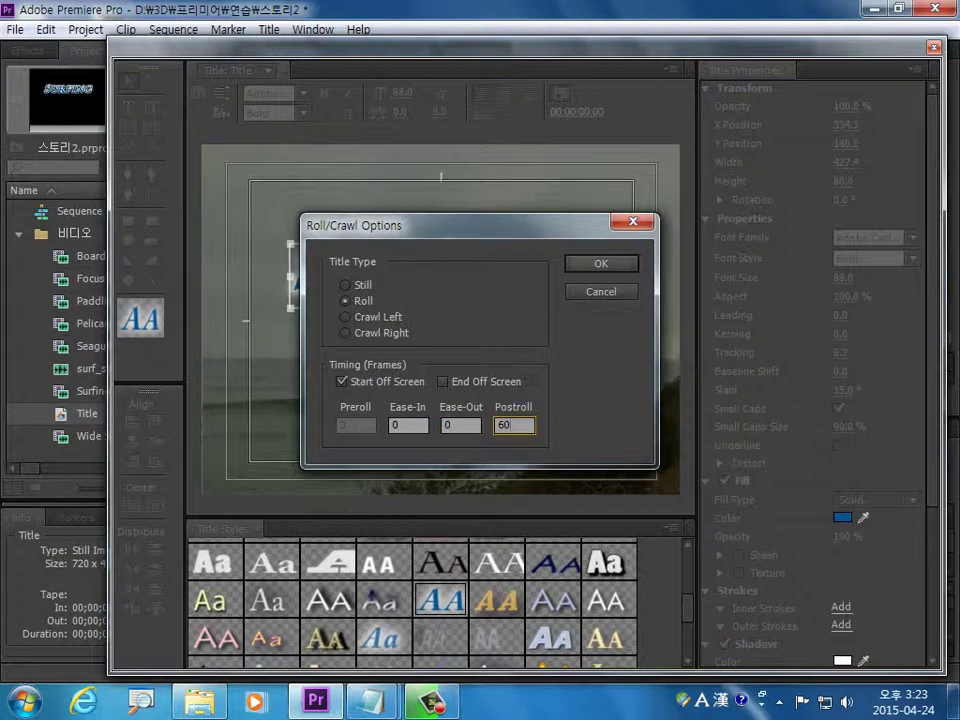
pyautogui.press('Return')
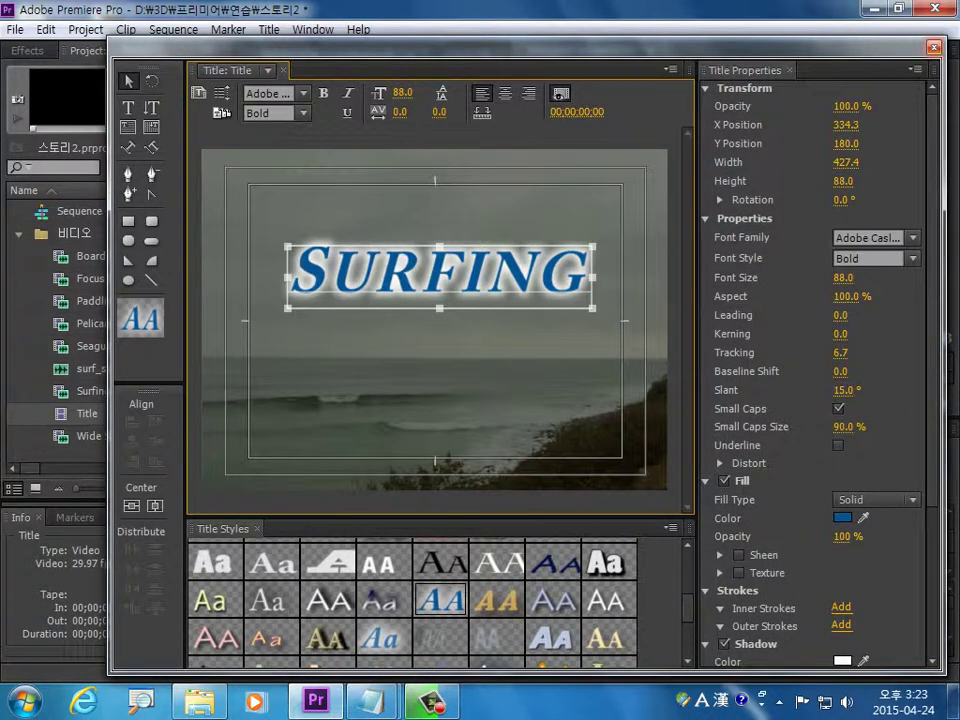
pyautogui.hotkey('ctrl', 'w')
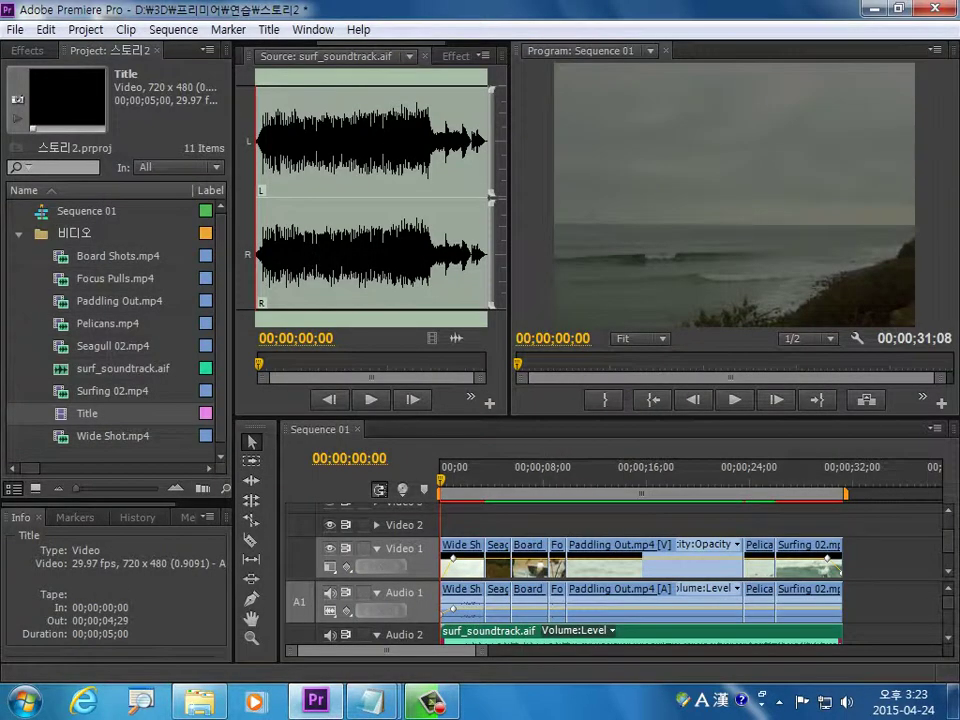
# Step: Place the Title clip on Video 2 at the sequence start and preview it
pyautogui.moveTo(87, 413); pyautogui.dragTo(447, 525)
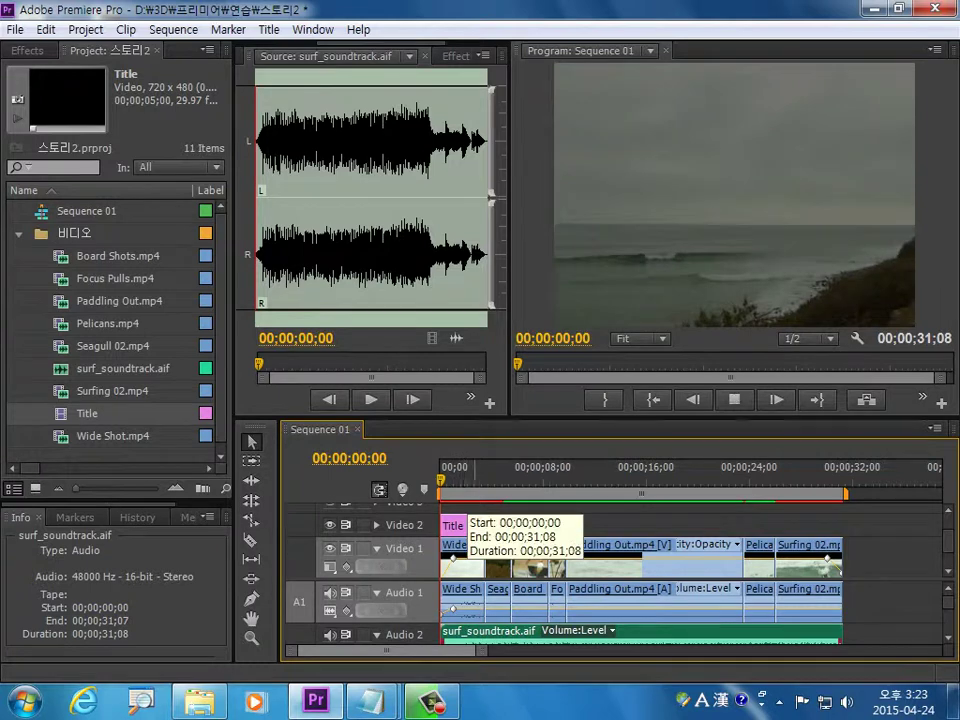
pyautogui.press('space')
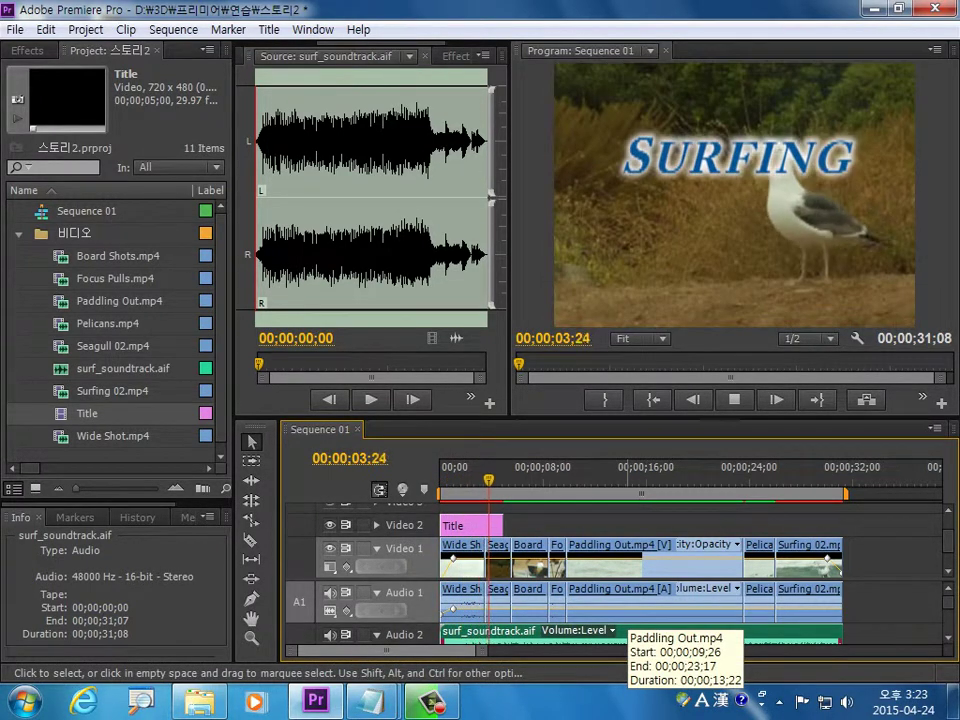
pyautogui.press('space')
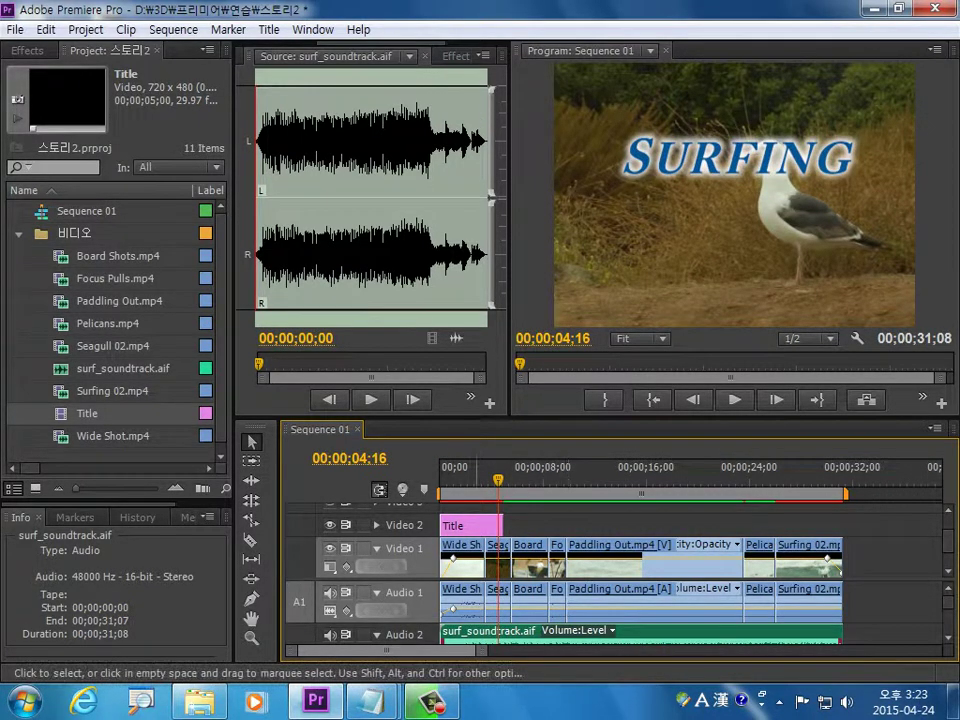
# Step: Trim the title's out point to about 3;15, ending with Wide Shot, and expand Video 2
pyautogui.click(498, 525)
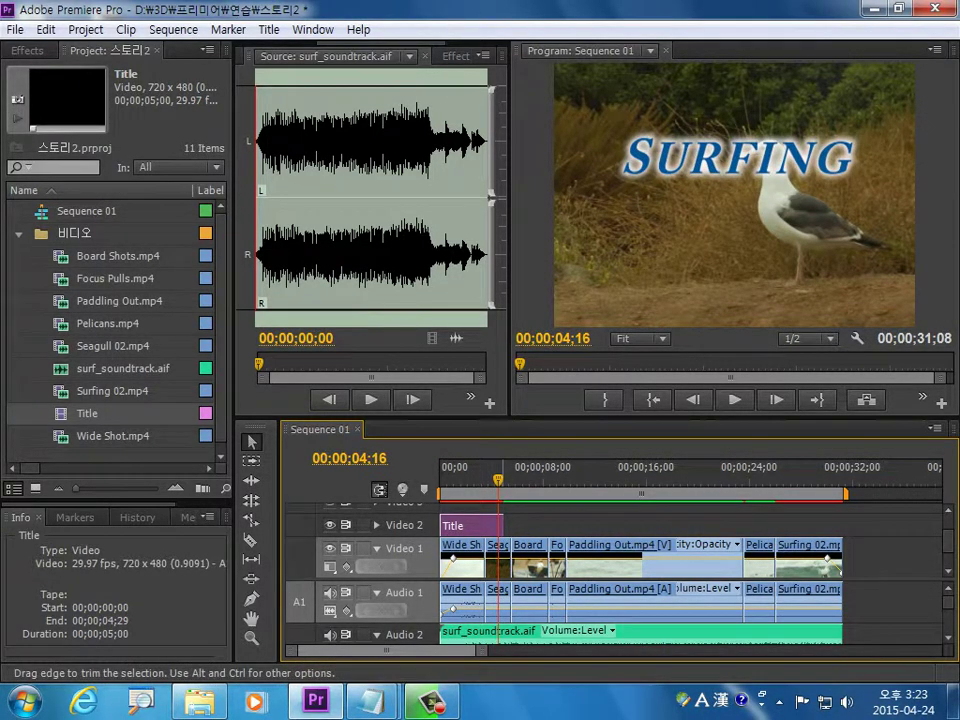
pyautogui.press('=')
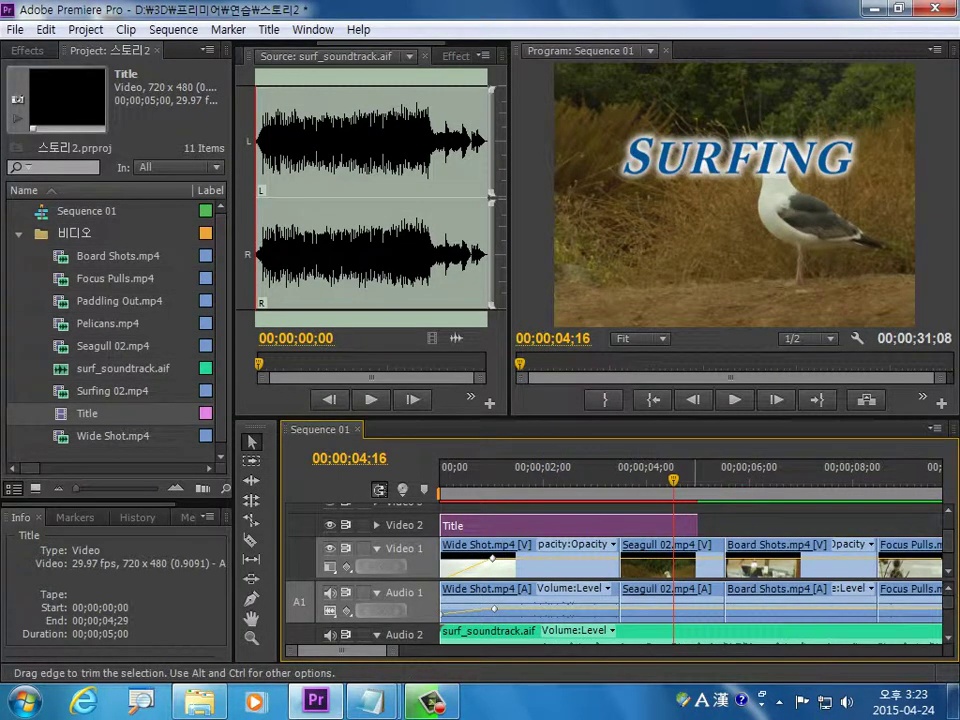
pyautogui.moveTo(697, 525); pyautogui.dragTo(617, 525)
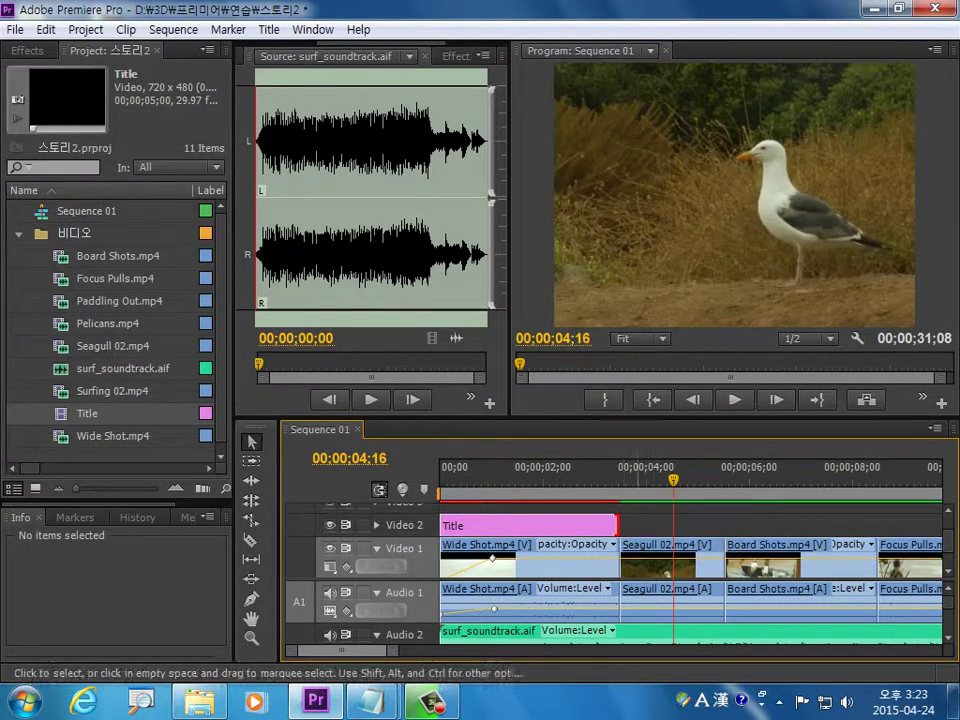
pyautogui.moveTo(542, 467); pyautogui.dragTo(512, 467)
pyautogui.press('space')
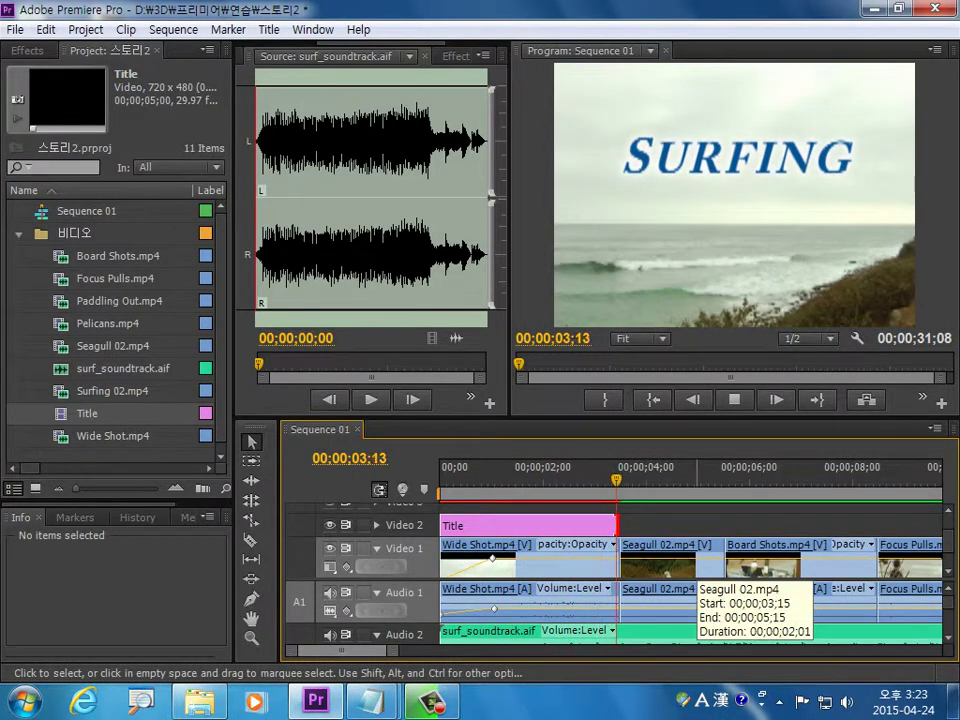
pyautogui.press('space')
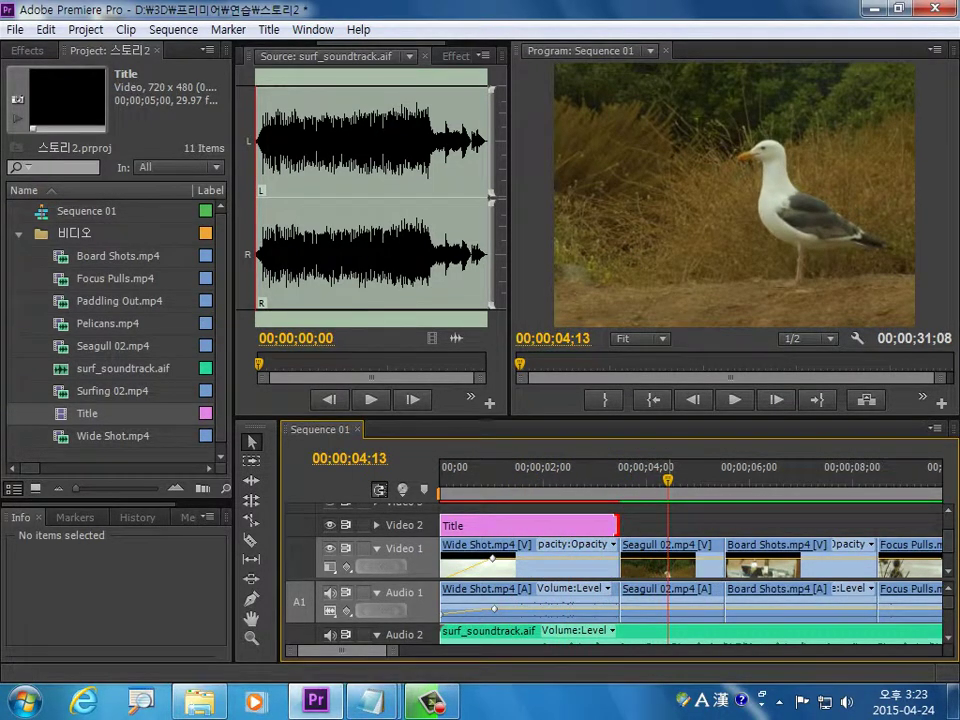
pyautogui.moveTo(579, 467); pyautogui.dragTo(572, 467)
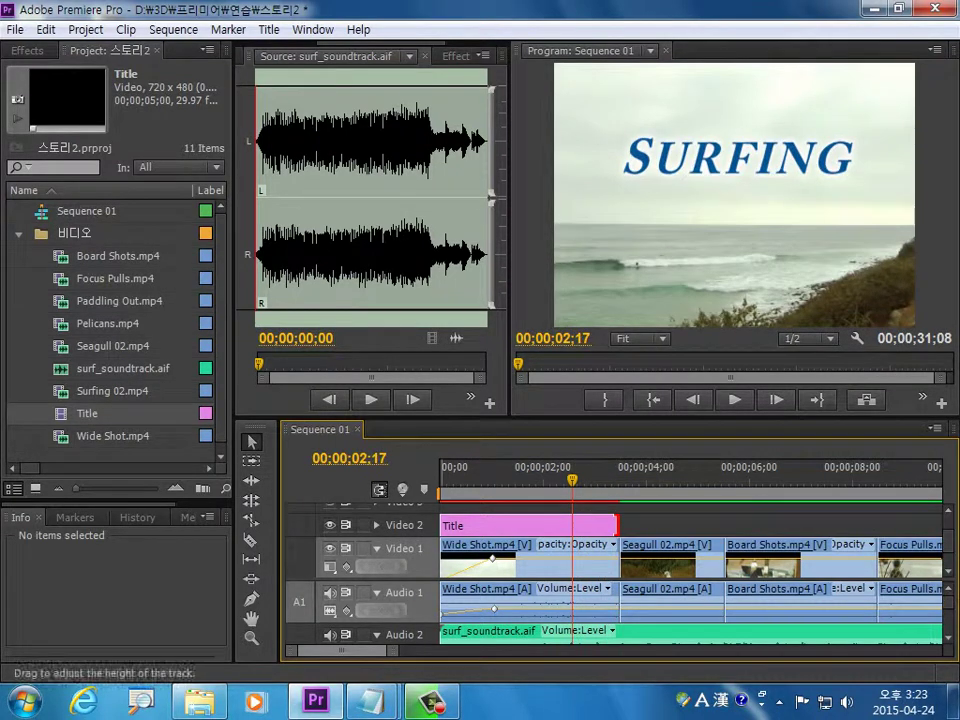
pyautogui.click(376, 525)
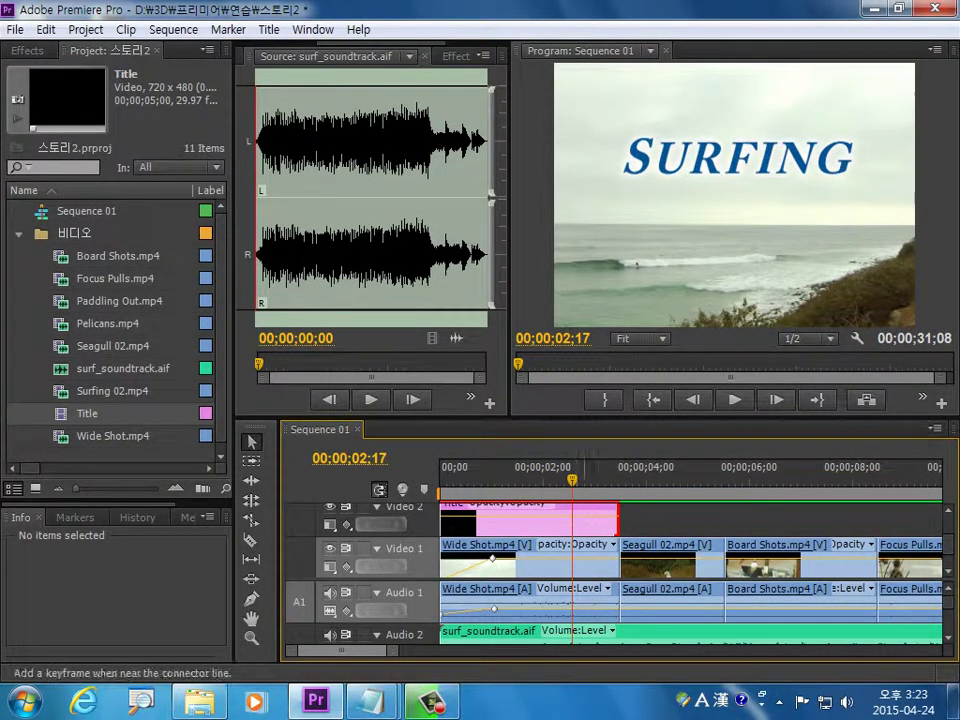
# Step: Keyframe the SURFING title's opacity down to 0 at 00;00;03;13 and preview the fade
pyautogui.keyDown('ctrl'); pyautogui.click(584, 516); pyautogui.keyUp('ctrl')
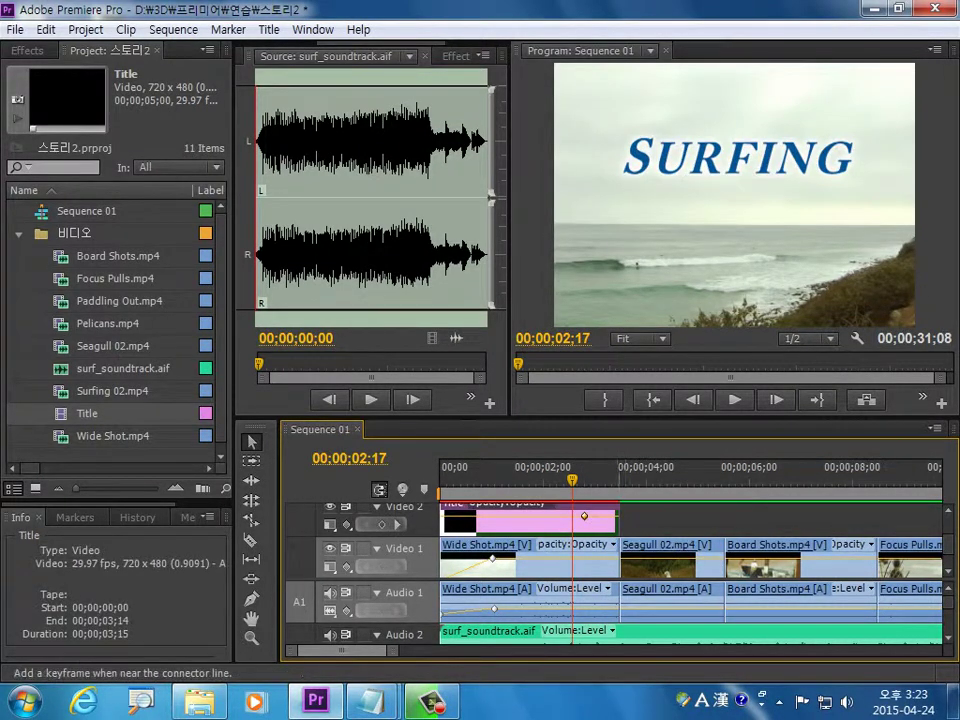
pyautogui.keyDown('ctrl'); pyautogui.click(617, 516); pyautogui.keyUp('ctrl')
pyautogui.moveTo(617, 516); pyautogui.dragTo(617, 528)
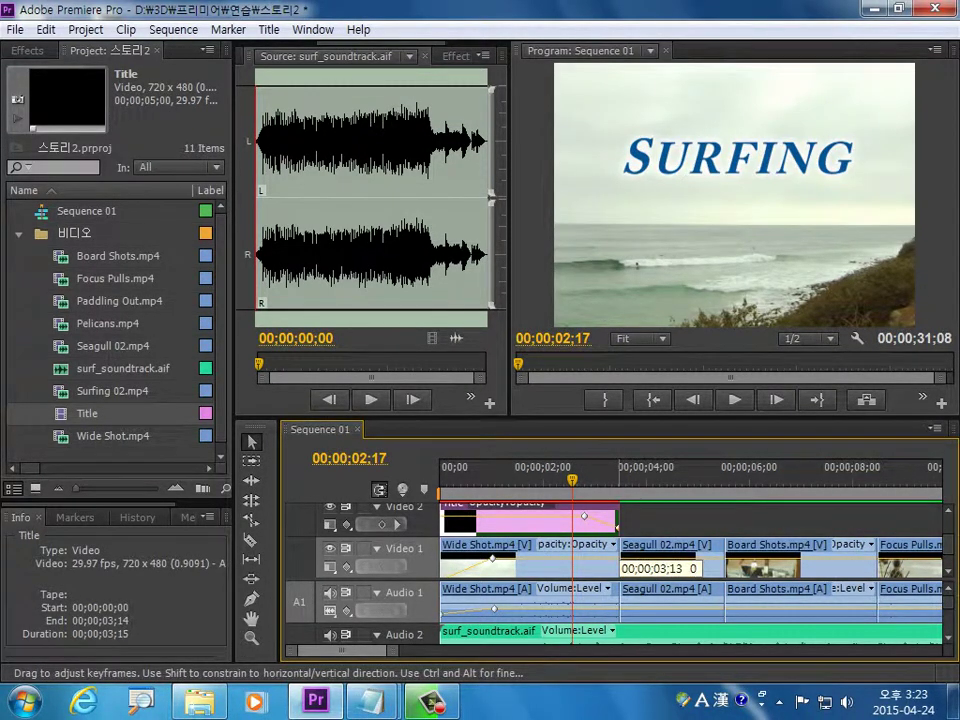
pyautogui.press('Home')
pyautogui.press('space')
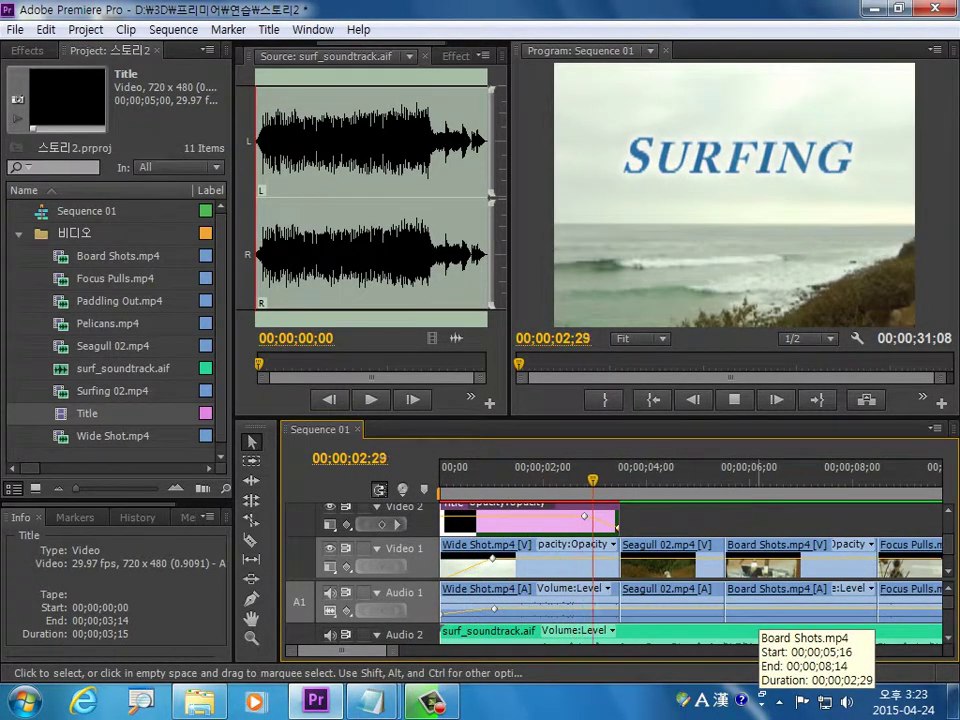
pyautogui.press('space')
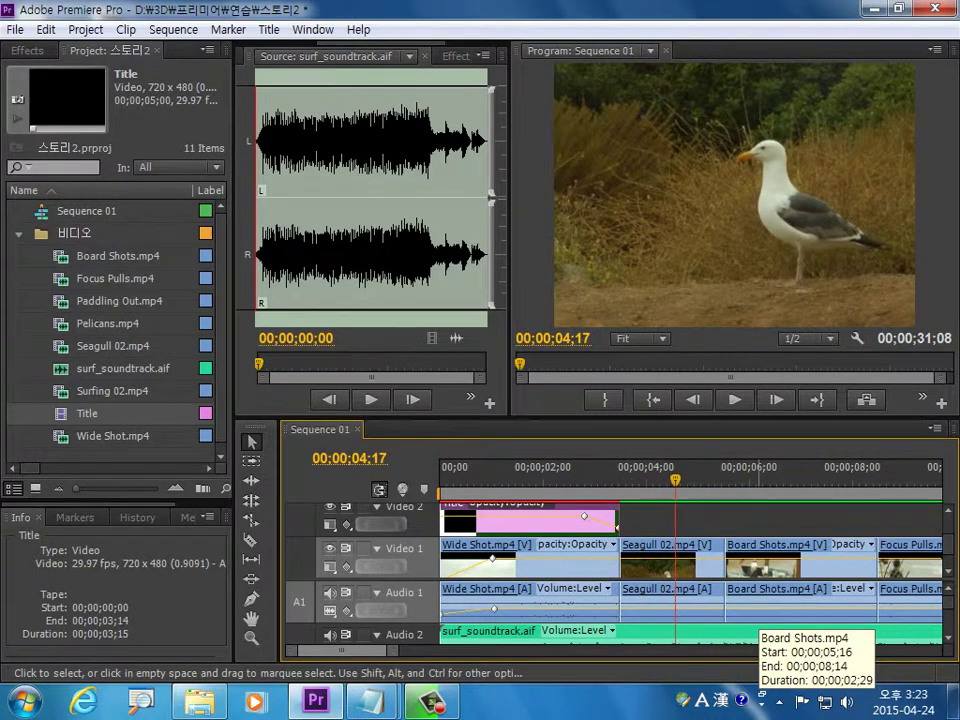
pyautogui.press('\\')
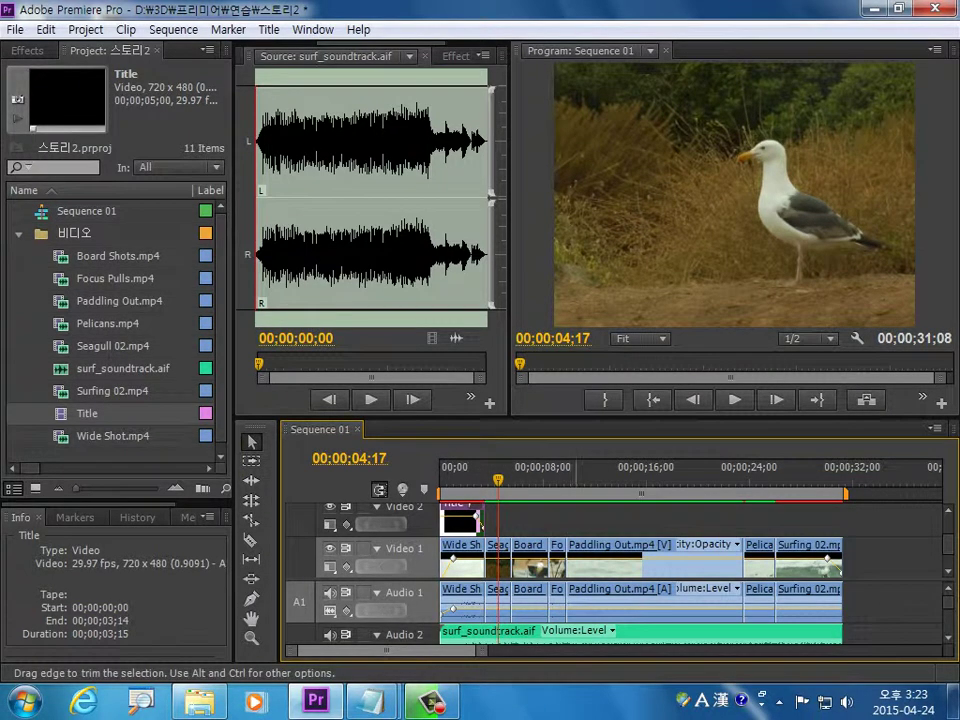
# Step: Create a new title named 'Ending' with Ctrl+T
pyautogui.hotkey('ctrl', 't')
pyautogui.write('e')
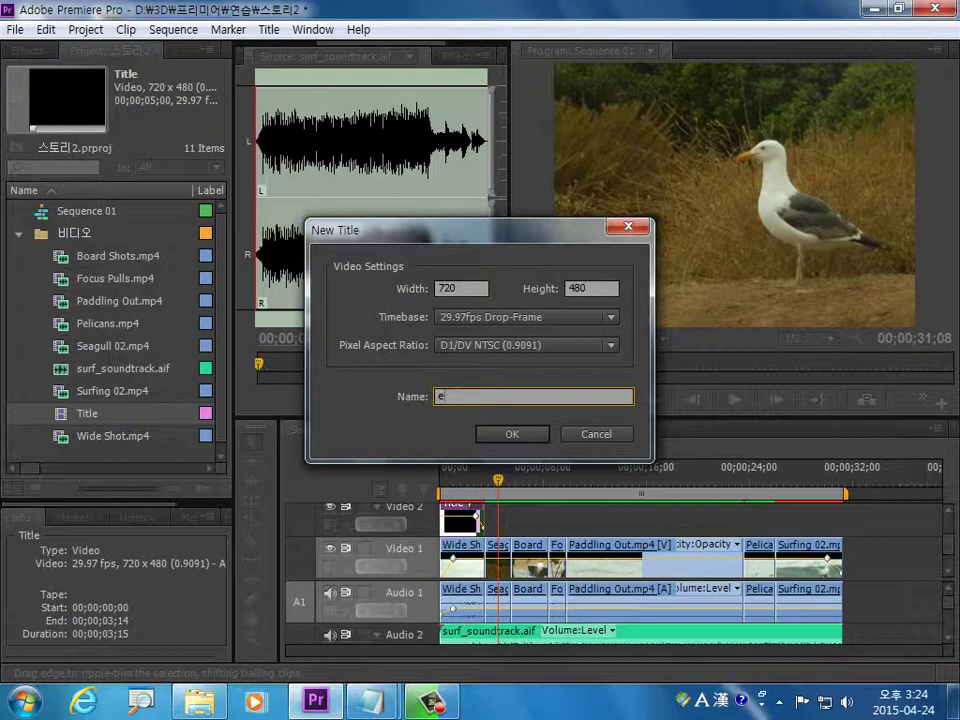
pyautogui.press('BackSpace')
pyautogui.write('End')
pyautogui.write('ing')
pyautogui.press('Return')
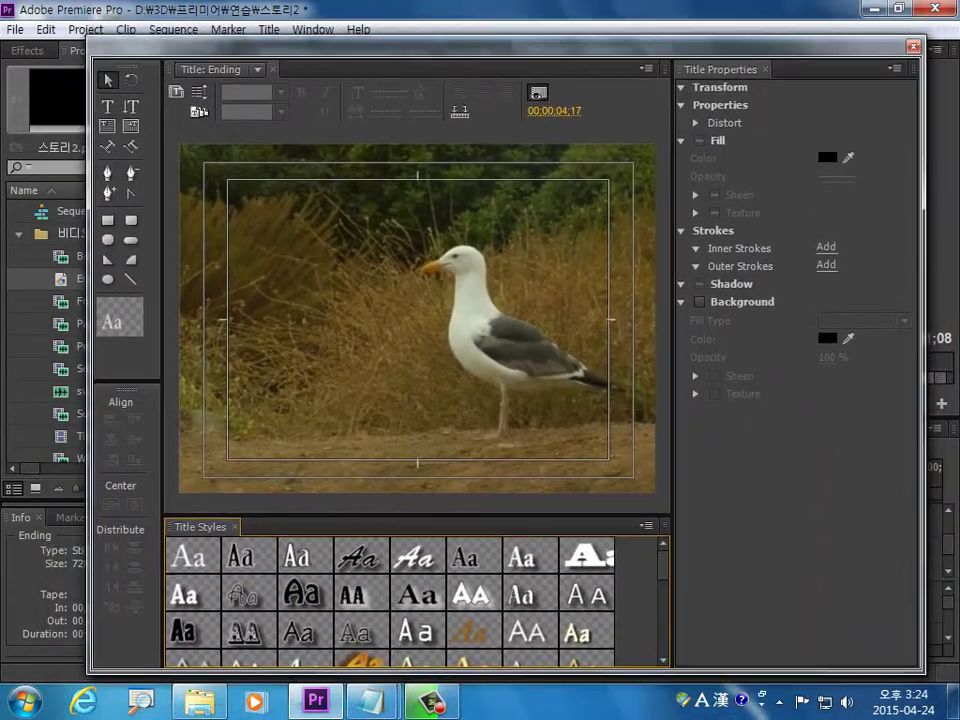
# Step: Select and copy the Notepad credit roles 출연 through 연출, then return to Premiere
pyautogui.moveTo(371, 701)
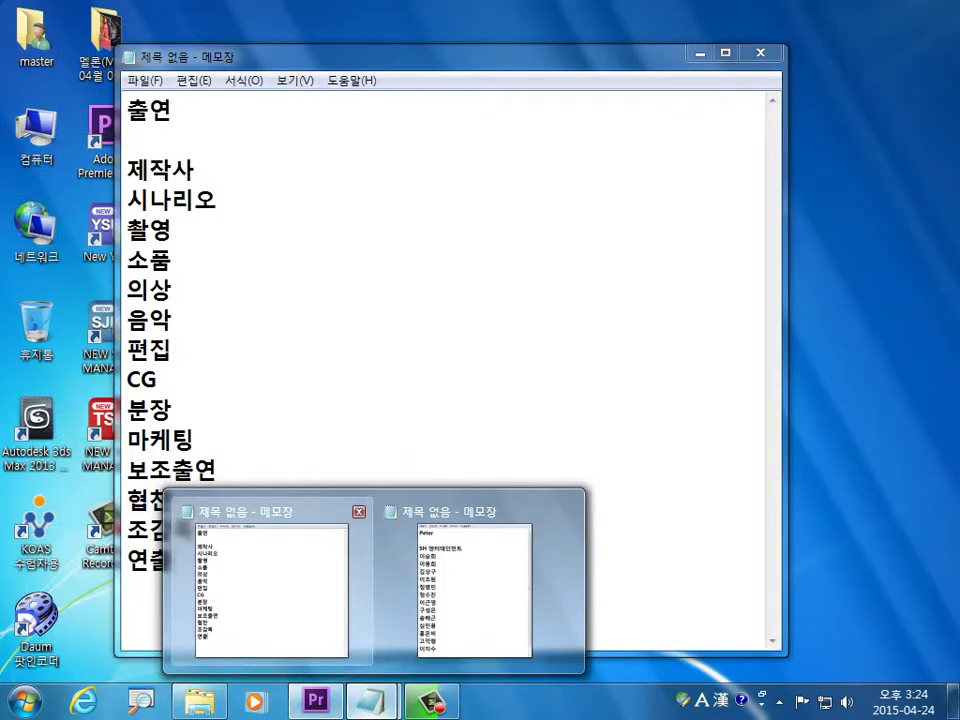
pyautogui.click(270, 585)
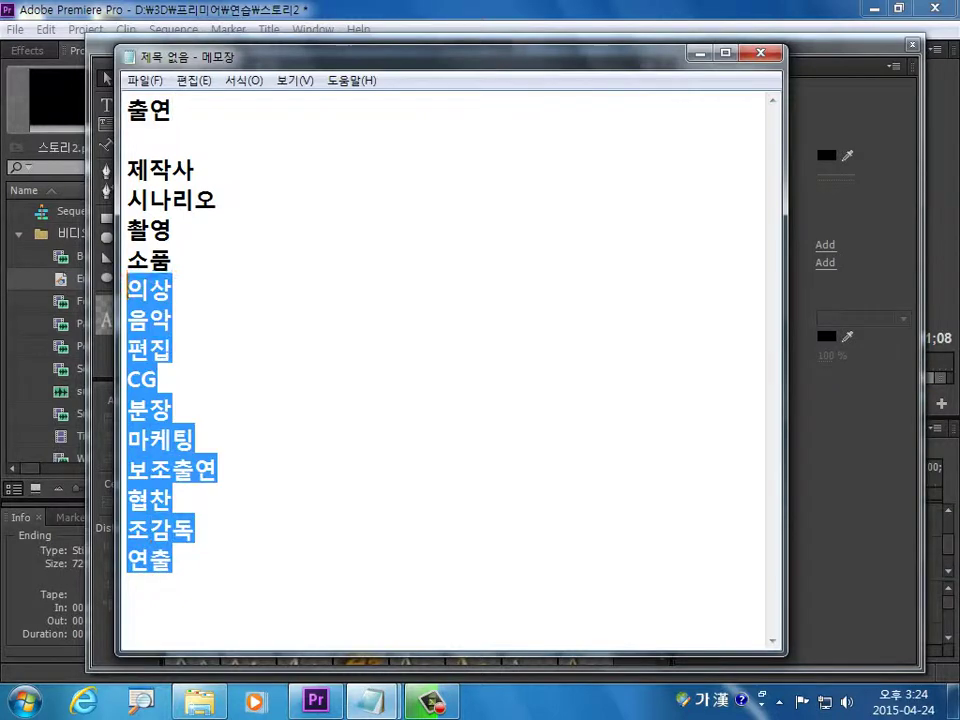
pyautogui.moveTo(173, 560); pyautogui.dragTo(112, 82)
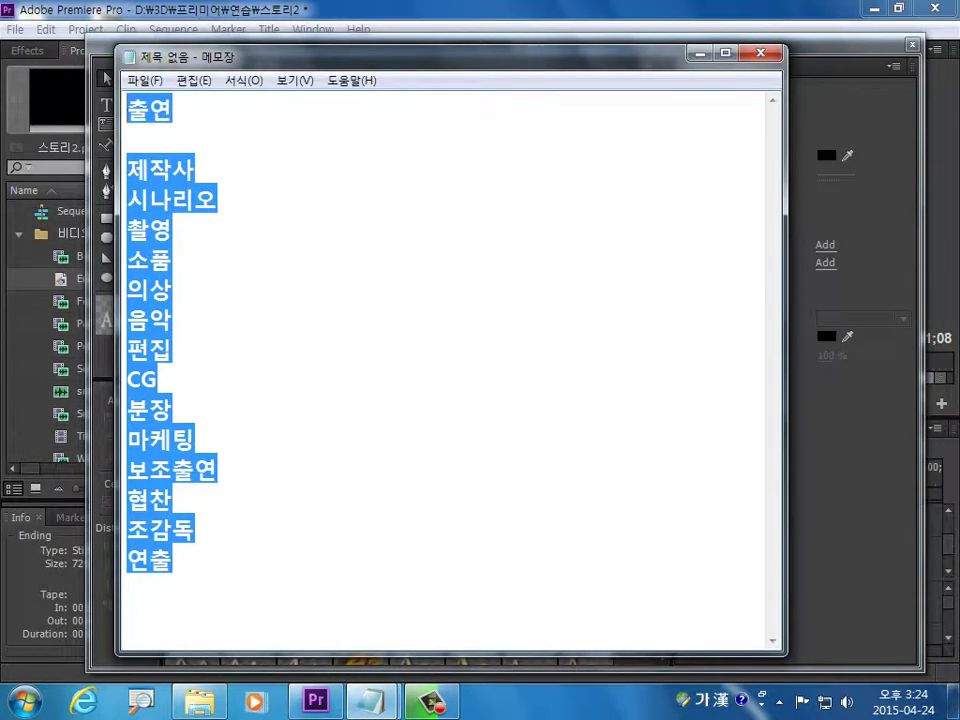
pyautogui.hotkey('alt', 'Tab')
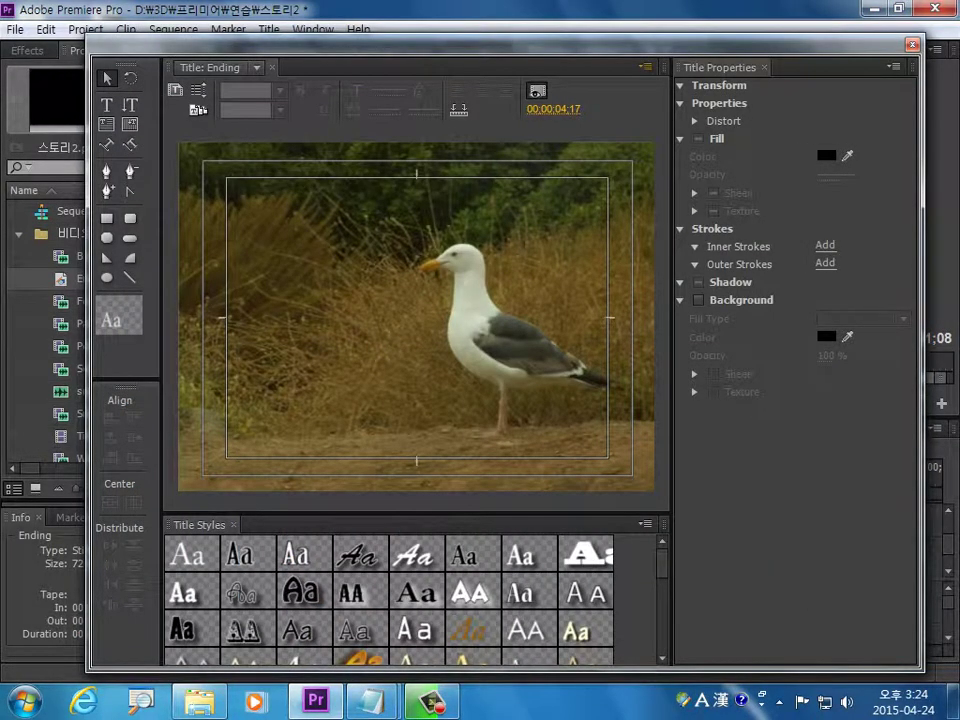
# Step: Move the playhead to the sequence end and reopen the Ending title
pyautogui.moveTo(500, 44); pyautogui.dragTo(506, 666)
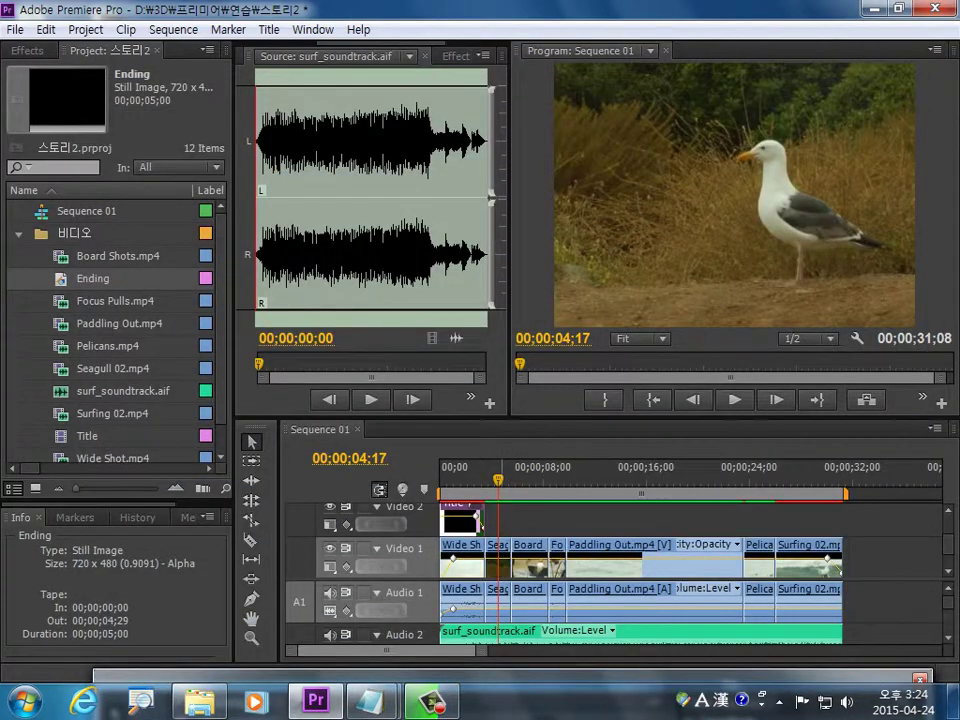
pyautogui.click(597, 478)
pyautogui.press('End')
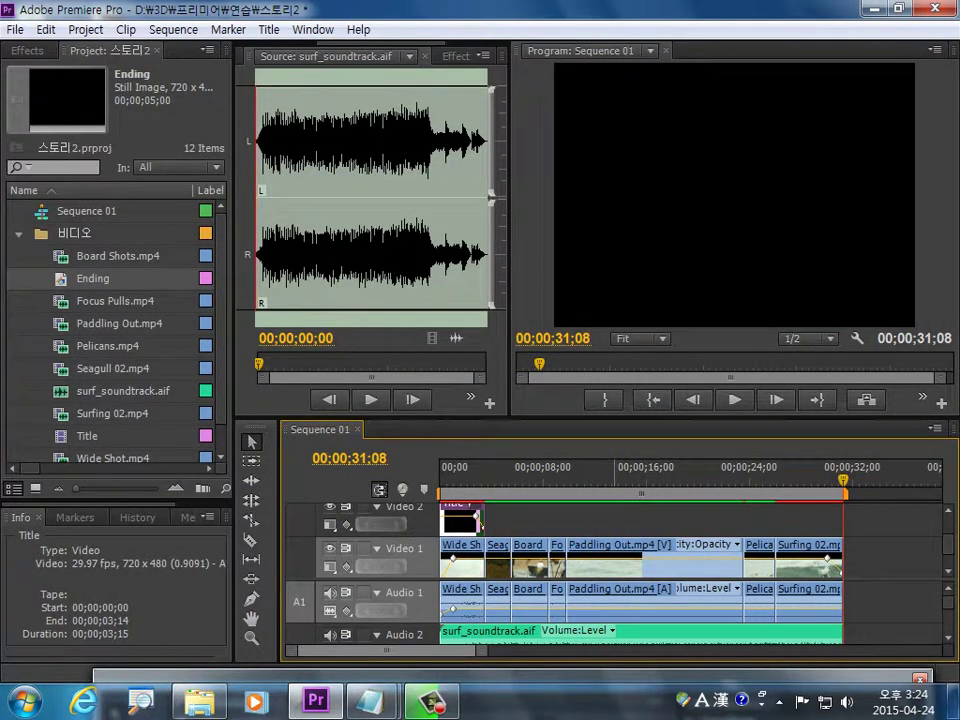
pyautogui.doubleClick(470, 520)
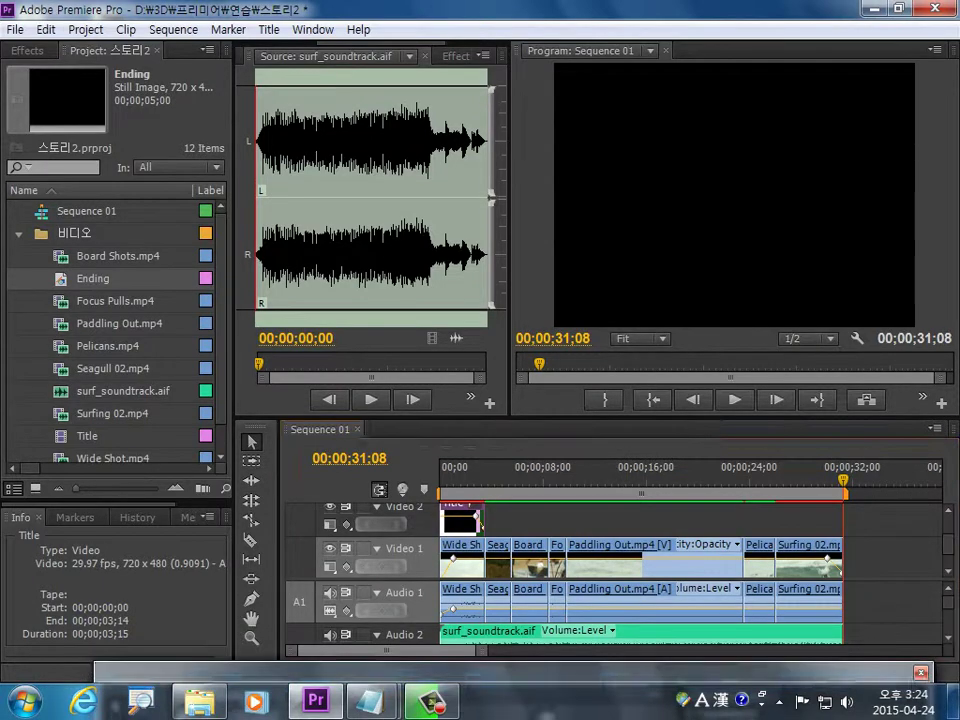
# Step: Paste the credit-role list as a text block near the title's top
pyautogui.press('t')
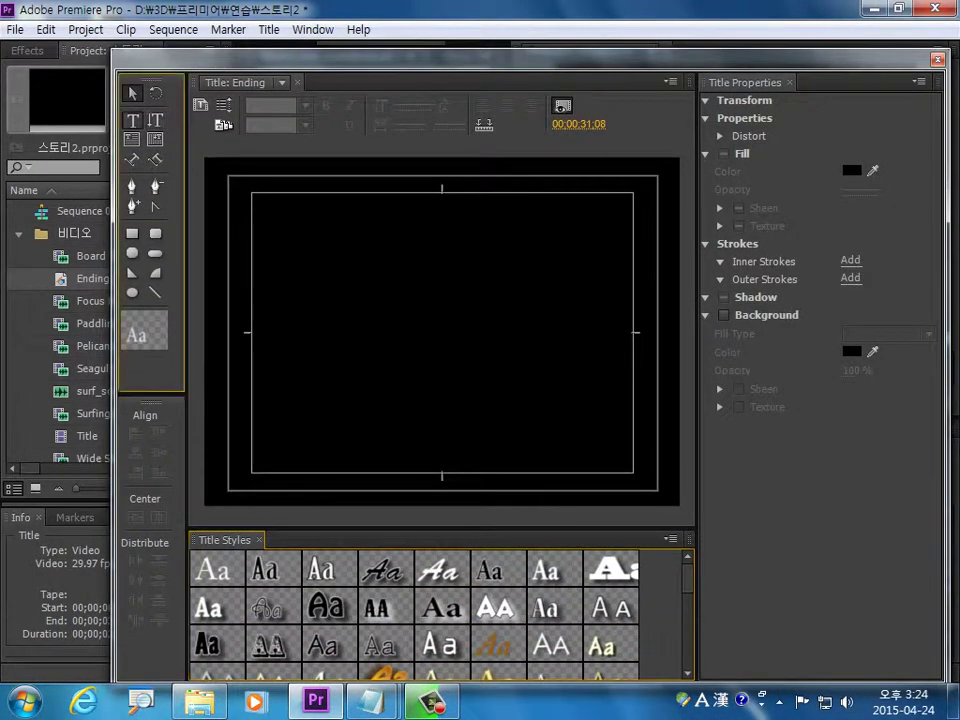
pyautogui.click(342, 196)
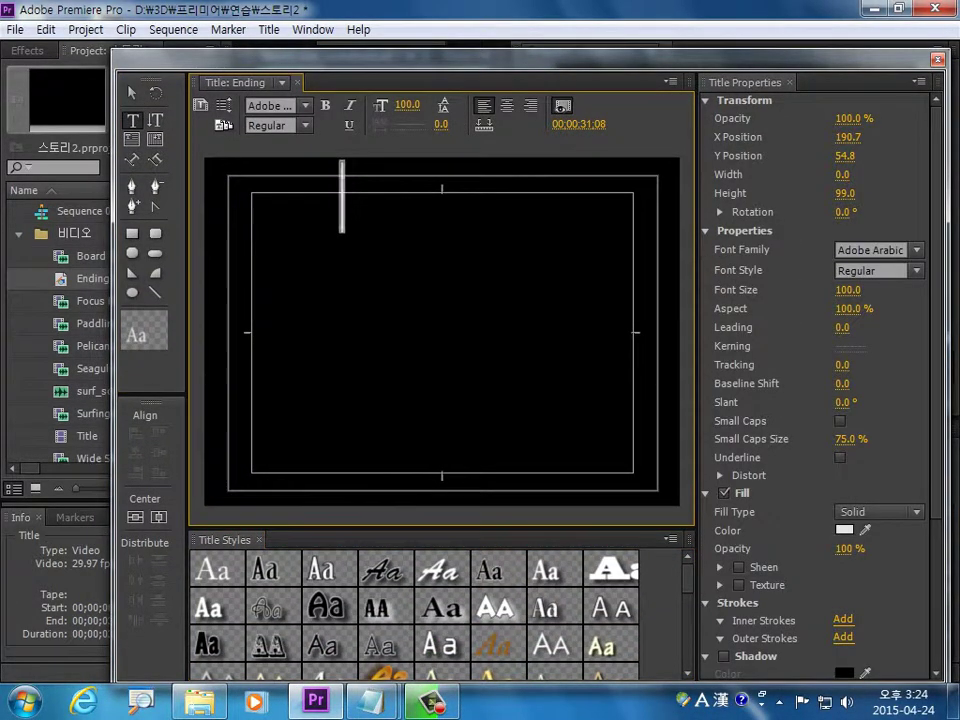
pyautogui.hotkey('ctrl', 'v')
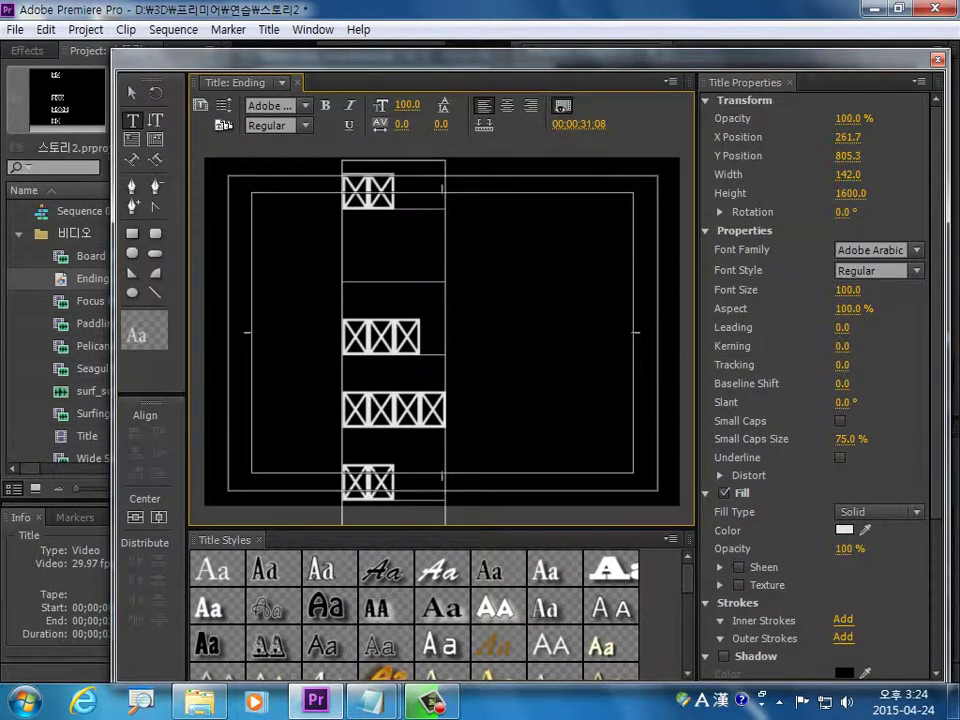
pyautogui.click(131, 92)
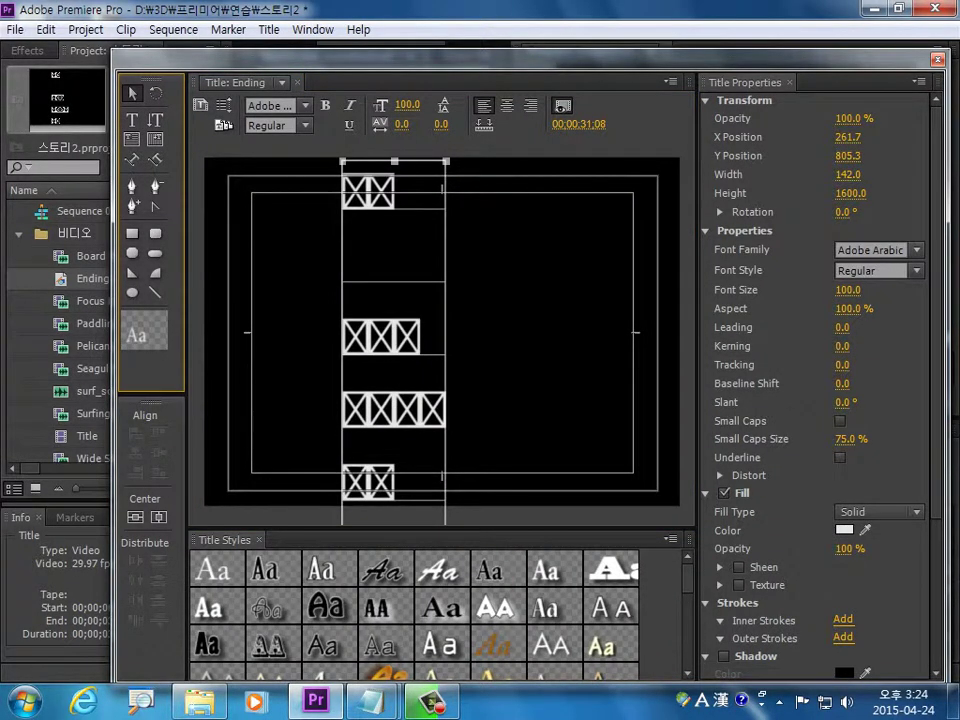
pyautogui.click(393, 340)
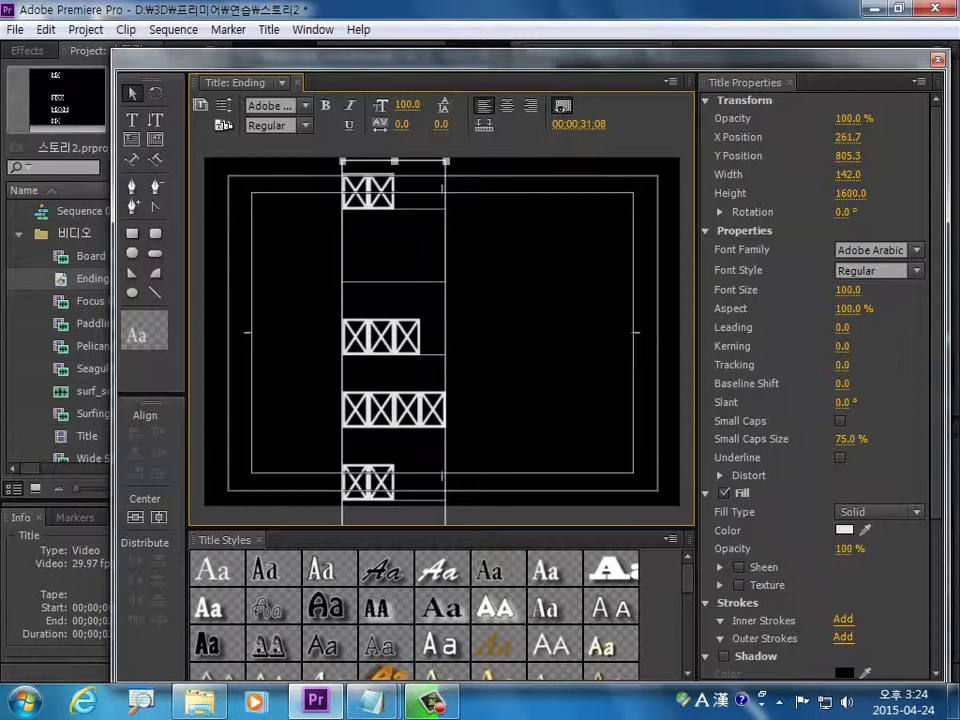
# Step: Set the credit list's font to Yj DWMMOOGJO
pyautogui.click(275, 105)
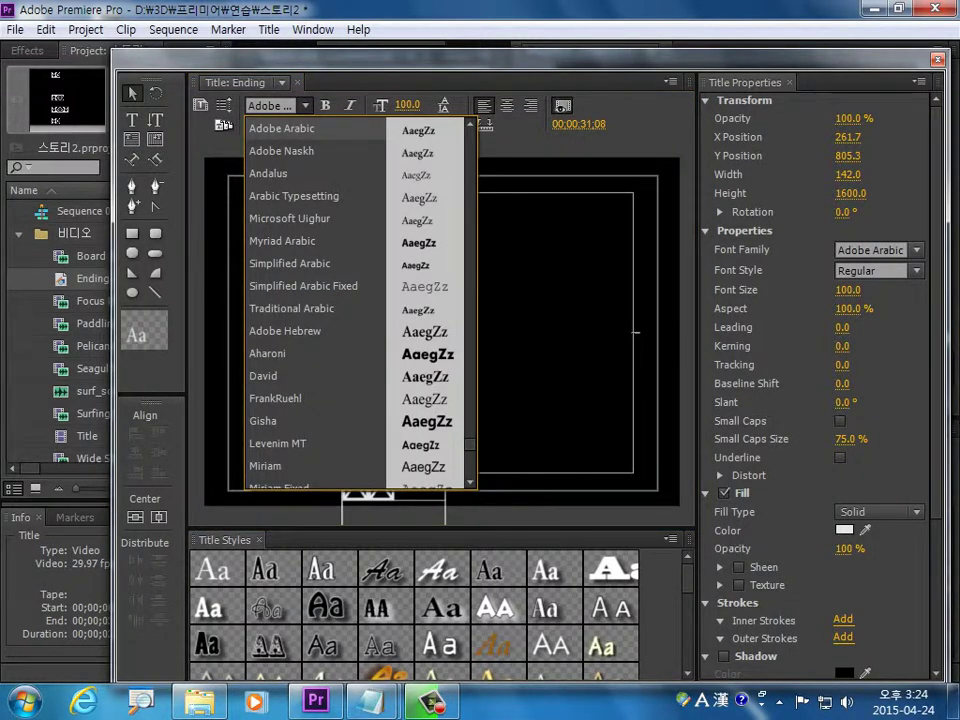
pyautogui.scroll(3, 355, 300)
pyautogui.scroll(2, 355, 300)
pyautogui.scroll(1, 355, 300)
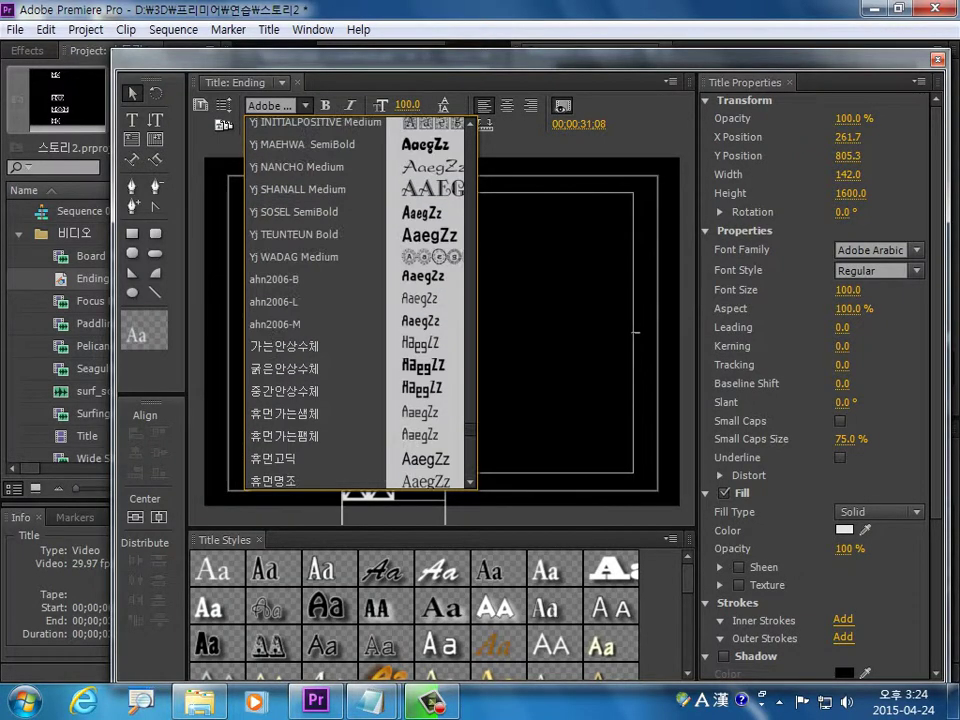
pyautogui.scroll(1, 355, 300)
pyautogui.scroll(1, 355, 300)
pyautogui.scroll(2, 355, 300)
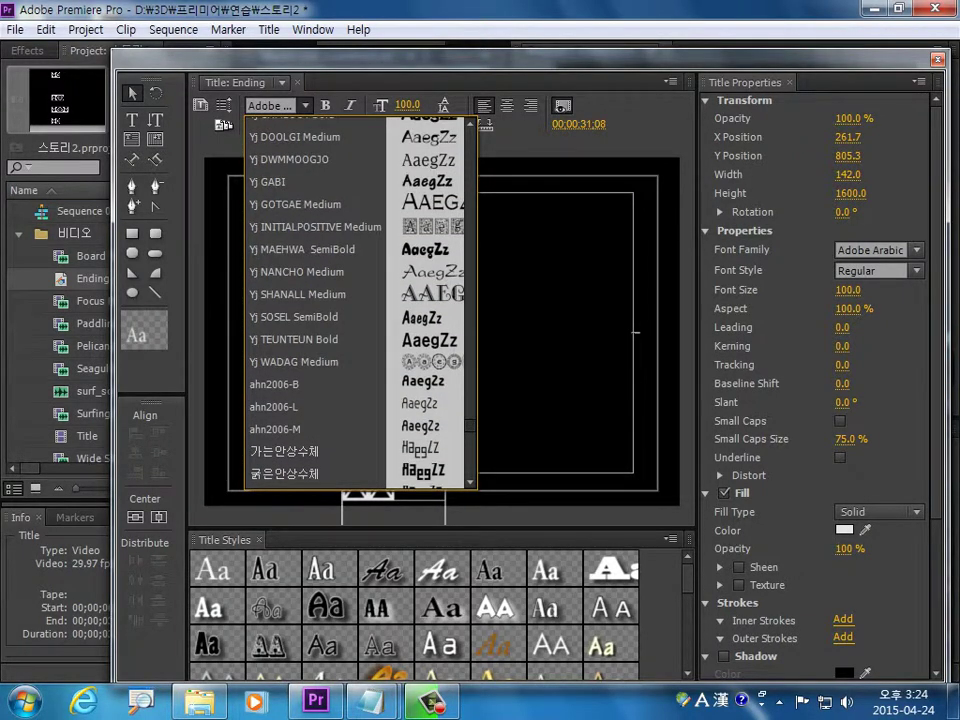
pyautogui.scroll(1, 355, 300)
pyautogui.click(268, 260)
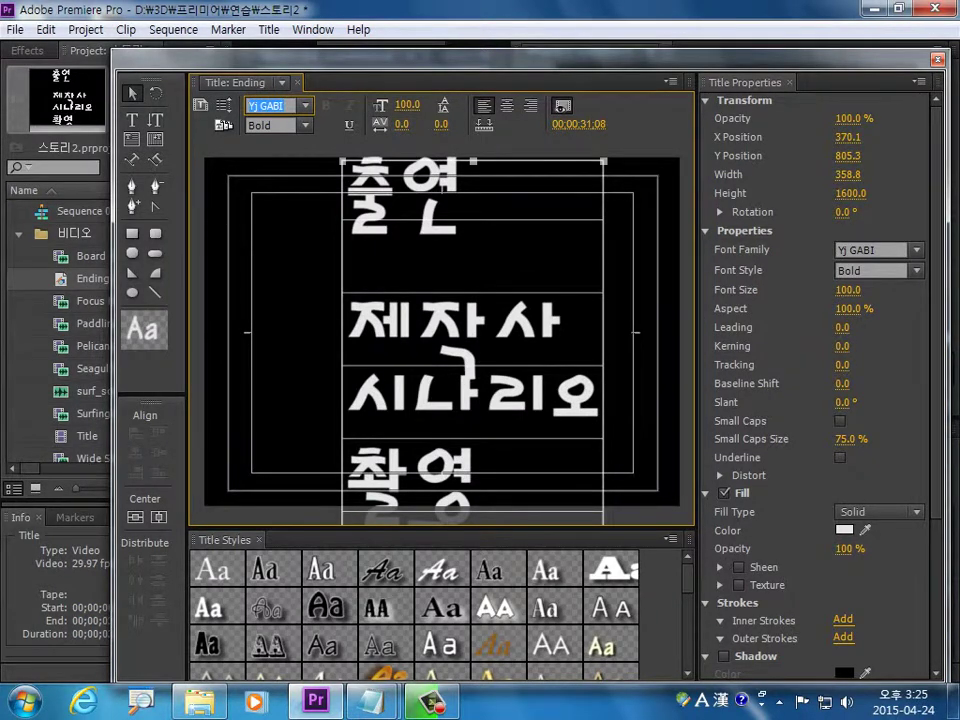
pyautogui.click(305, 105)
pyautogui.click(290, 238)
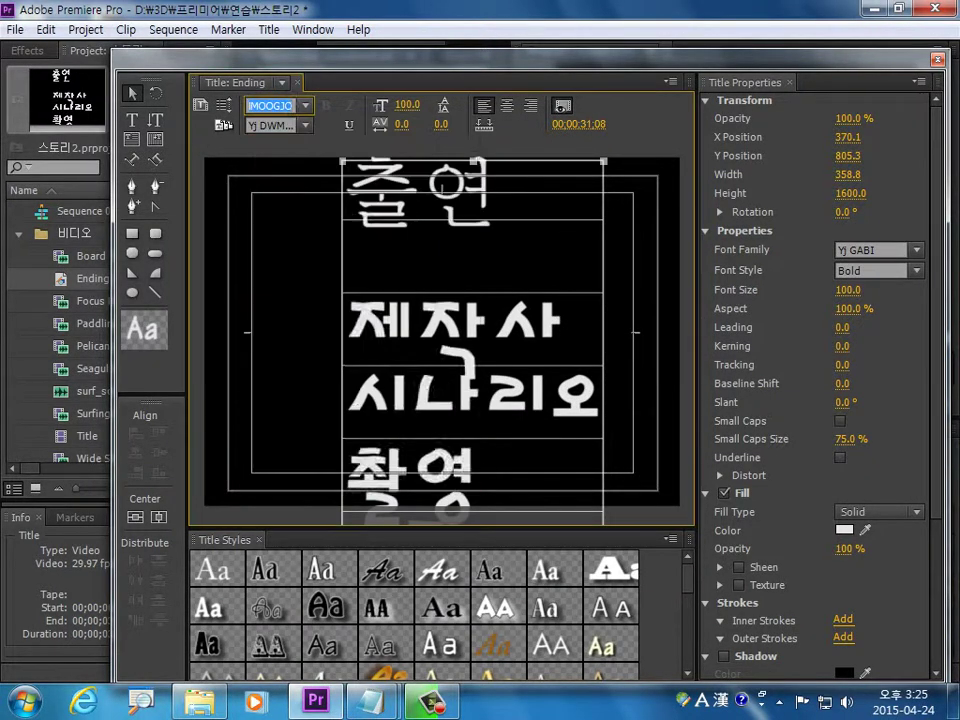
# Step: Shrink the credits to size 20, move them into place, and set leading 15
pyautogui.moveTo(409, 104); pyautogui.dragTo(347, 104)
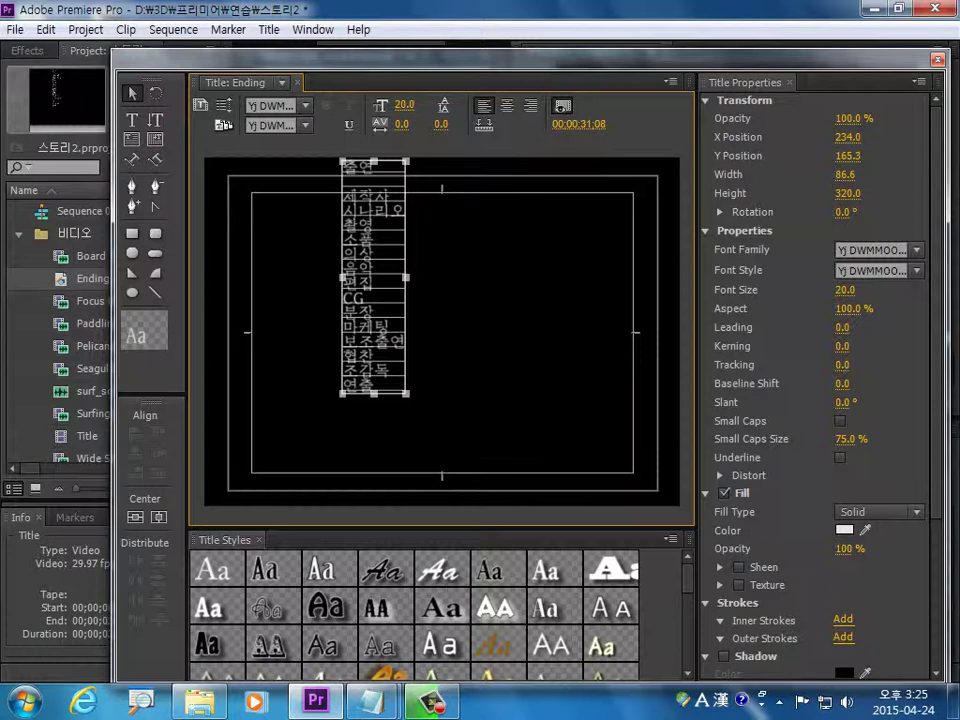
pyautogui.moveTo(374, 277); pyautogui.dragTo(398, 316)
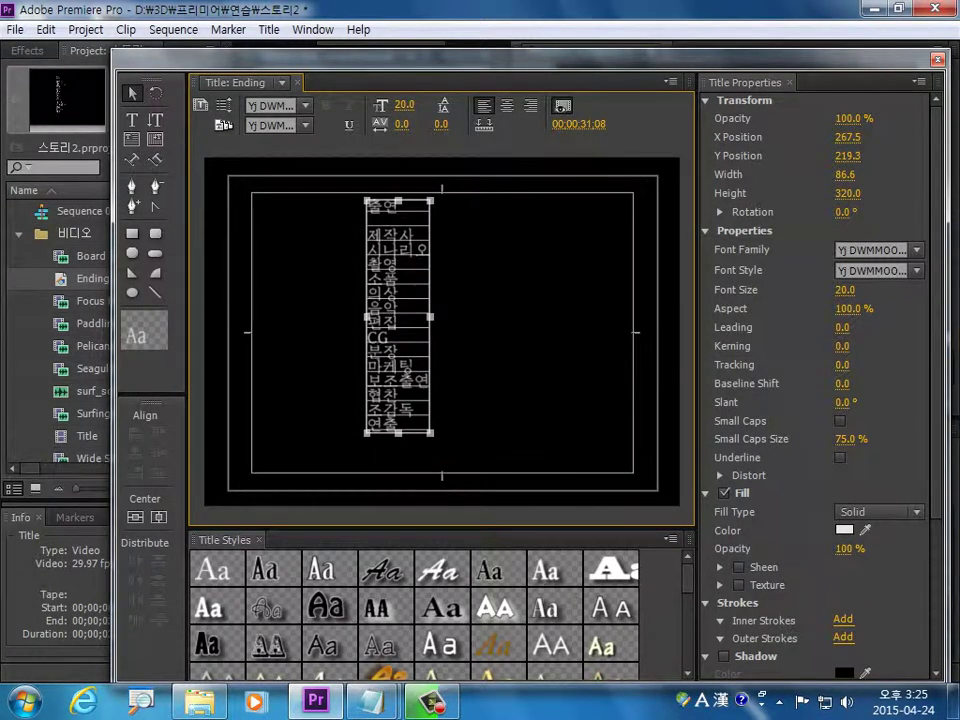
pyautogui.click(843, 327)
pyautogui.write('15')
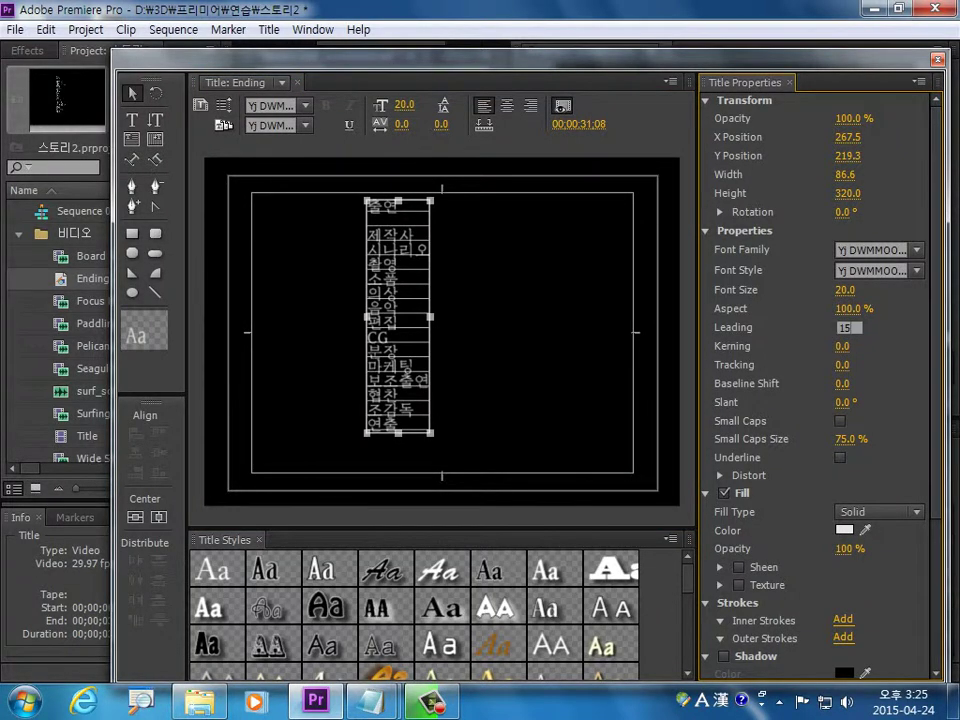
pyautogui.press('Return')
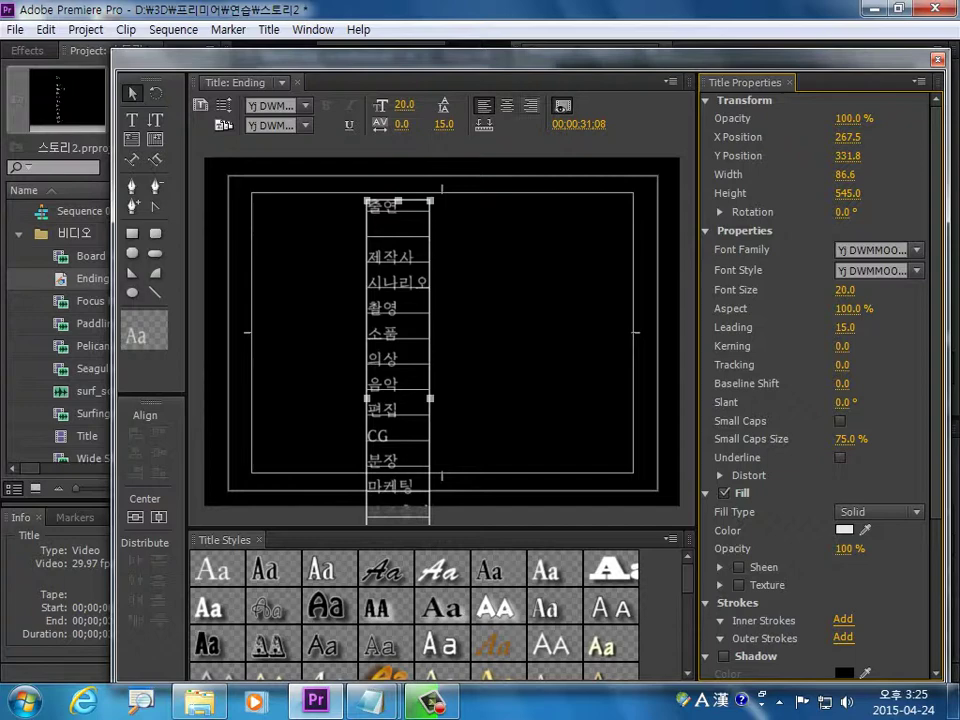
# Step: Right-align the credit list and nudge it slightly left and down
pyautogui.click(531, 105)
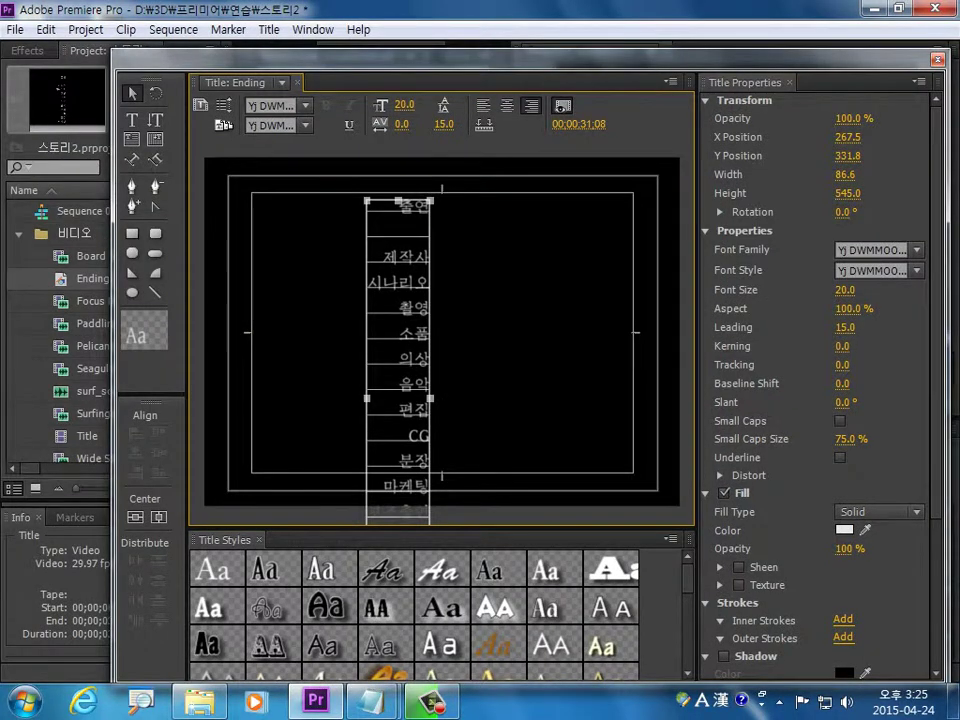
pyautogui.moveTo(400, 300); pyautogui.dragTo(395, 309)
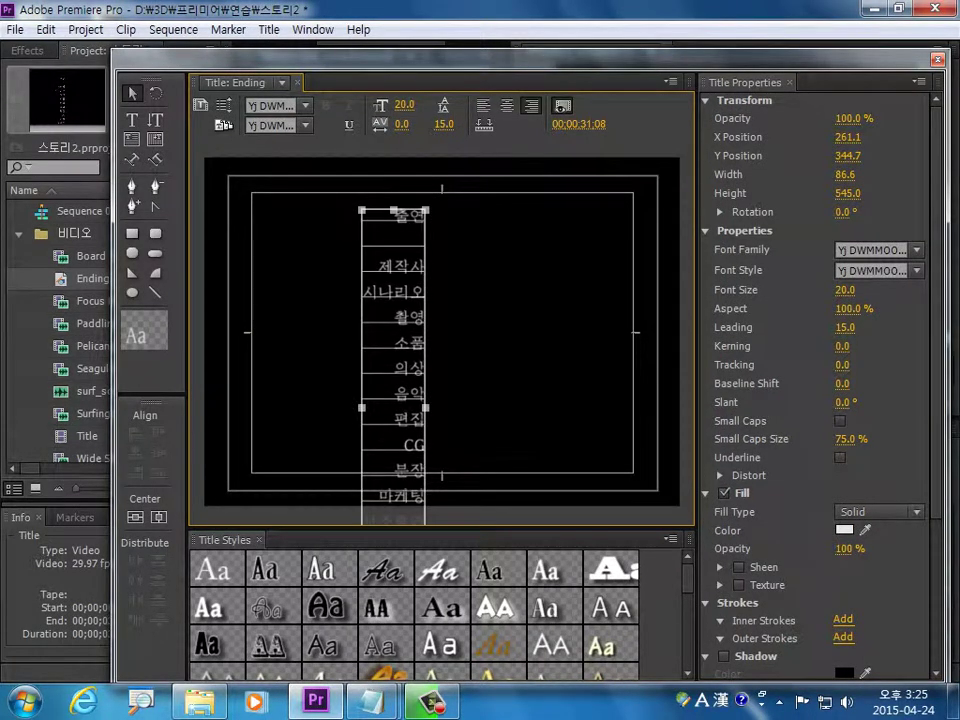
pyautogui.press('Escape')
# Step: Alt-drag a copy of the list rightward as a left-aligned second column
pyautogui.click(395, 310)
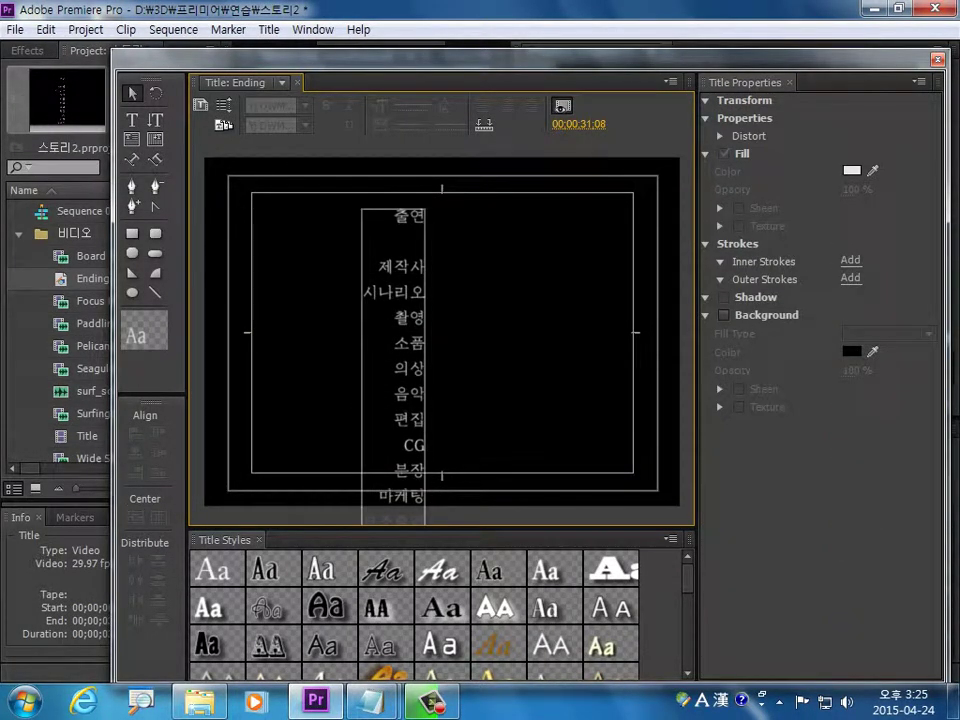
pyautogui.moveTo(395, 310); pyautogui.dragTo(488, 310)
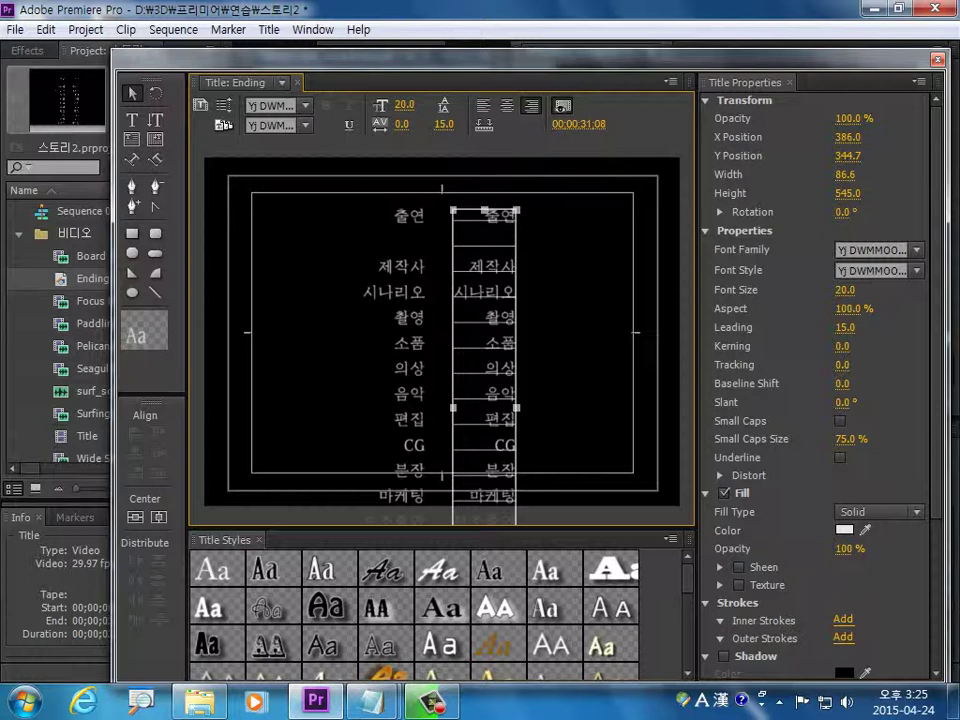
pyautogui.hotkey('ctrl', 'shift', 'l')
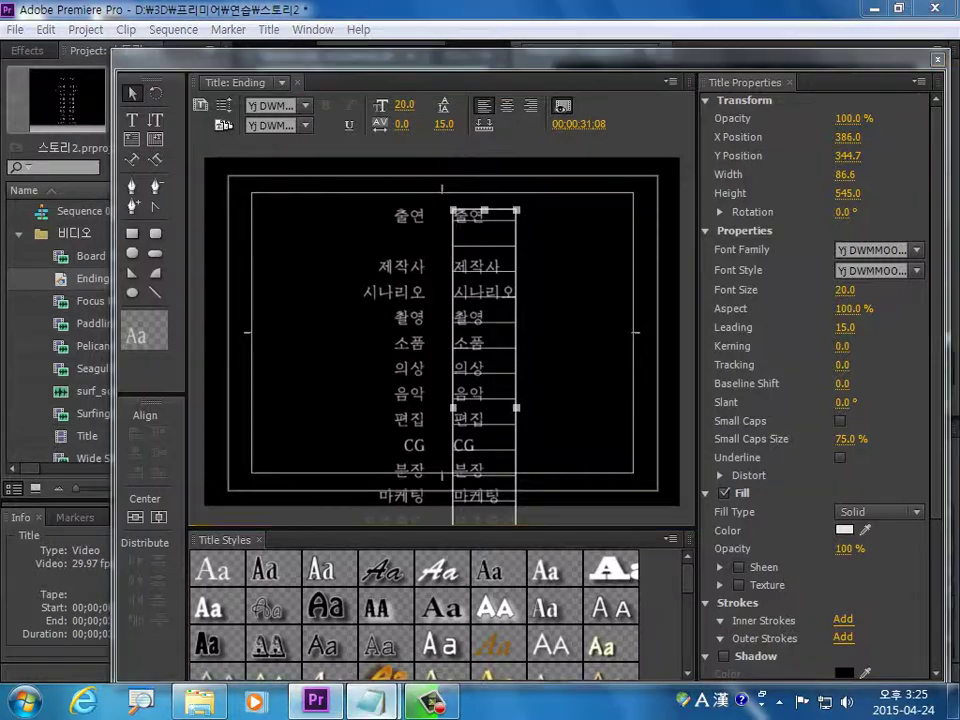
# Step: Select and copy all names in the second Notepad file, then return to Premiere
pyautogui.moveTo(373, 703)
pyautogui.click(280, 590)
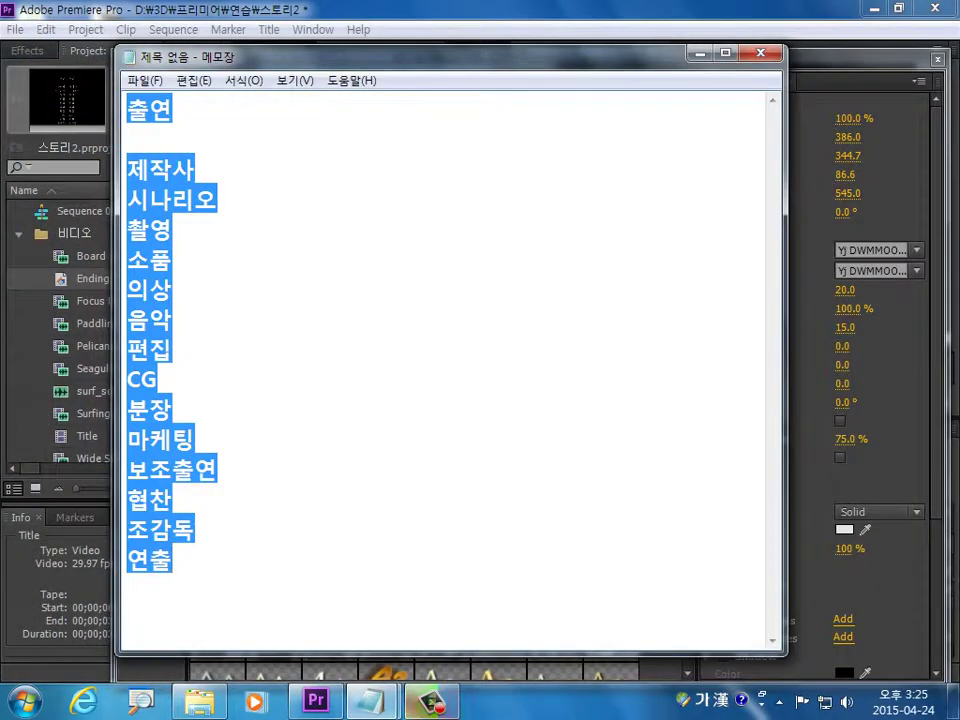
pyautogui.click(470, 580)
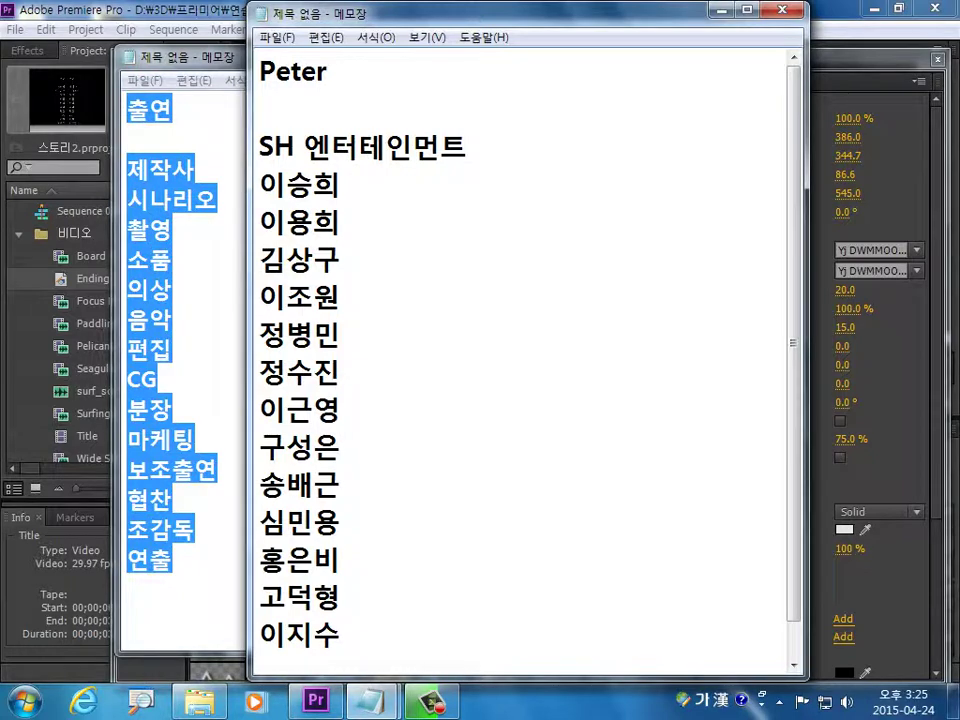
pyautogui.hotkey('ctrl', 'a')
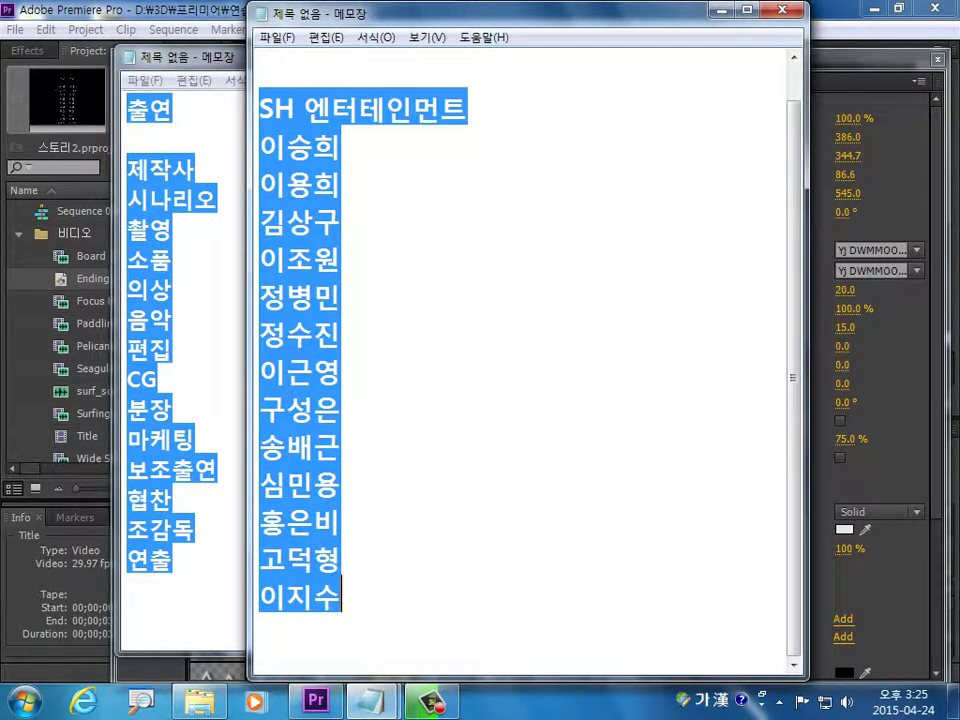
pyautogui.hotkey('alt', 'Tab')
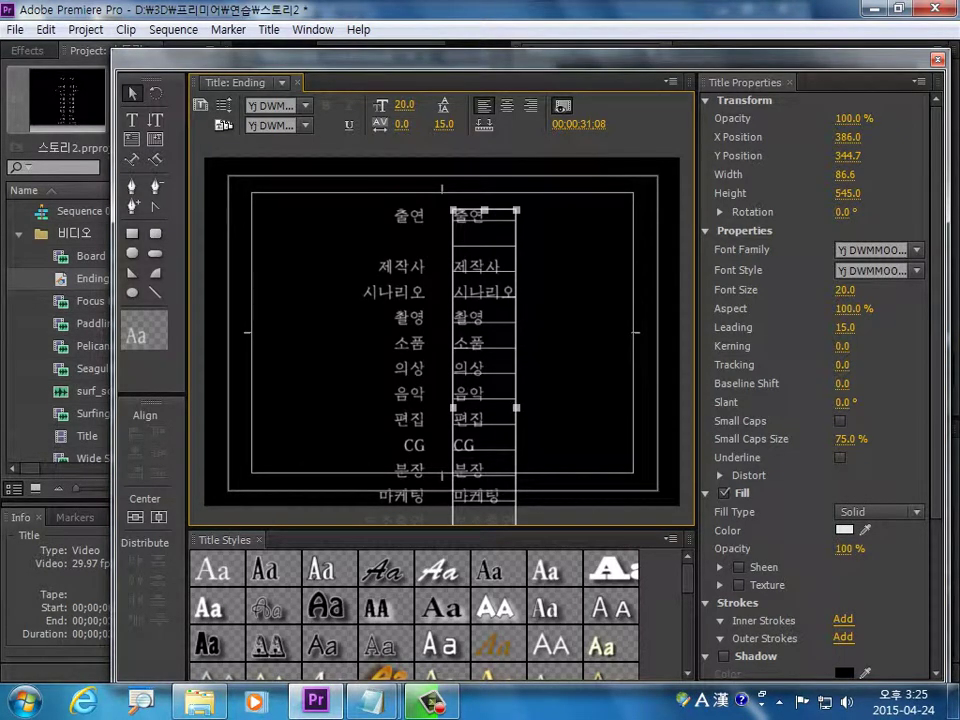
# Step: Paste the real names over the placeholders in the Ending title's right-hand column and save the project
pyautogui.doubleClick(484, 292)
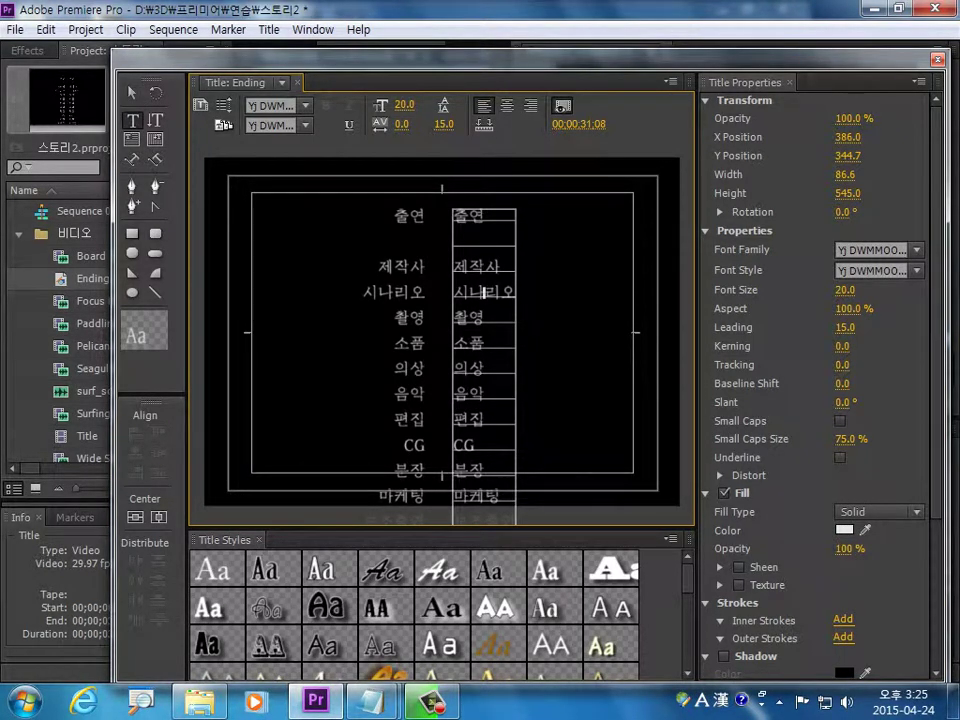
pyautogui.hotkey('ctrl', 'a')
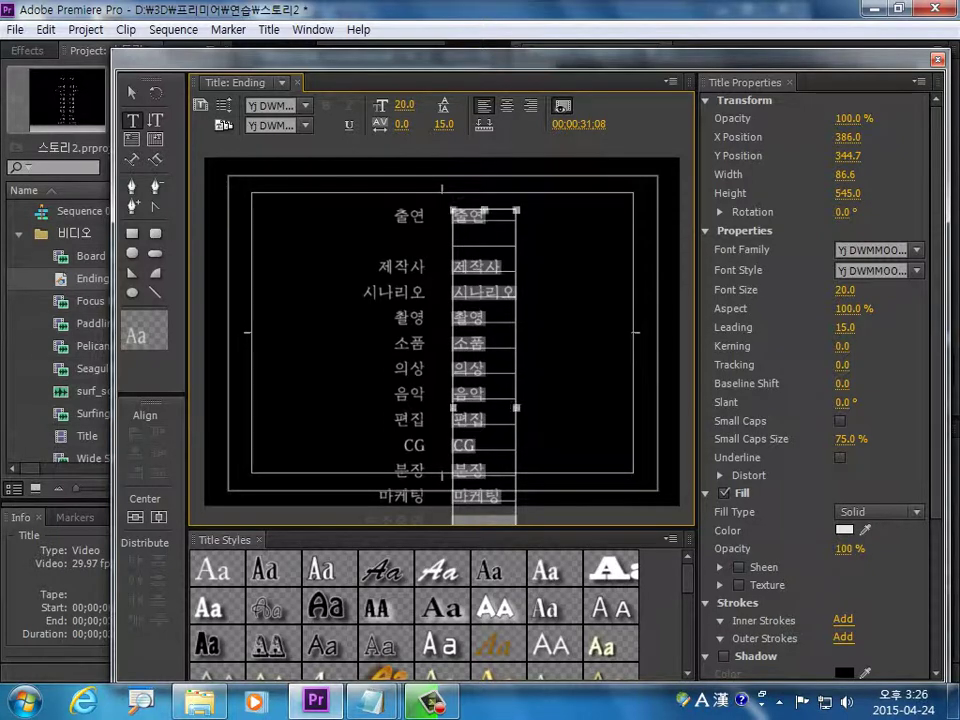
pyautogui.hotkey('ctrl', 'v')
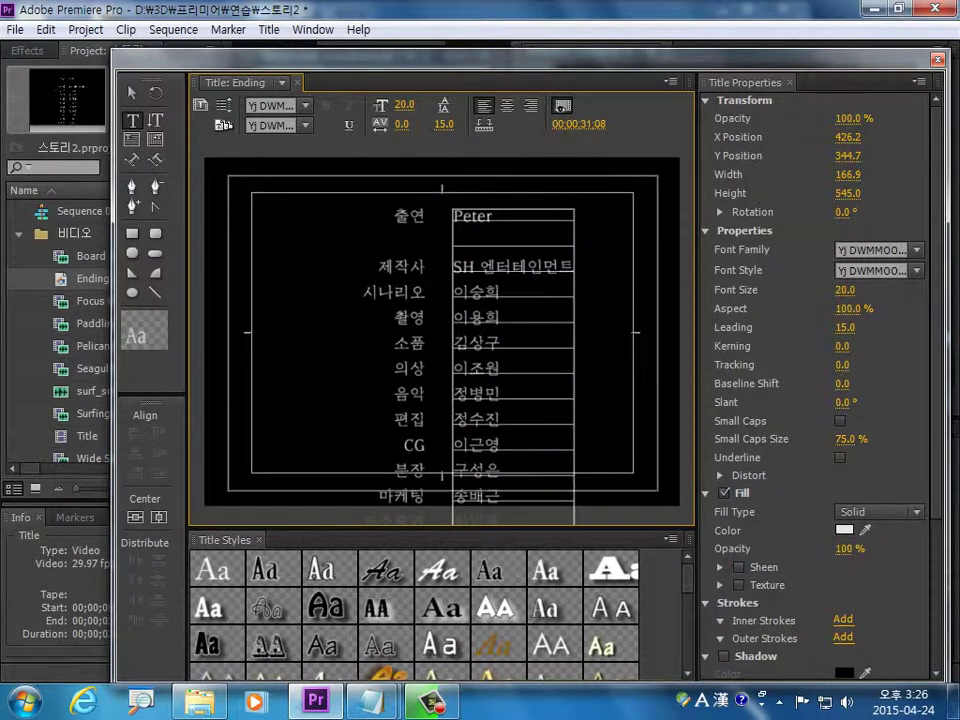
pyautogui.press('Escape')
pyautogui.press('Escape')
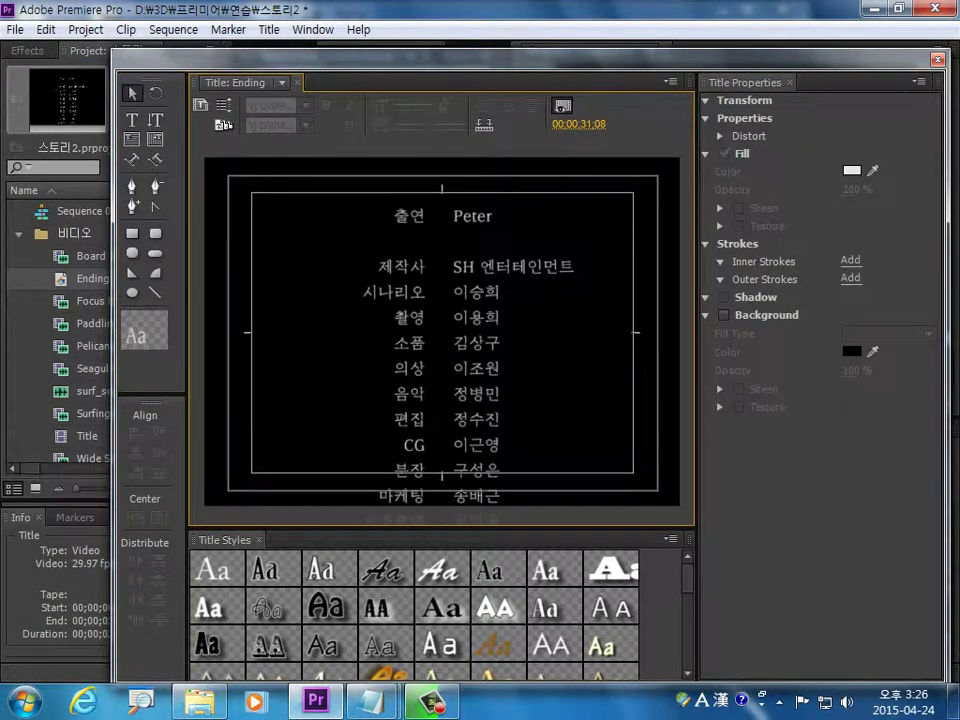
pyautogui.hotkey('ctrl', 's')
# Step: Set the Ending title to Roll with Start Off Screen and End Off Screen, then close the Titler
pyautogui.click(201, 104)
pyautogui.click(345, 300)
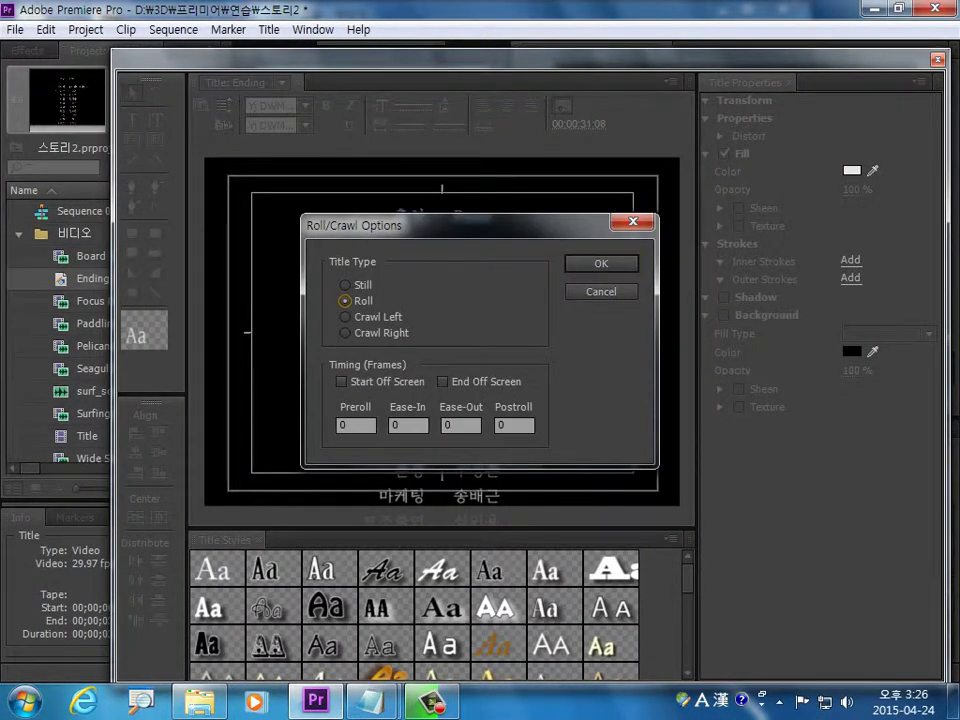
pyautogui.click(341, 381)
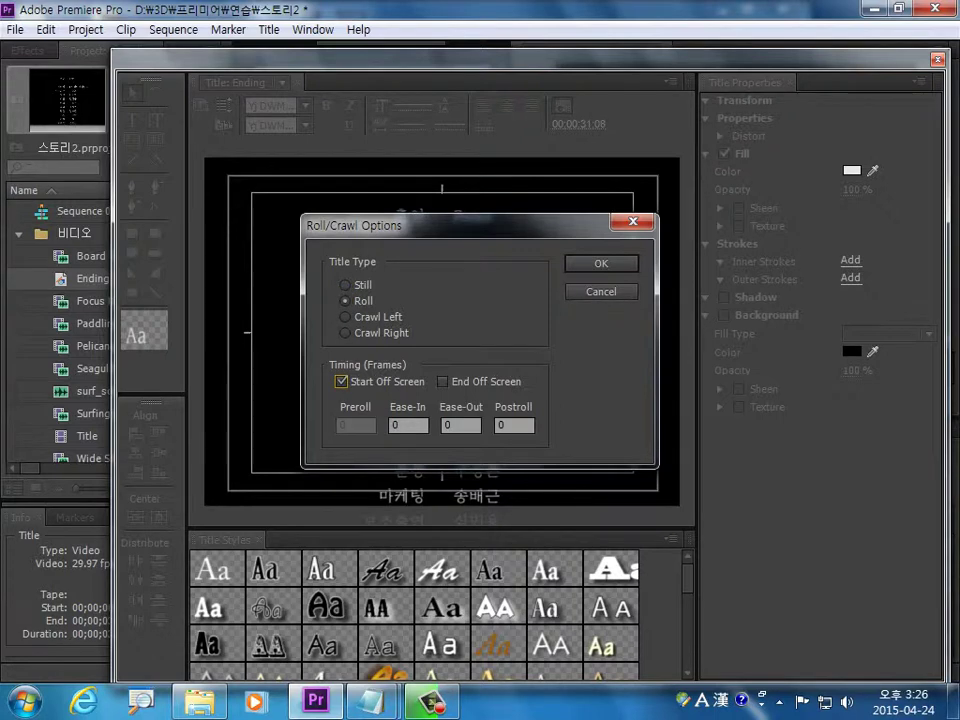
pyautogui.click(442, 381)
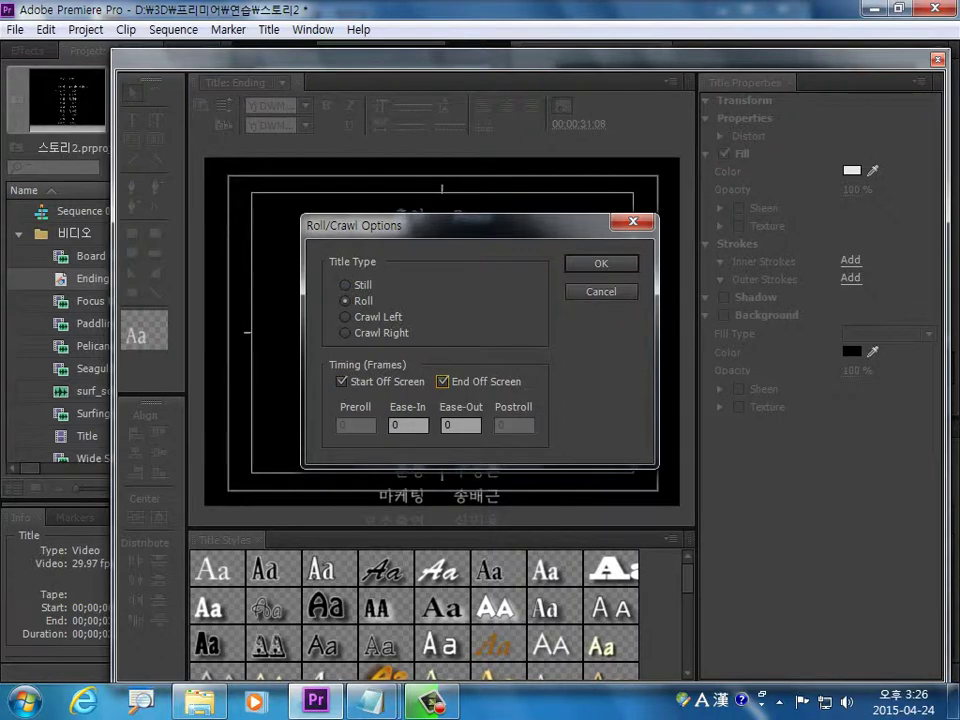
pyautogui.press('Return')
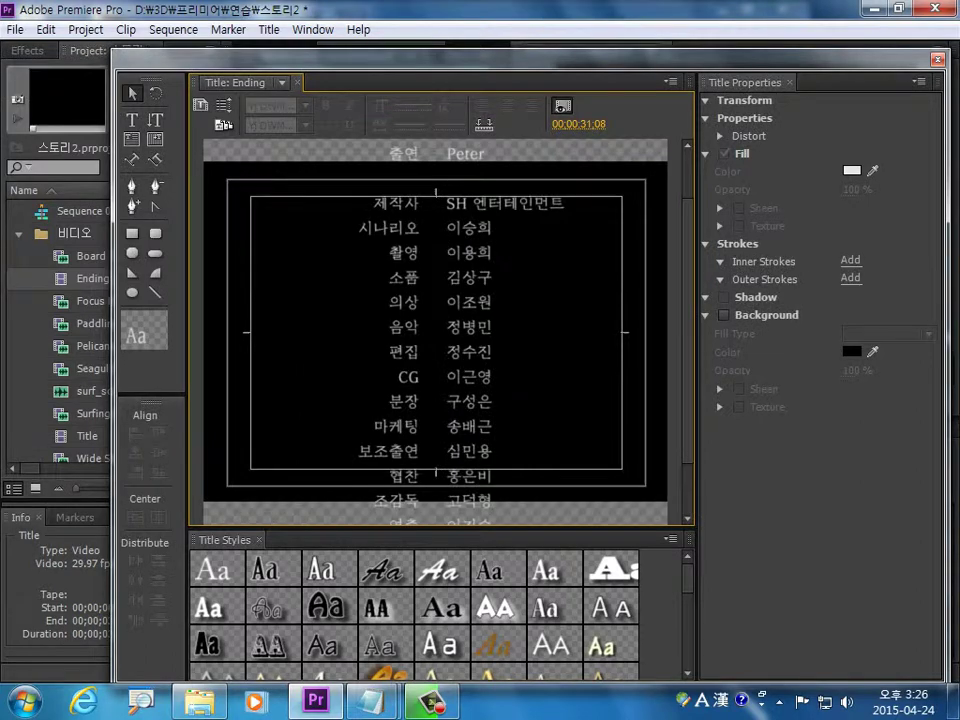
pyautogui.hotkey('ctrl', 'w')
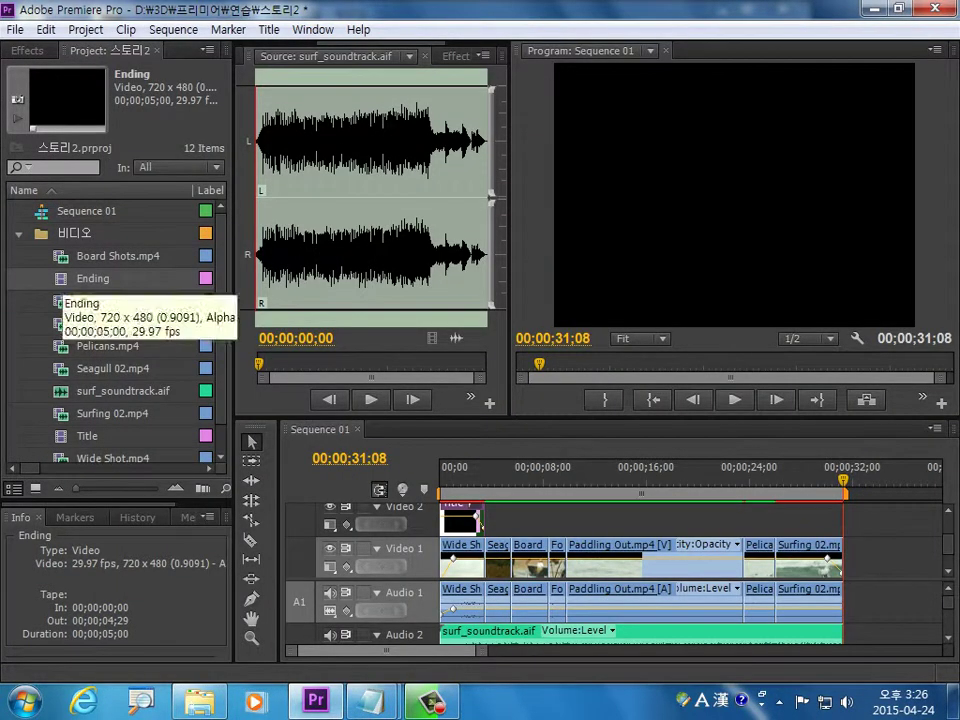
# Step: Place the Ending title on Video 2 after the last clip and preview the credits
pyautogui.moveTo(93, 278); pyautogui.dragTo(870, 520)
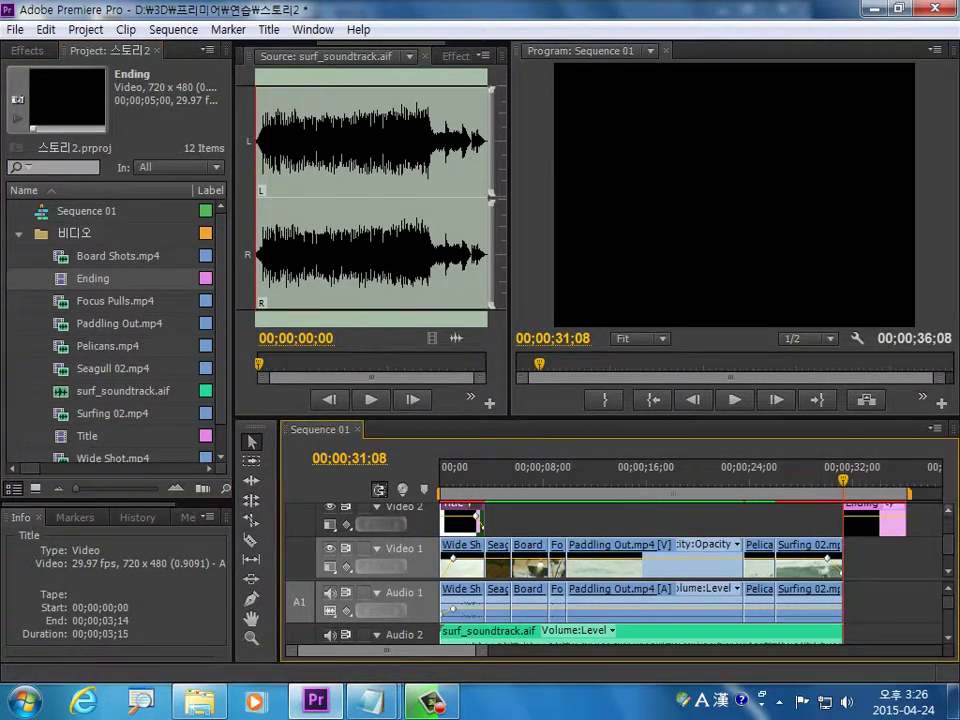
pyautogui.click(801, 468)
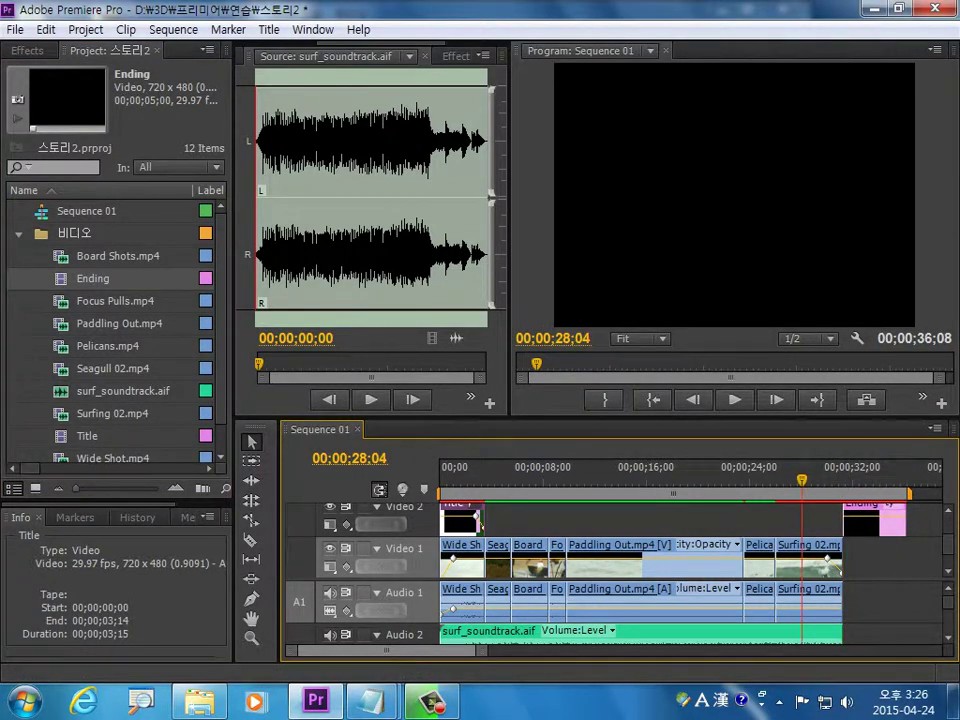
pyautogui.press('space')
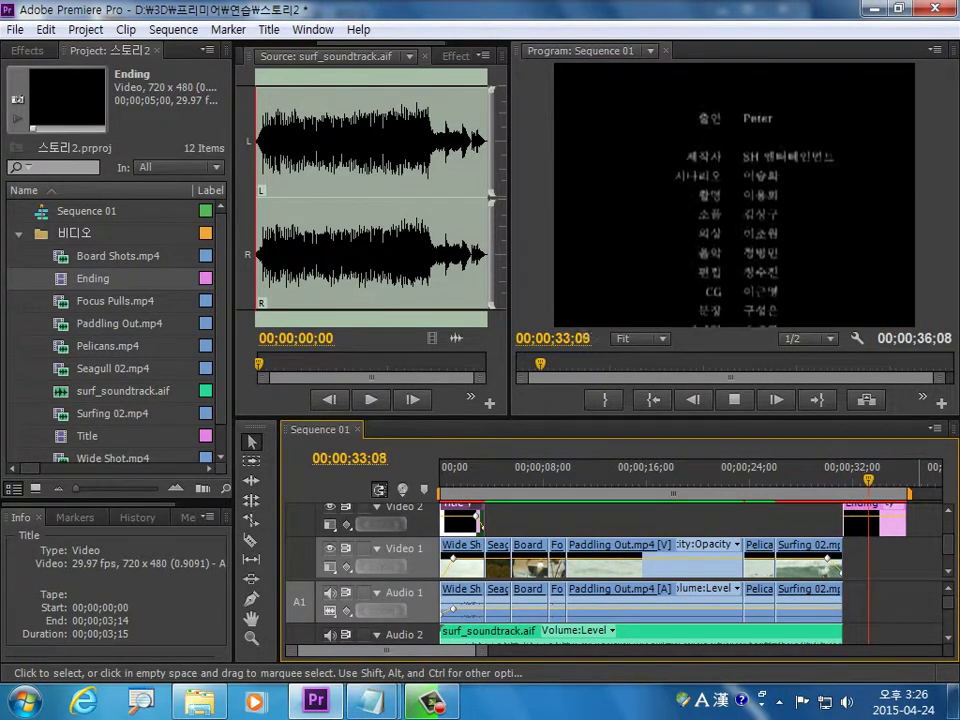
pyautogui.press('space')
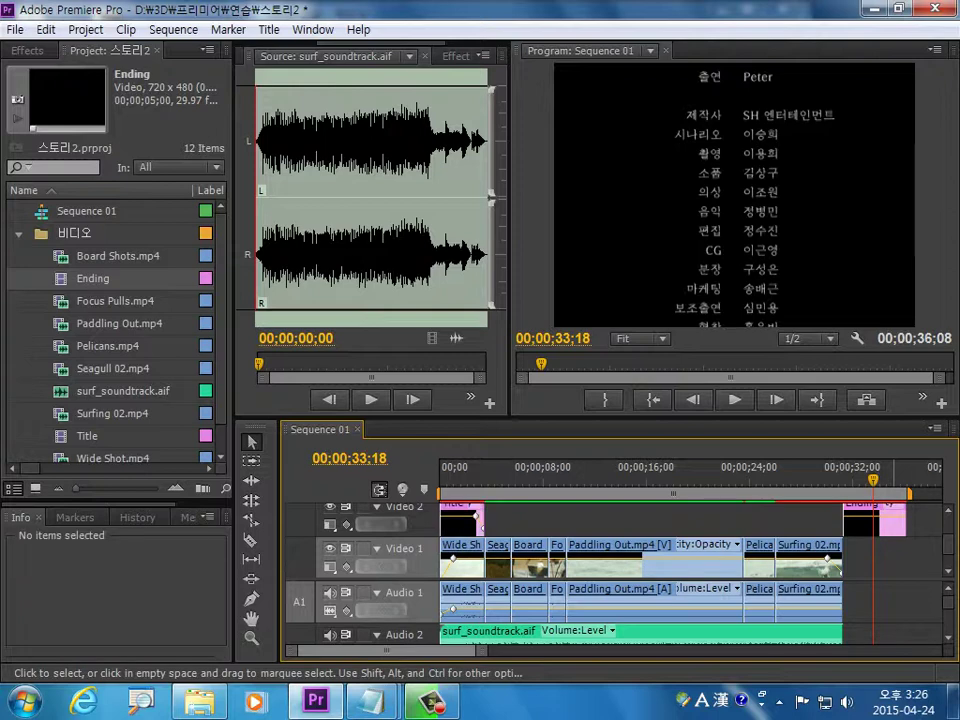
# Step: Lengthen the Ending clip by eight seconds and play back the longer credits
pyautogui.press('-')
pyautogui.click(669, 521)
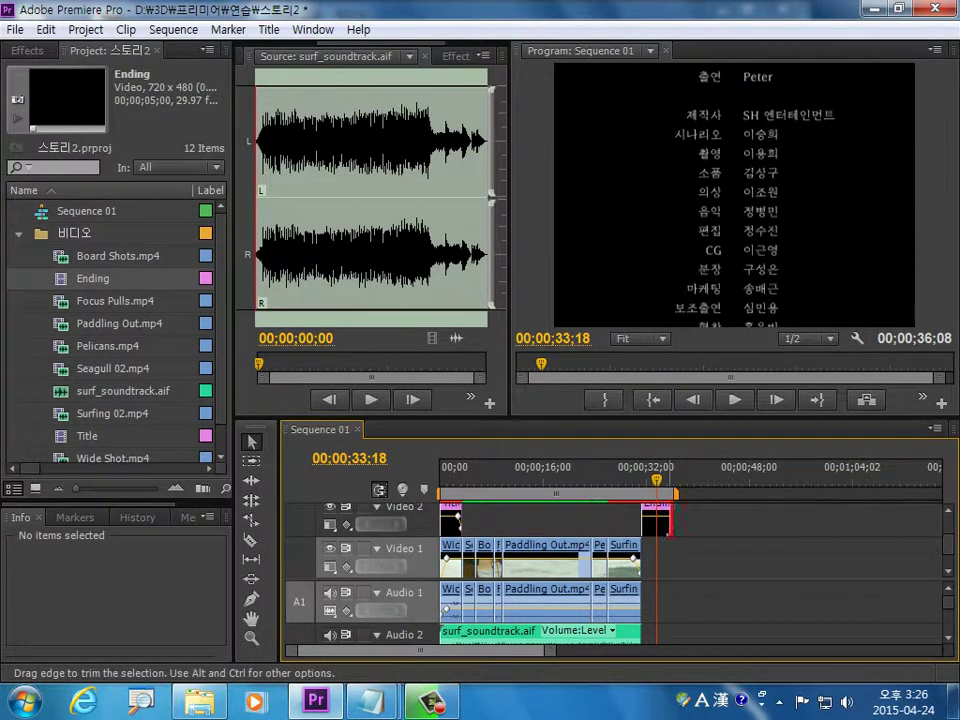
pyautogui.moveTo(669, 521); pyautogui.dragTo(722, 525)
pyautogui.press('Up')
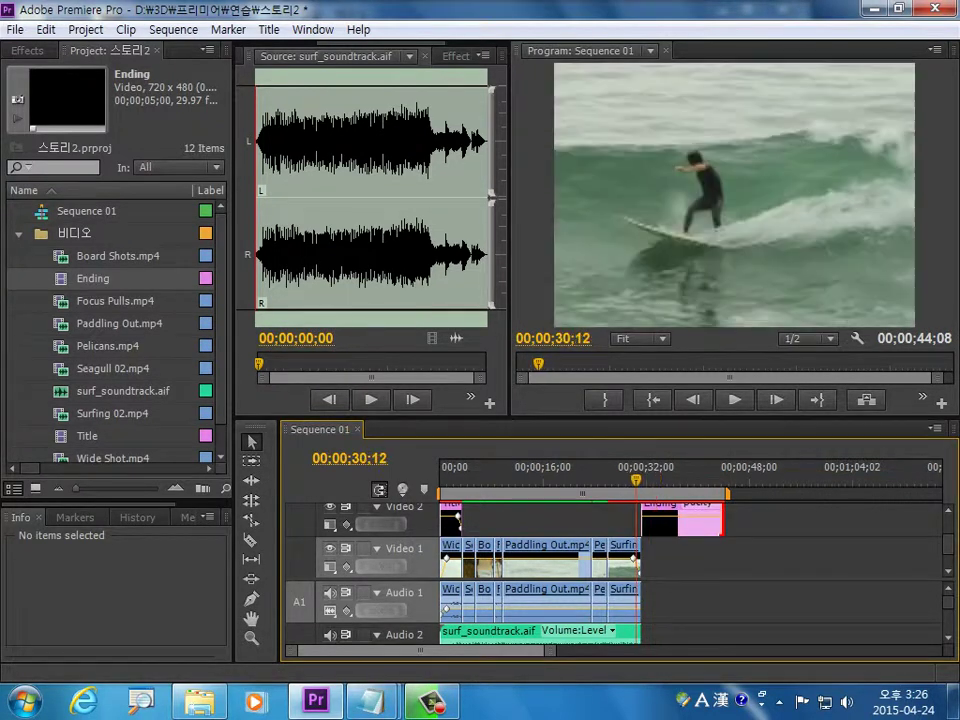
pyautogui.press('space')
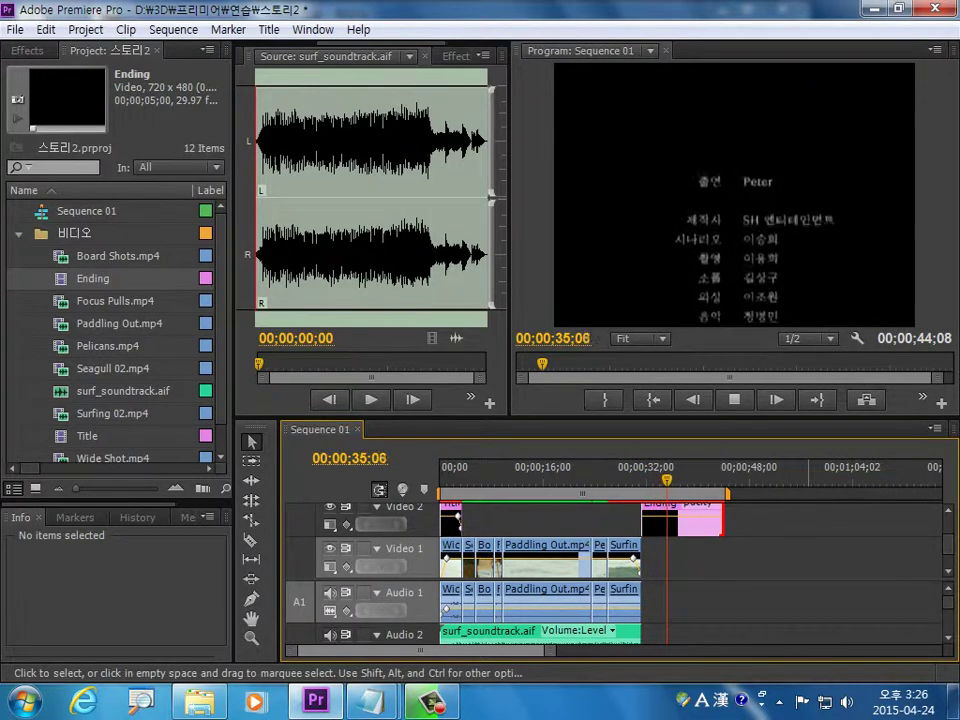
pyautogui.press('space')
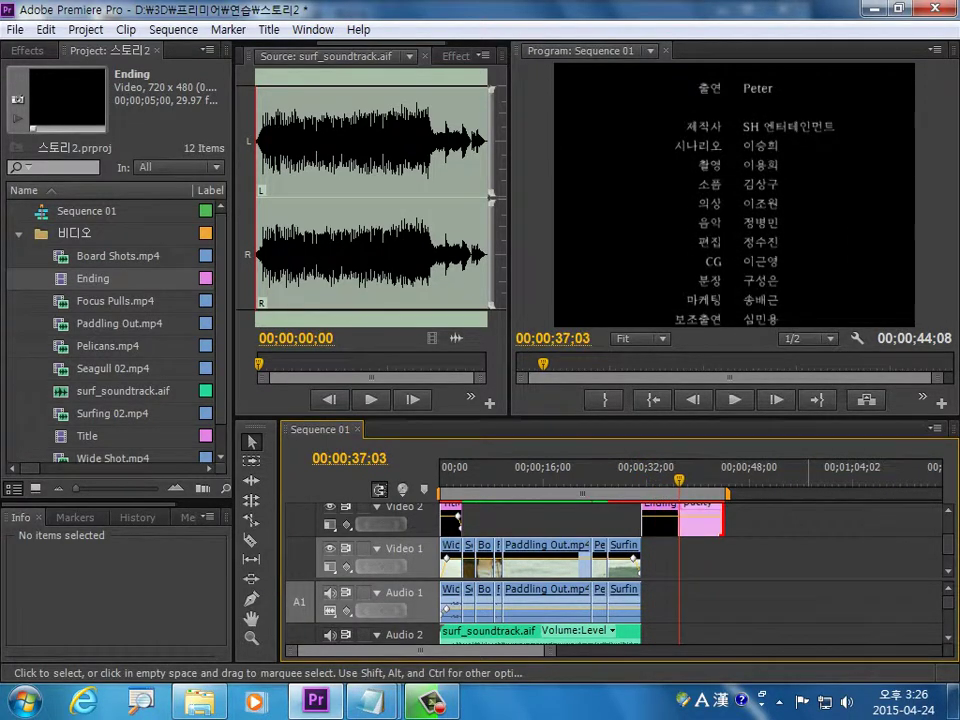
# Step: Trim the Ending clip and the soundtrack so both end at 00;00;46;00
pyautogui.click(700, 520)
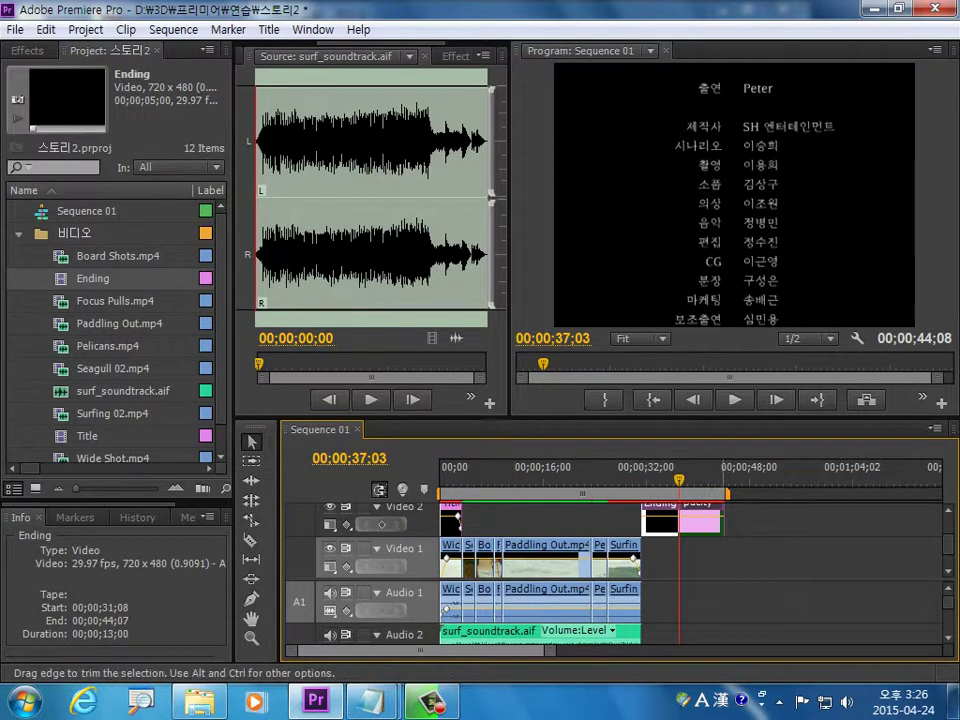
pyautogui.moveTo(722, 520); pyautogui.dragTo(733, 520)
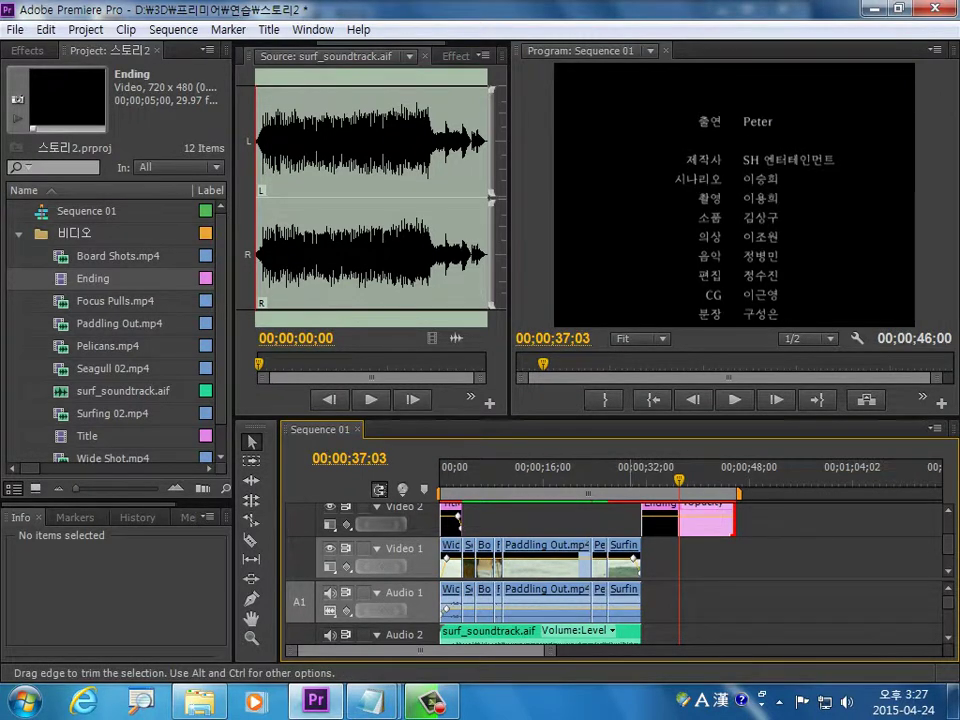
pyautogui.moveTo(638, 632); pyautogui.dragTo(733, 632)
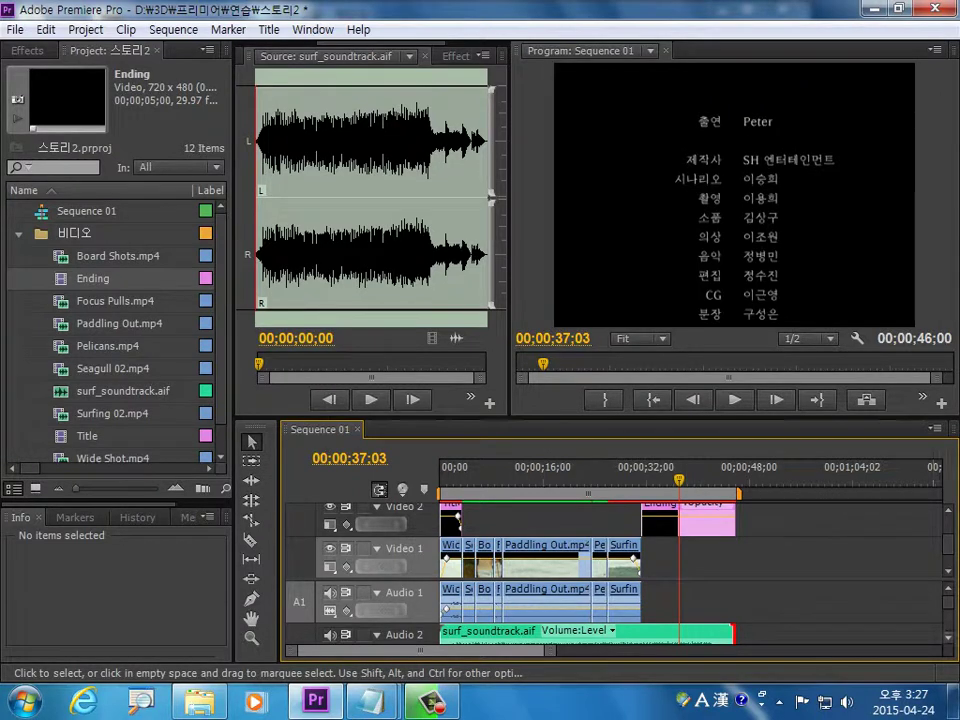
# Step: Move the soundtrack's -oo dB volume keyframe on Audio 2 later for the fade-out, then play it back
pyautogui.click(376, 634)
pyautogui.scroll(-2, 360, 600)
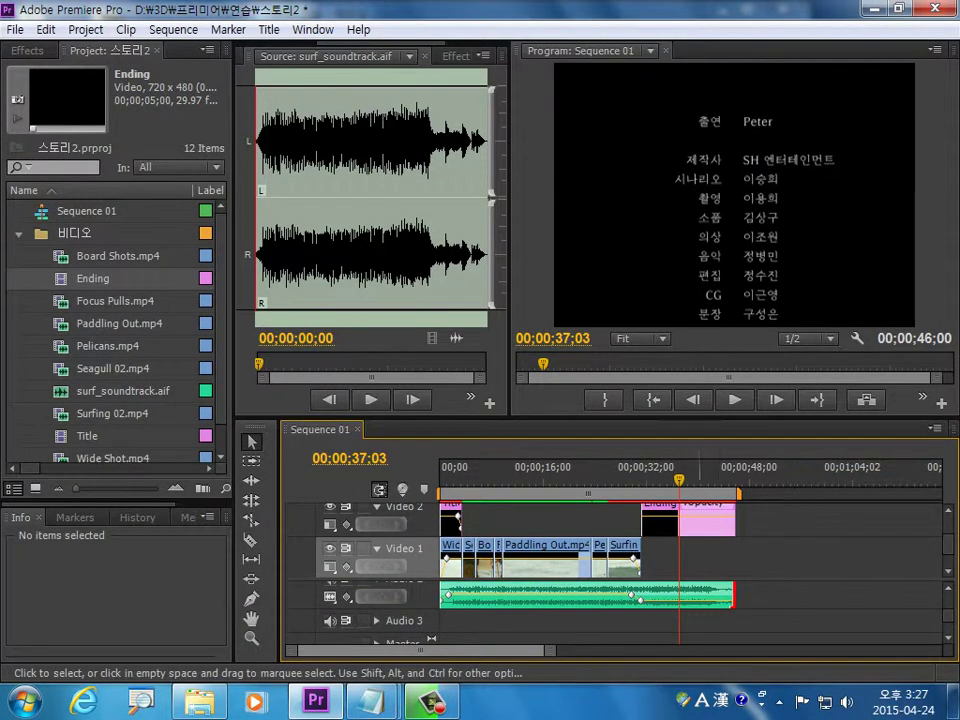
pyautogui.scroll(1, 600, 600)
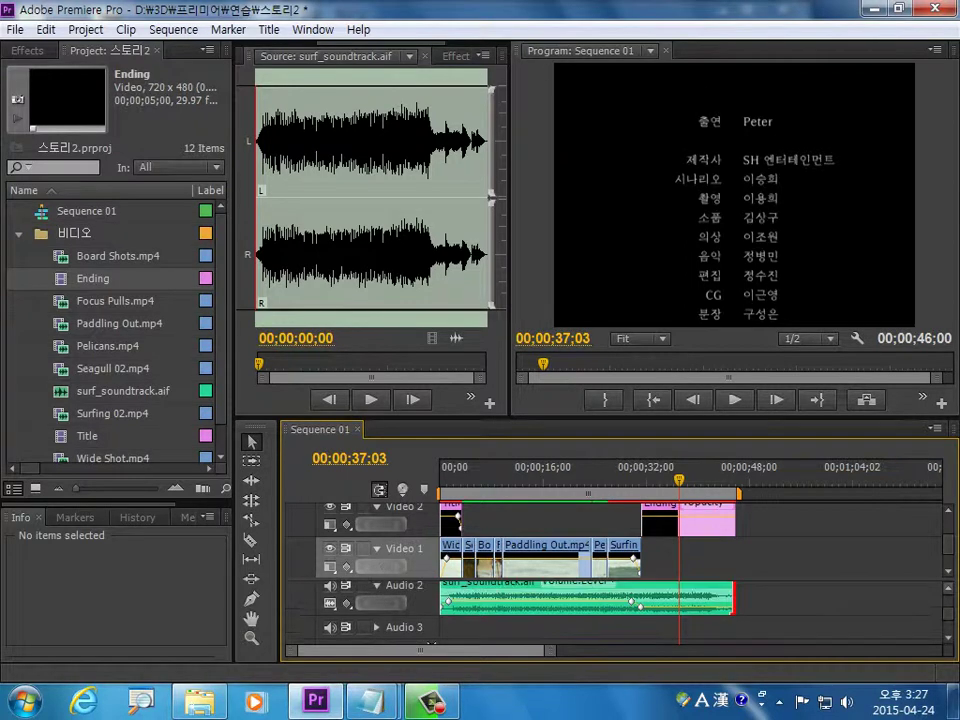
pyautogui.scroll(1, 590, 605)
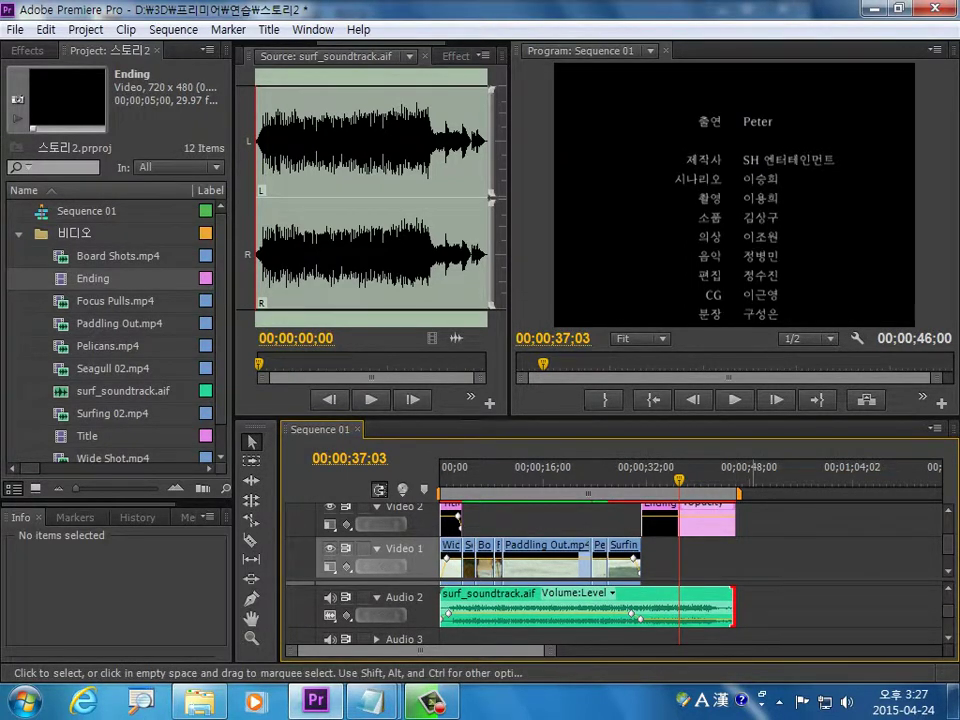
pyautogui.moveTo(641, 618); pyautogui.dragTo(718, 610)
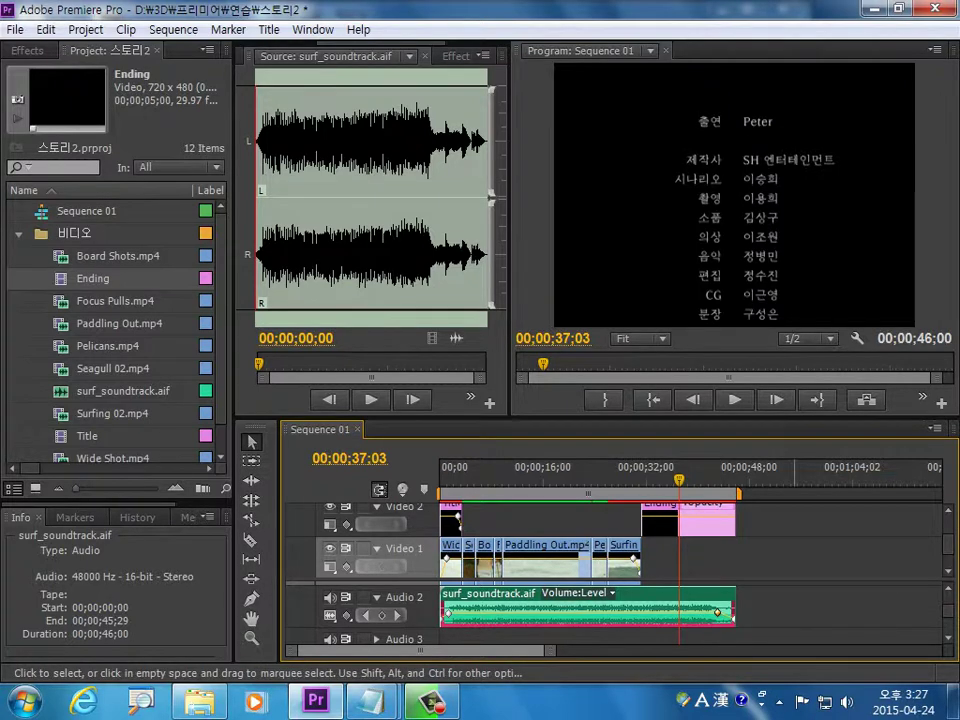
pyautogui.moveTo(678, 480); pyautogui.dragTo(621, 480)
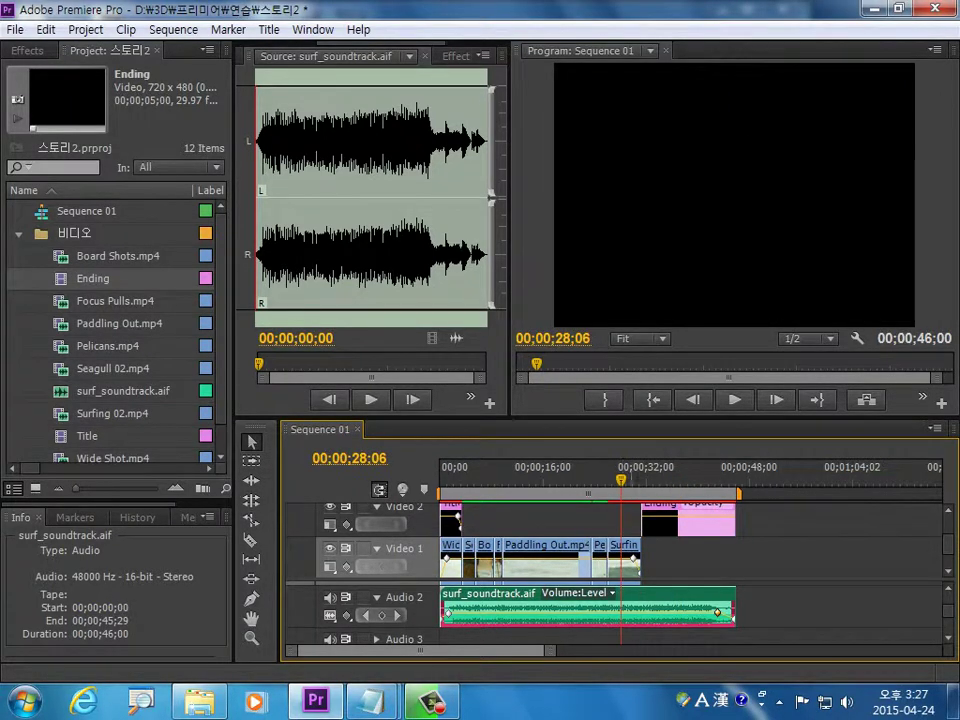
pyautogui.press('space')
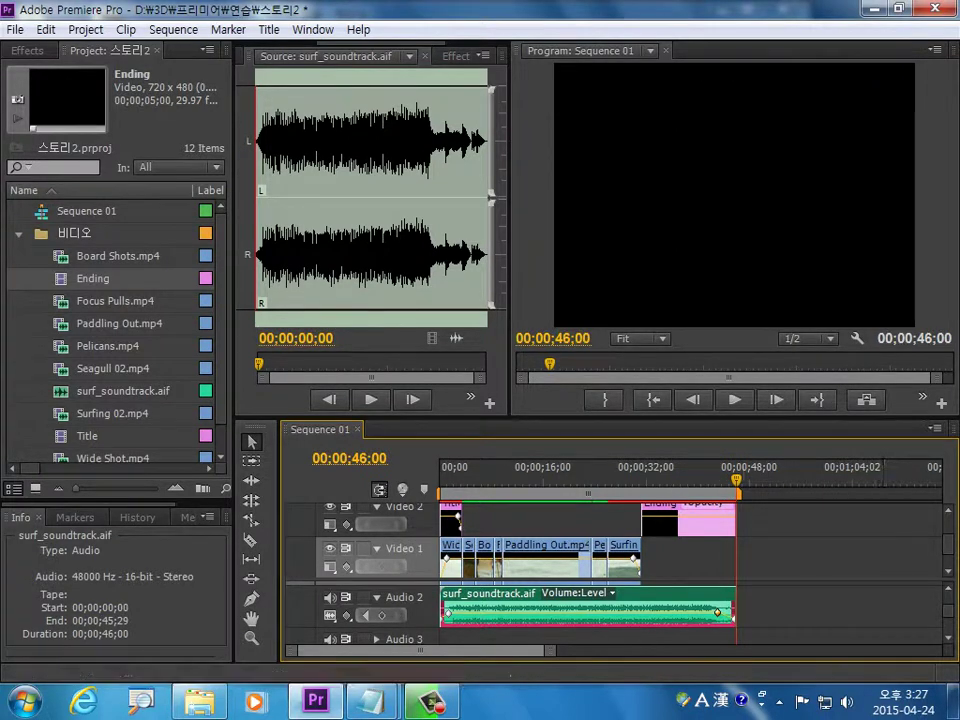
# Step: Fit the entire Sequence 01 in the timeline and render its work area previews
pyautogui.press('=')
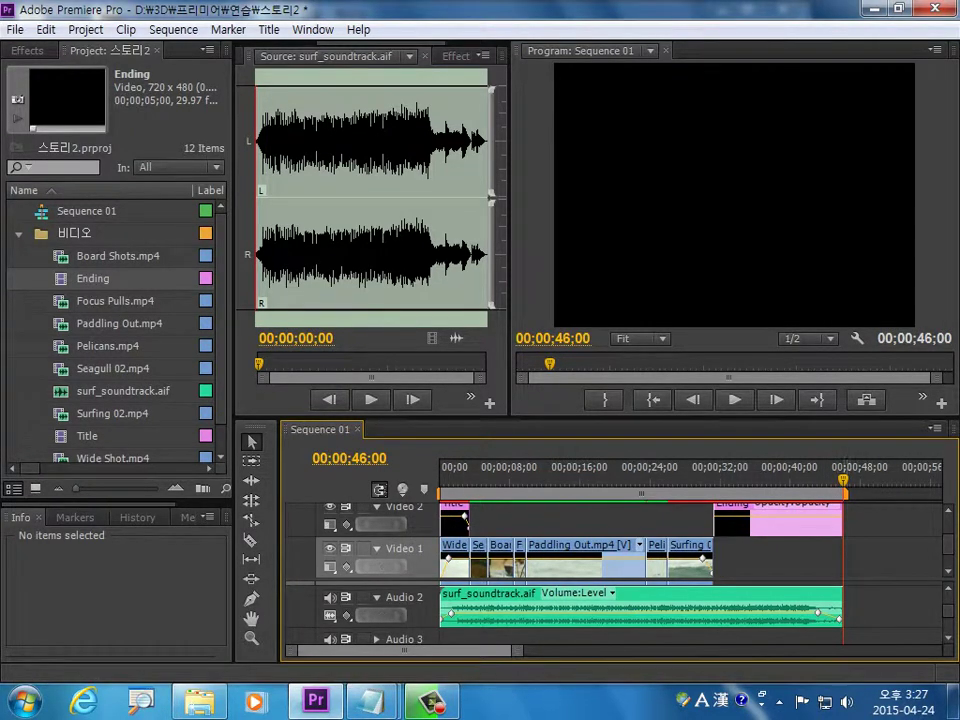
pyautogui.press('Return')
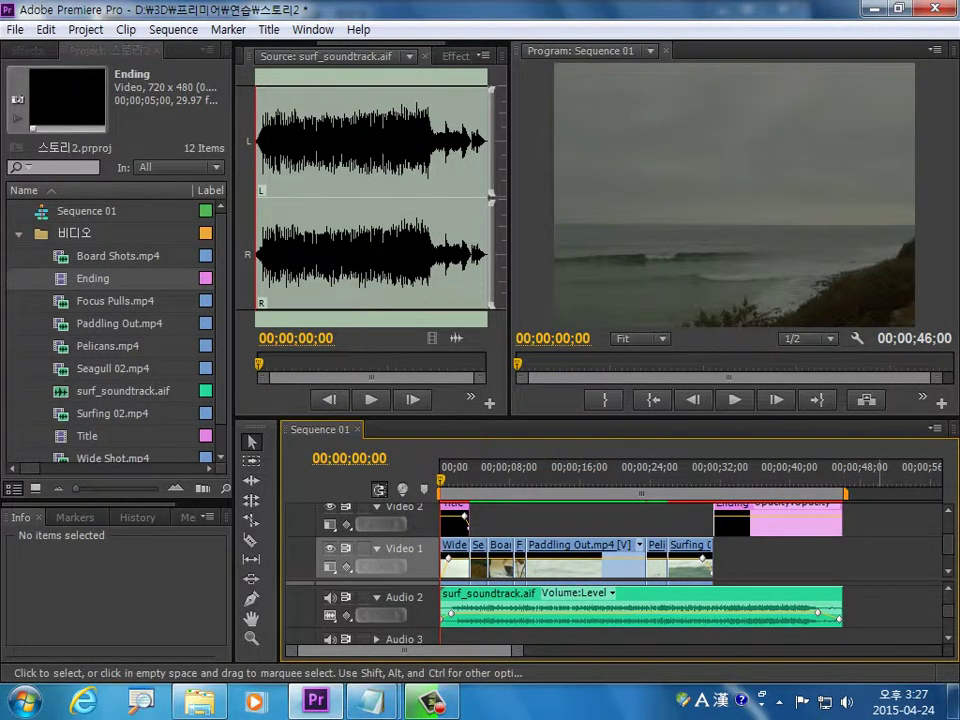